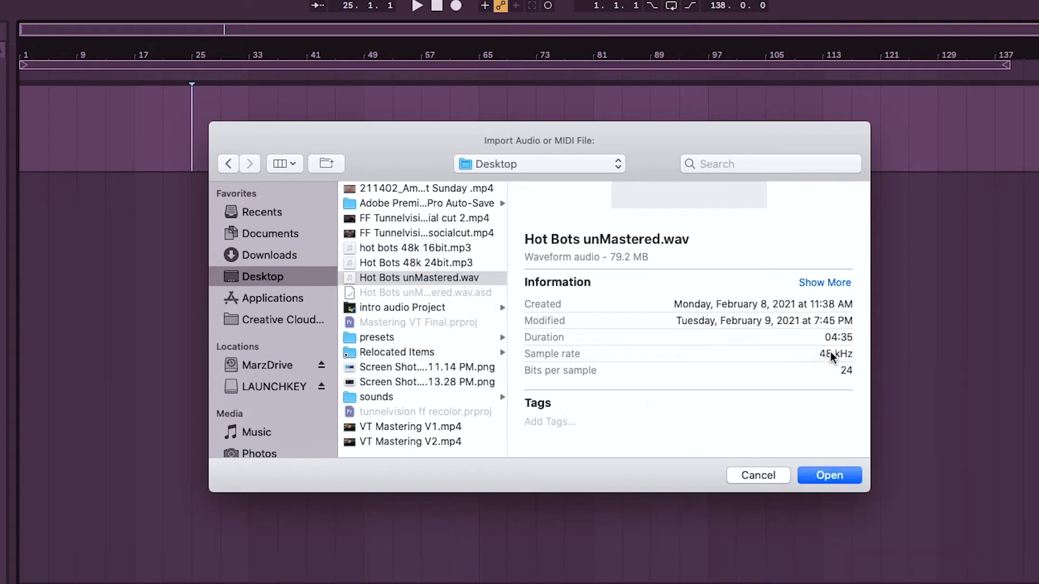
Import Hot Bots unMastered.wav from the Desktop and place the clip at the start of the audio track.
left_click_drag(819, 353, 861, 353)
left_click_drag(838, 371, 866, 374)
left_click(824, 476)
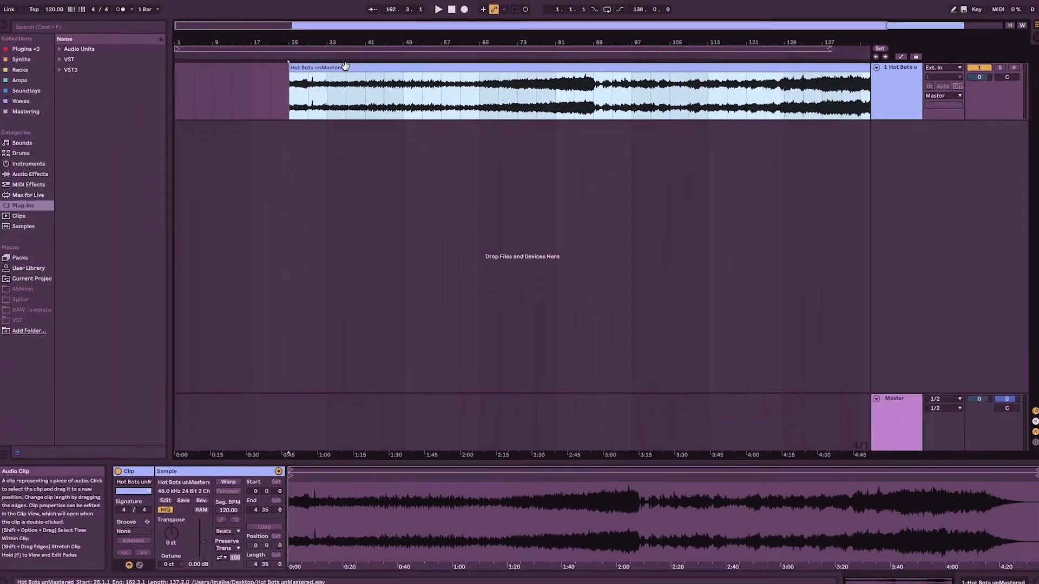
left_click_drag(344, 66, 235, 66)
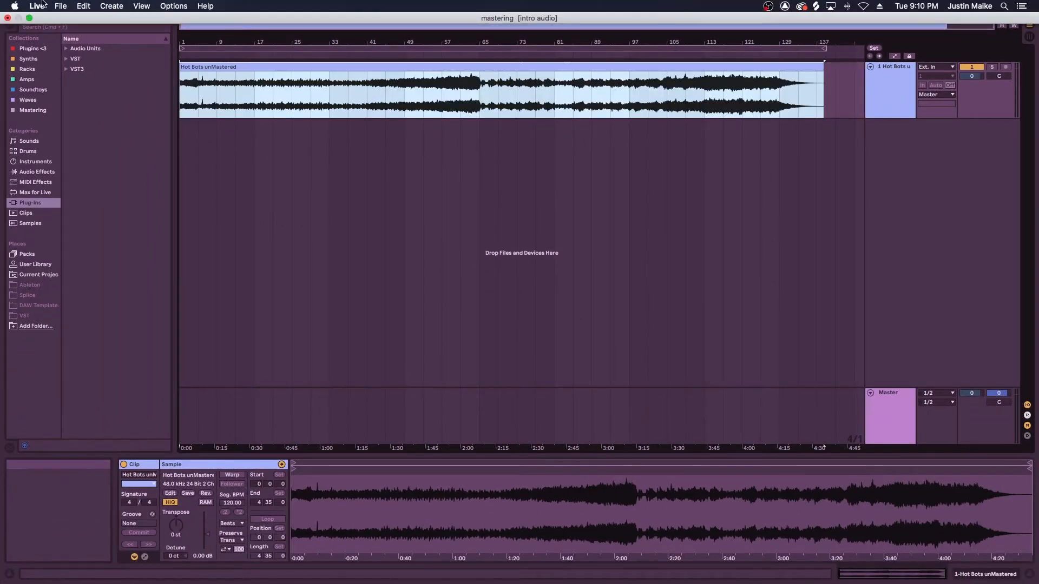
Set the In/Out Sample Rate to 48000 in the audio preferences and close the preferences.
left_click(37, 6)
left_click(53, 35)
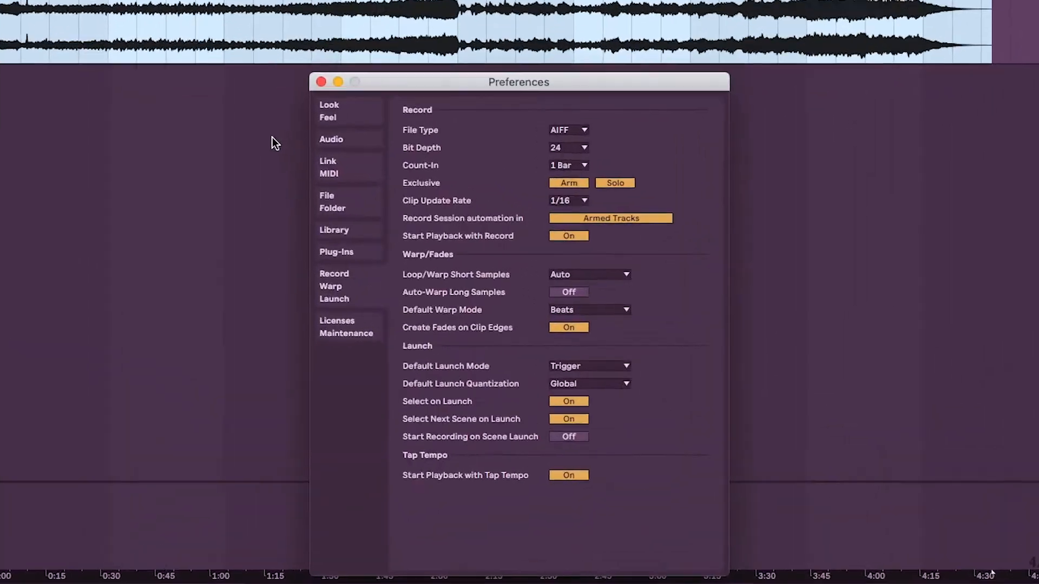
left_click(339, 142)
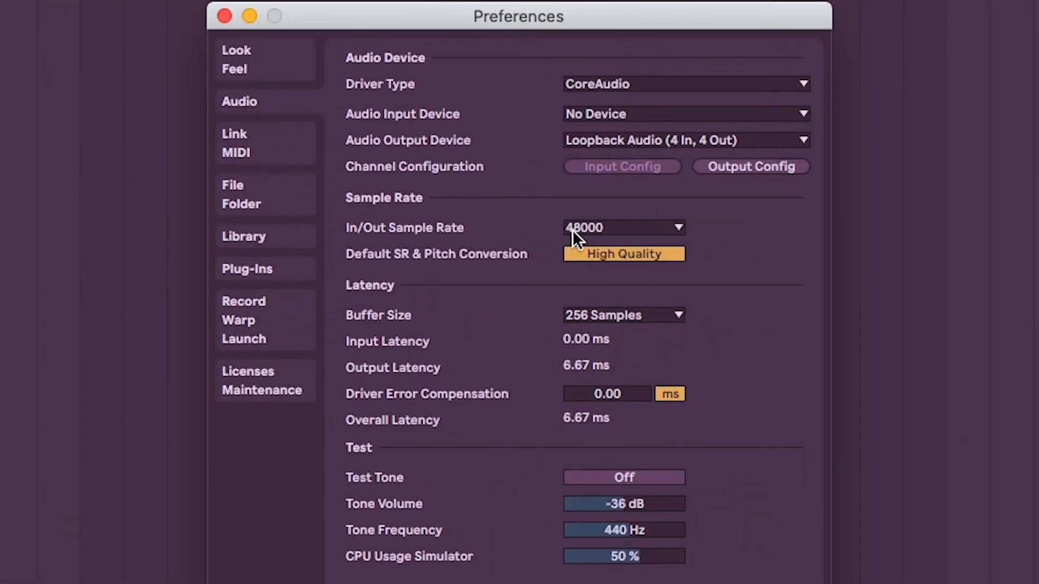
left_click(574, 228)
left_click(575, 225)
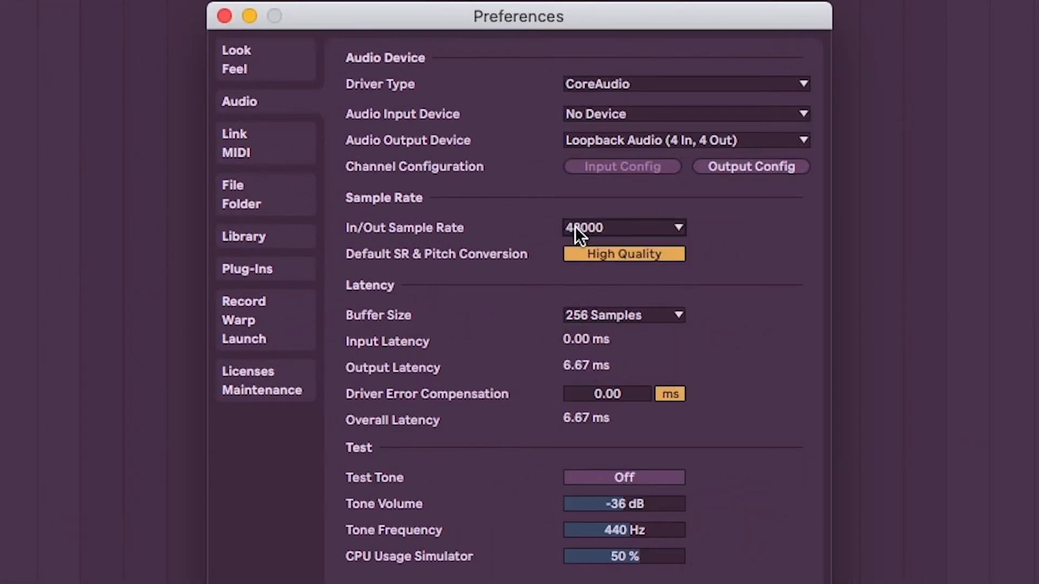
left_click(224, 16)
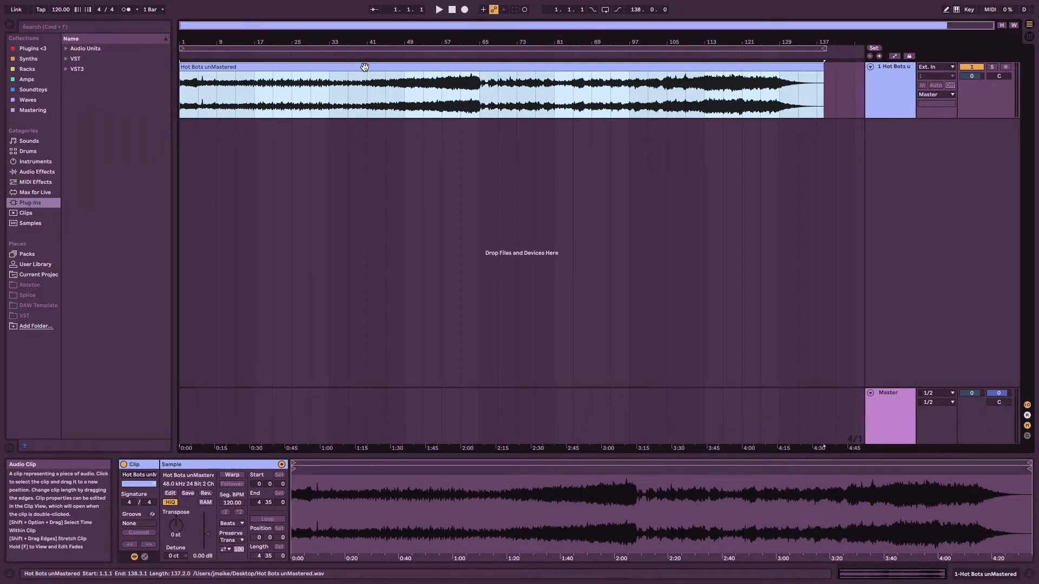
double_click(436, 67)
left_click(436, 68)
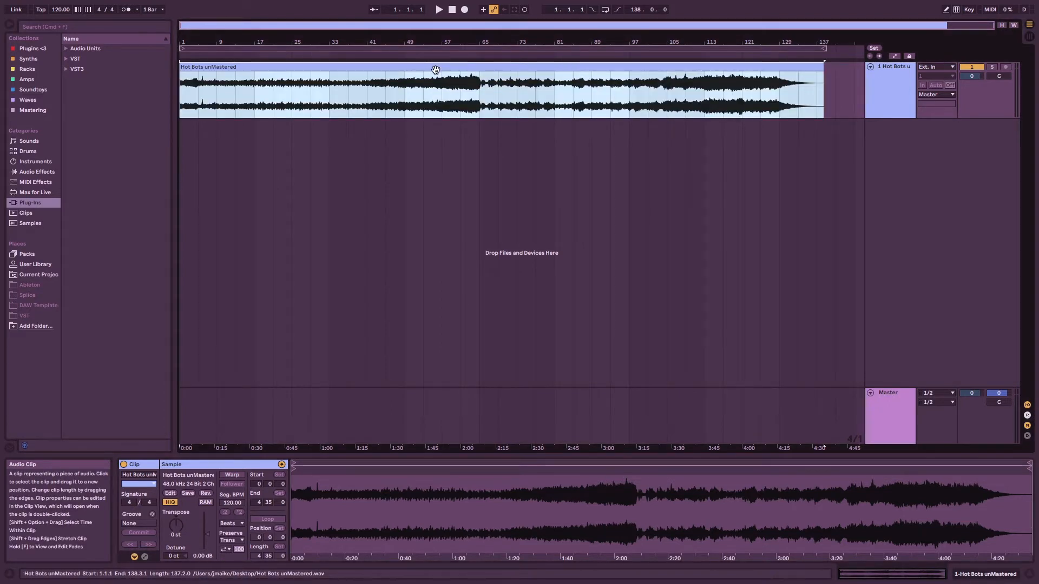
double_click(401, 68)
left_click(401, 69)
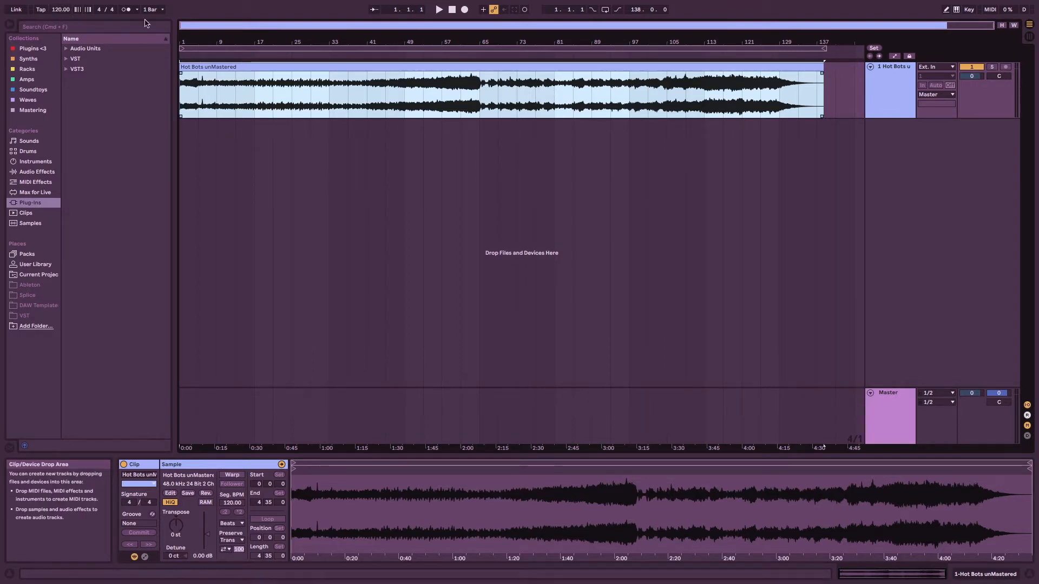
Make sure Auto-Warp Long Samples is set to Off in the warp preferences, and close the preferences.
left_click(46, 5)
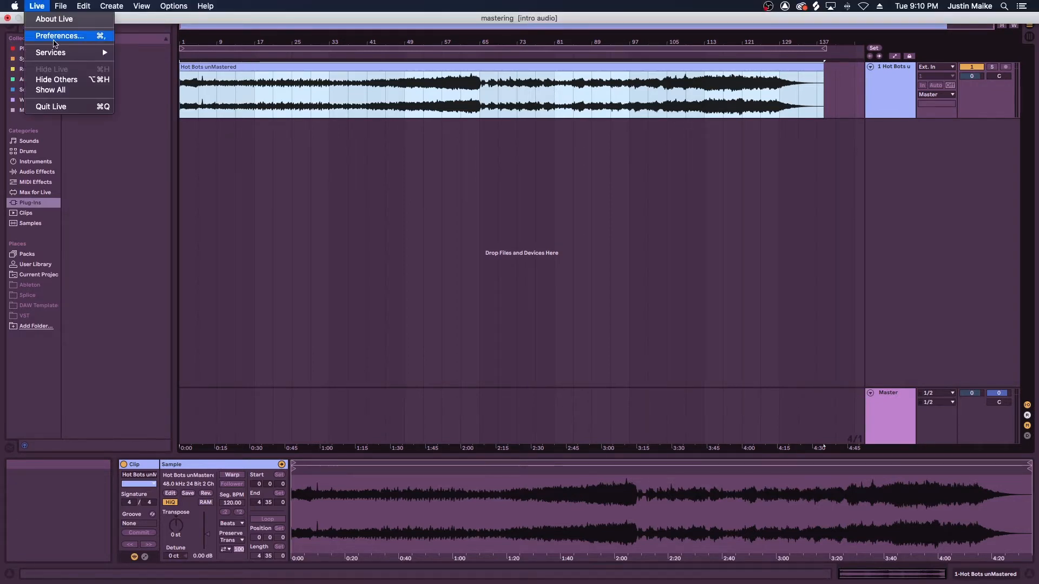
left_click(54, 35)
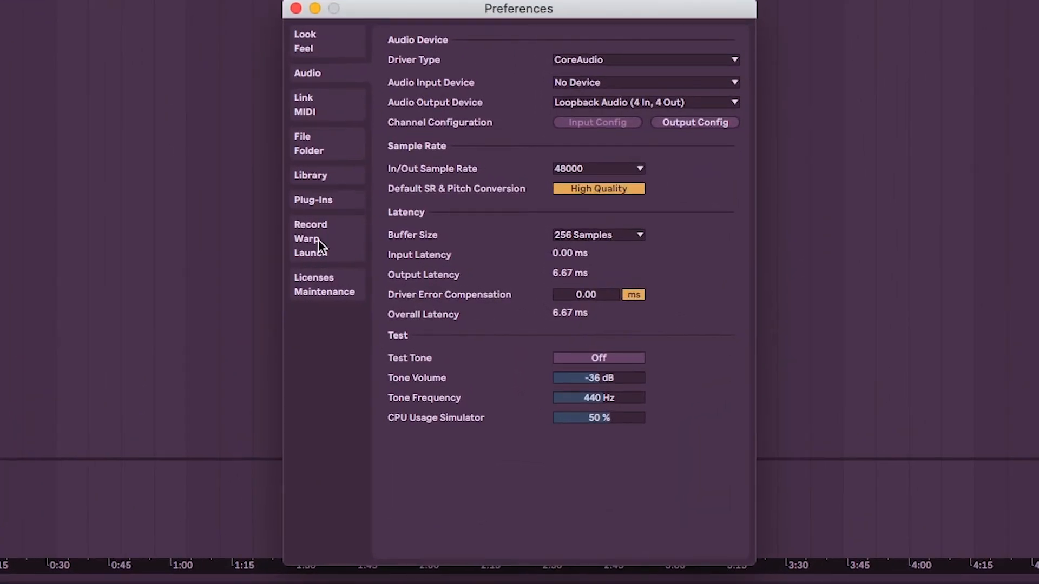
left_click(319, 241)
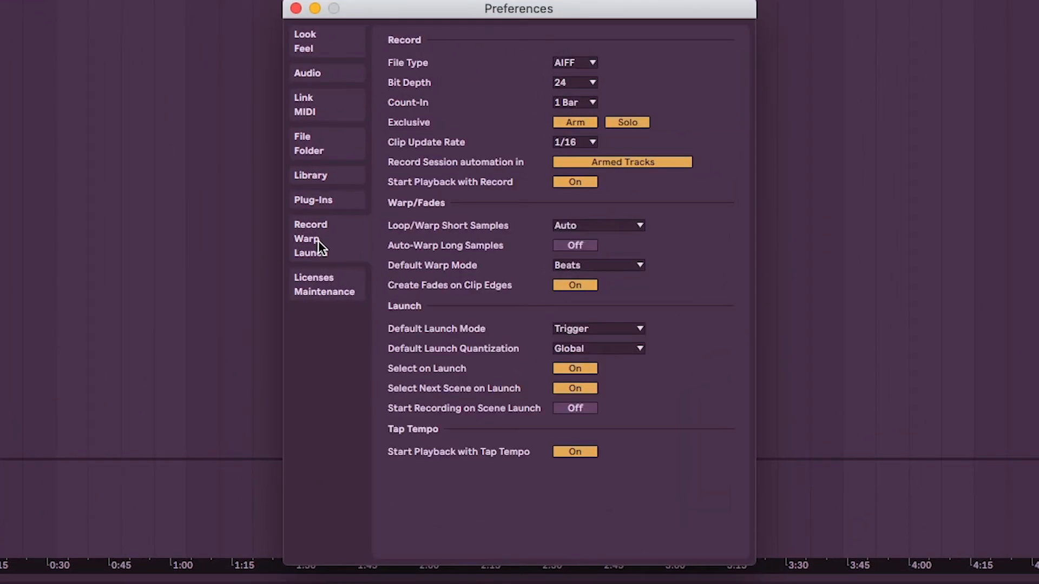
left_click(561, 244)
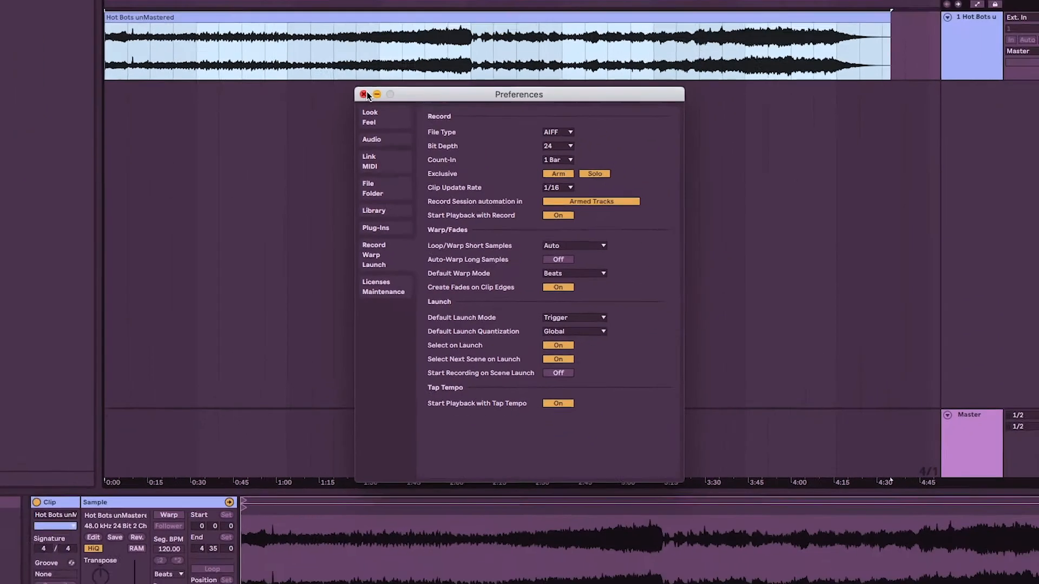
left_click(364, 94)
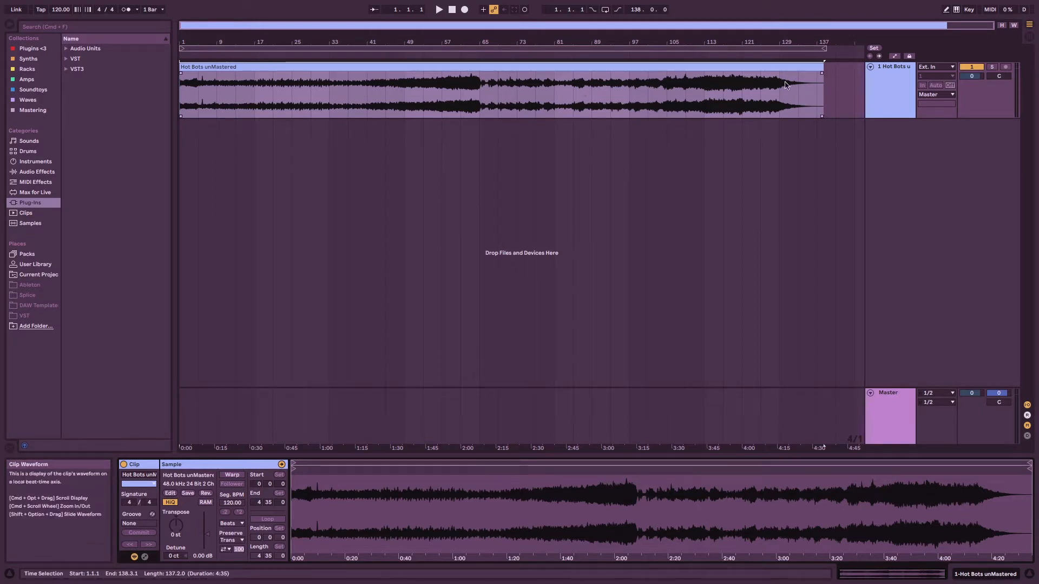
Listen to the unmastered track from around bar 37 and from around bar 91.
left_click(351, 56)
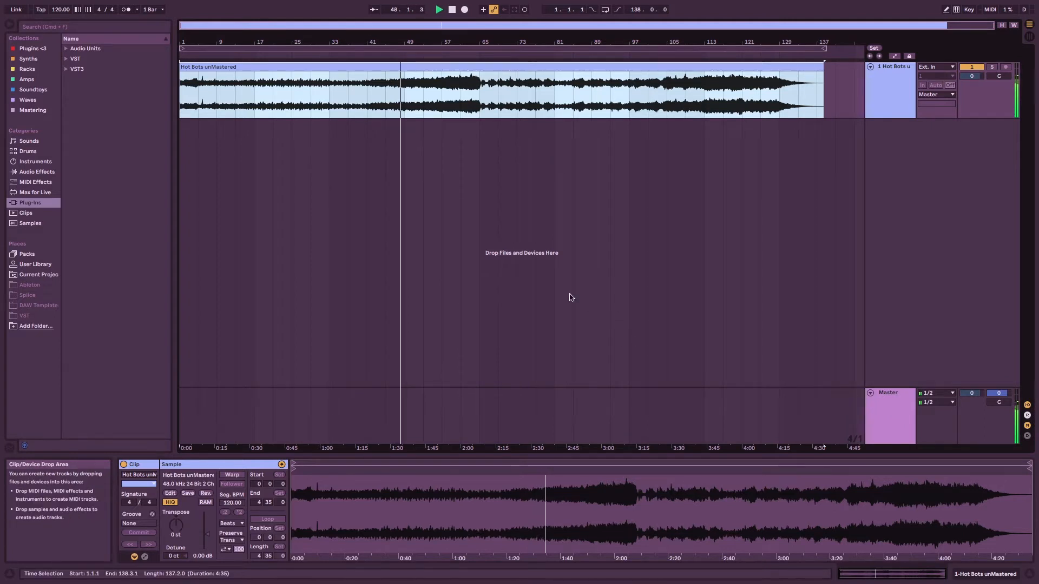
left_click(603, 54)
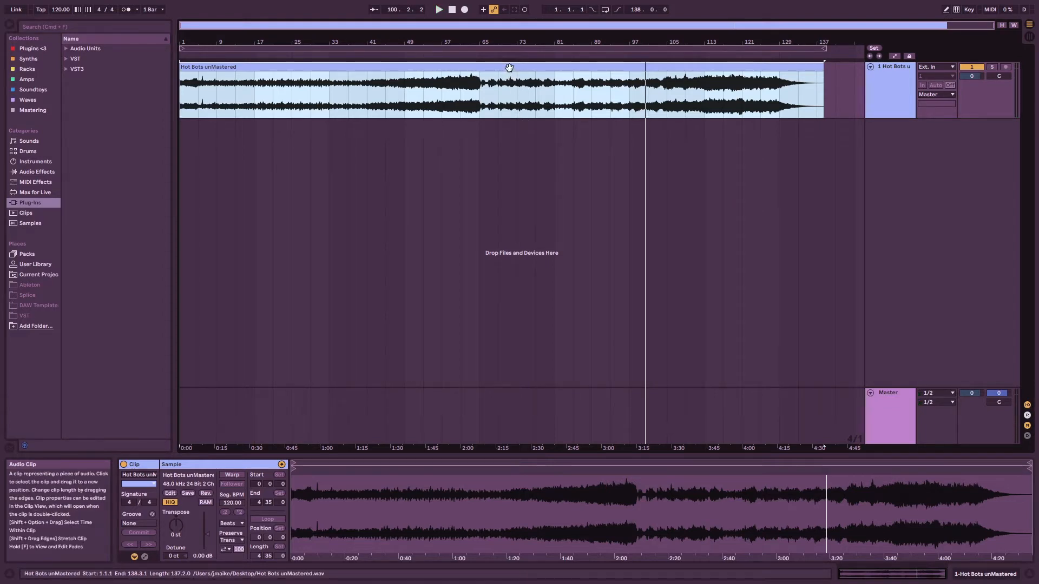
Find the Utility audio effect by searching for "util" and add it to the Master track.
left_click(67, 27)
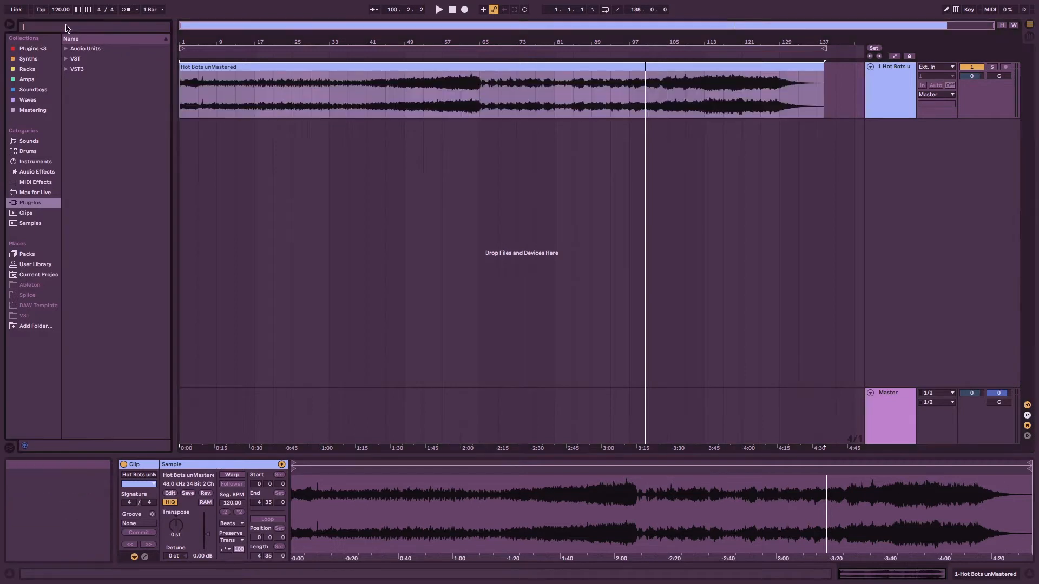
type("util")
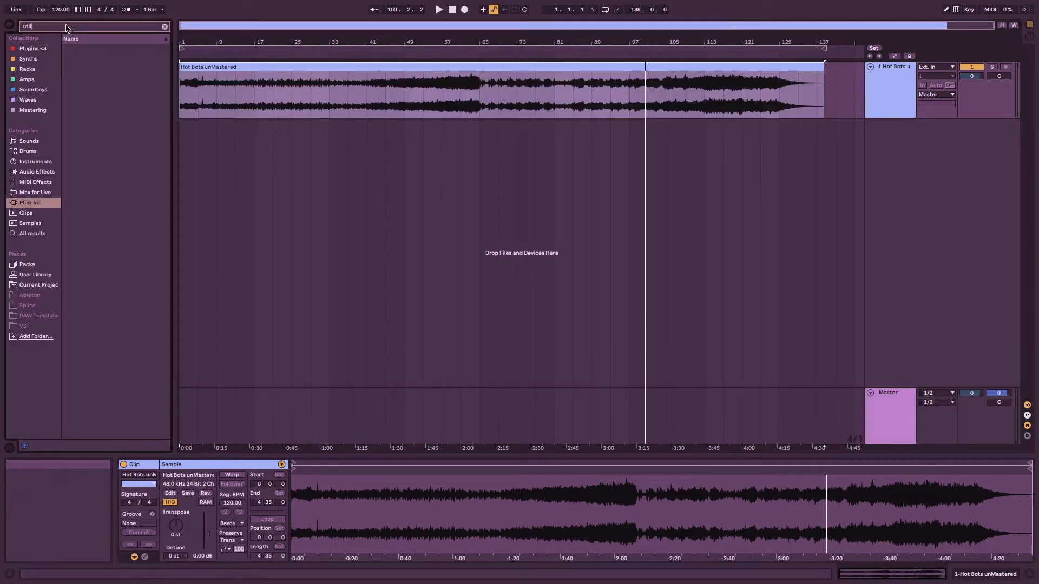
left_click(37, 172)
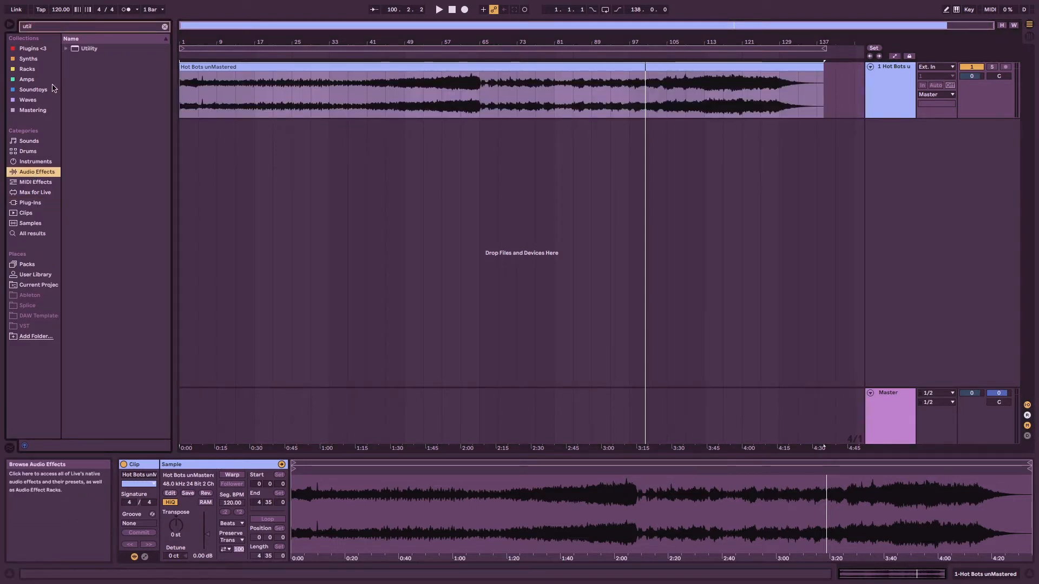
left_click_drag(86, 50, 894, 411)
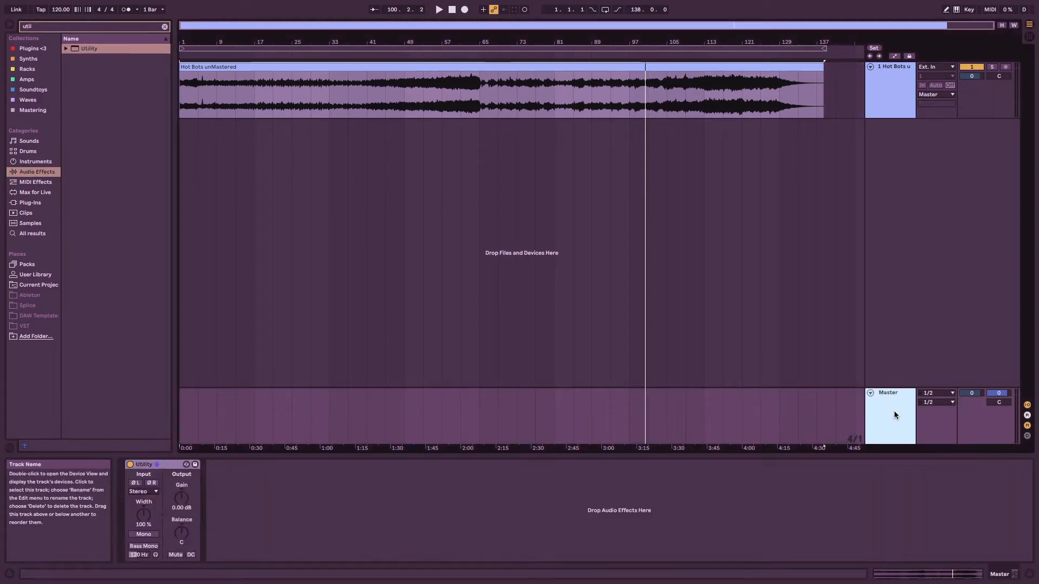
left_click(147, 468)
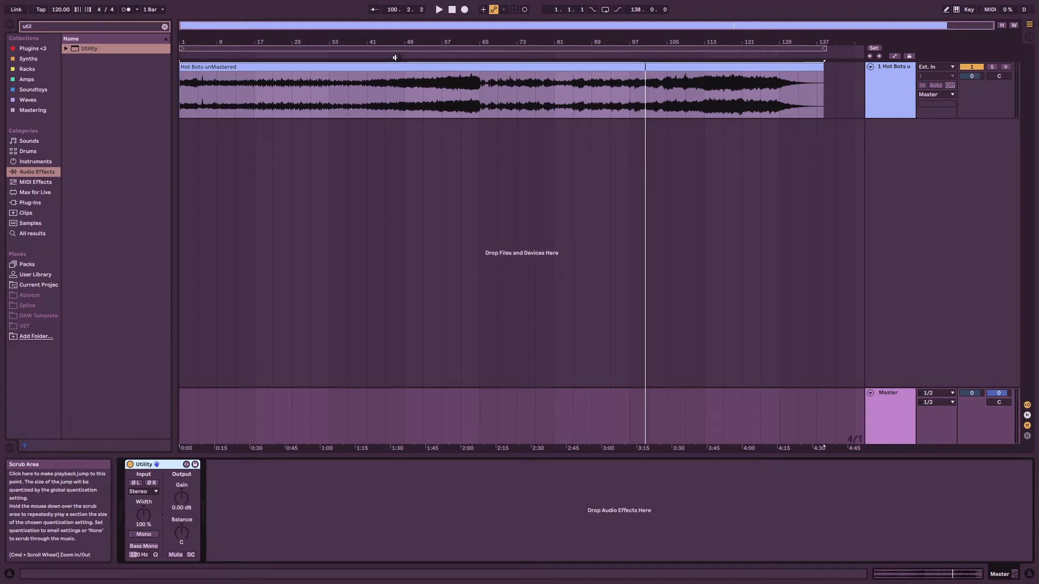
Play the track from around bar 40 and compare stereo with mono using Utility's Mono option, leaving it off when stopping playback.
left_click(366, 56)
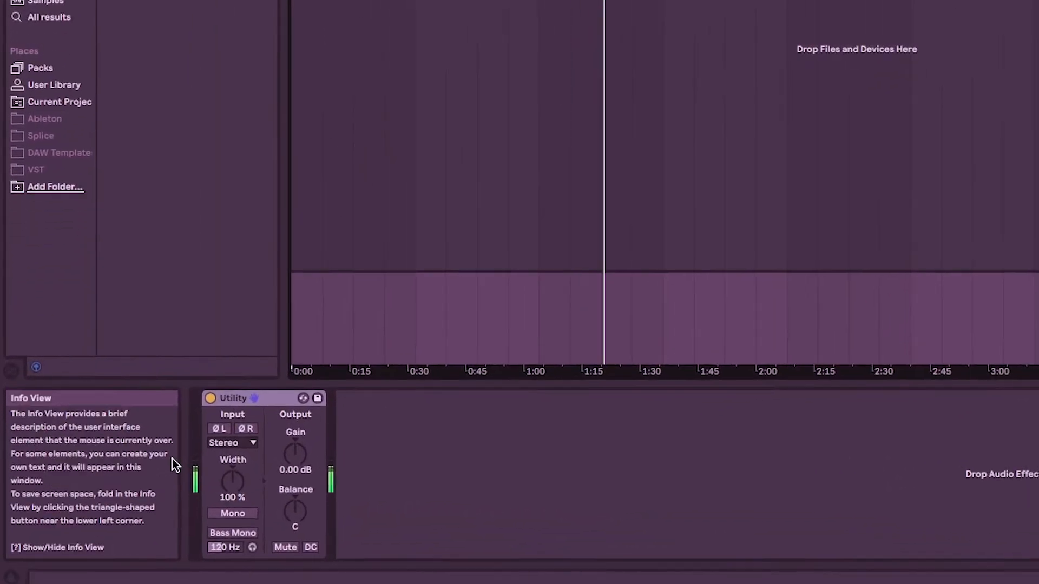
left_click(282, 498)
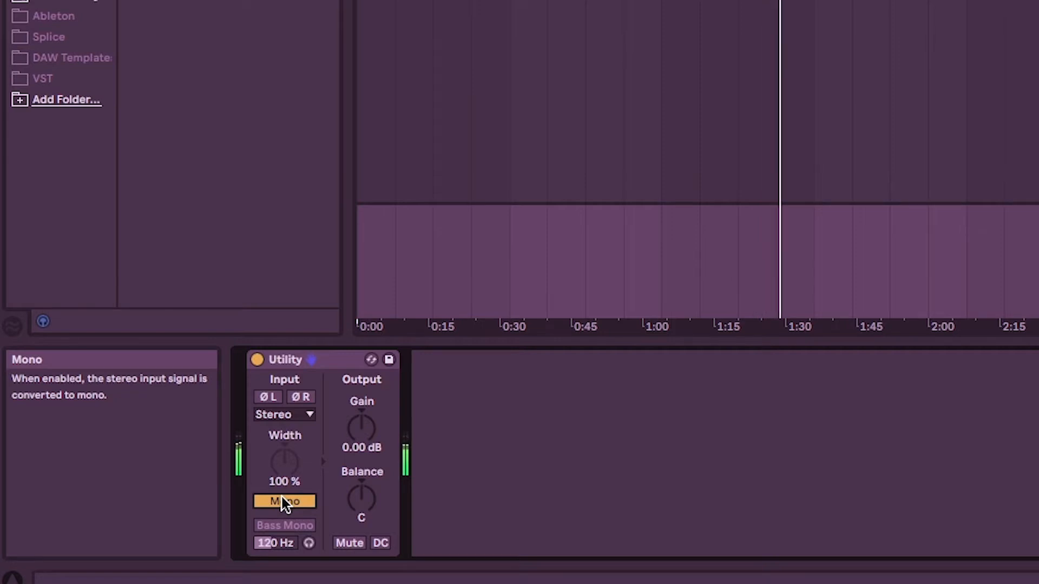
left_click(282, 497)
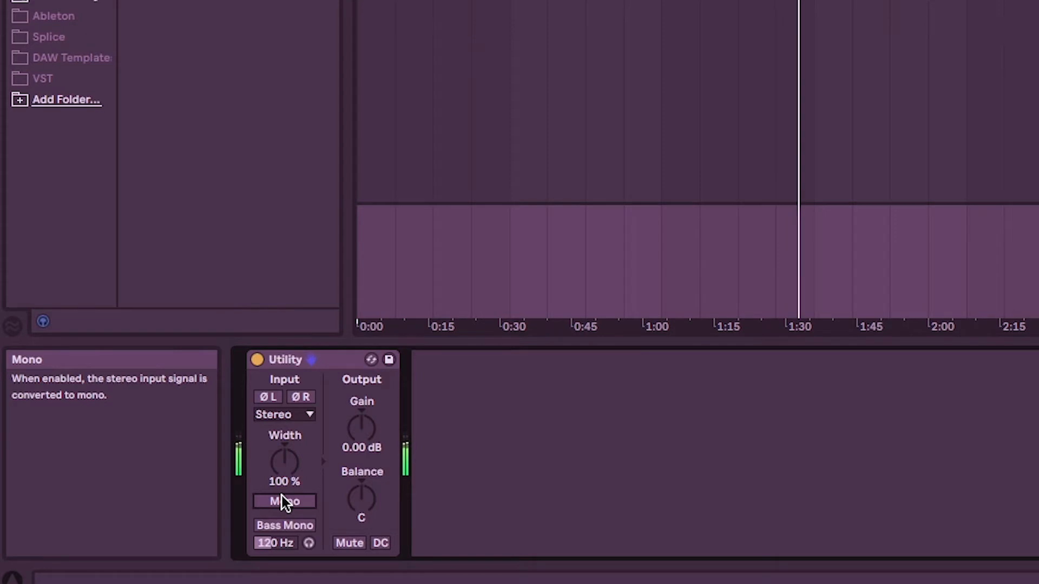
left_click(282, 496)
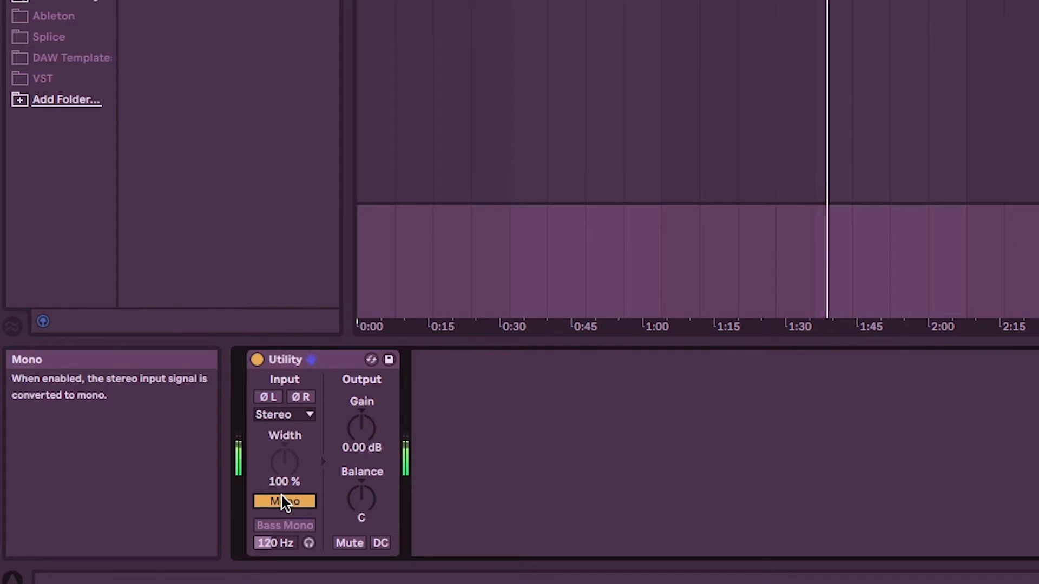
left_click(282, 497)
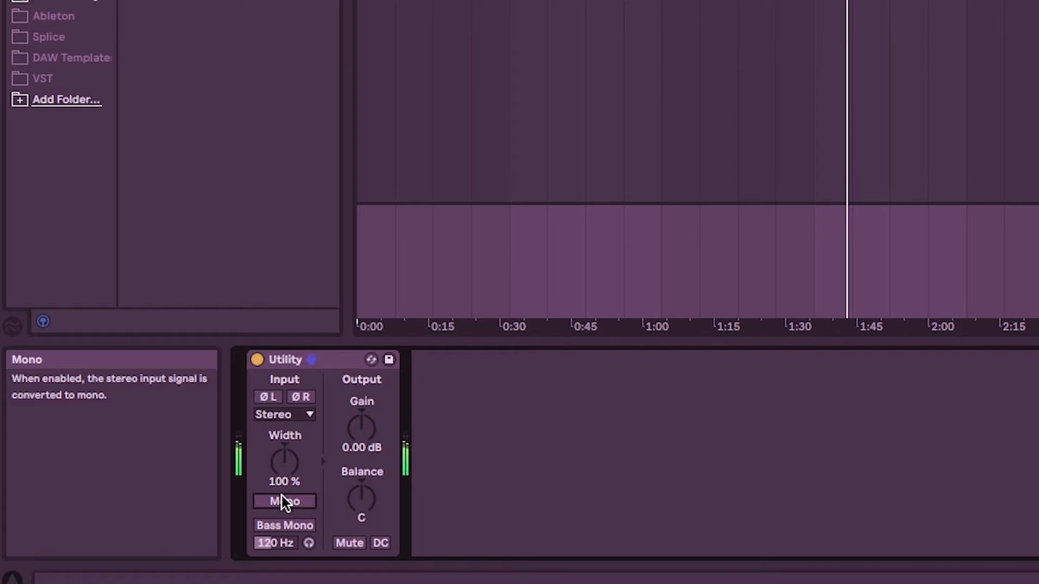
left_click(281, 499)
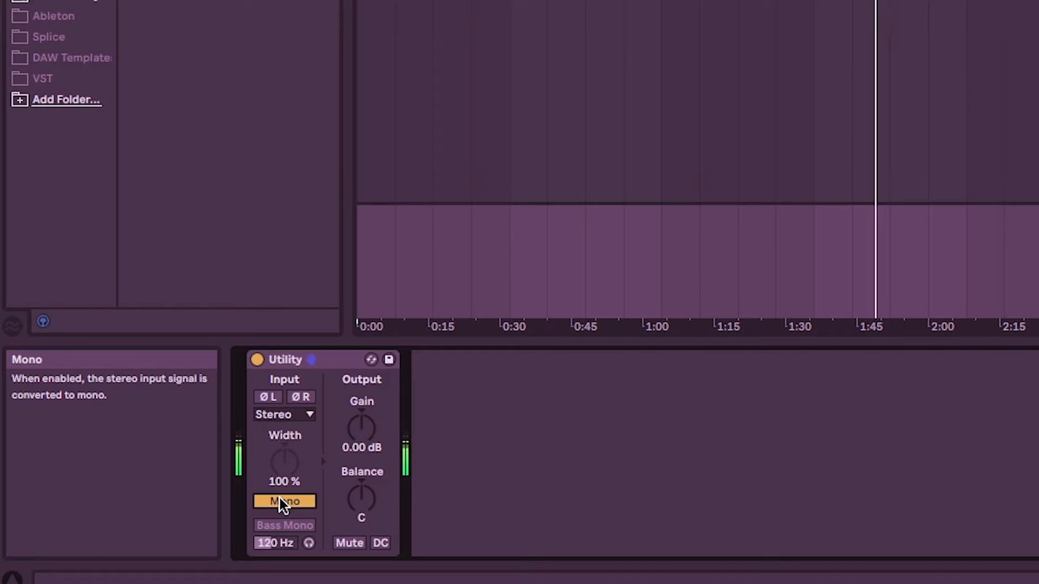
left_click(281, 499)
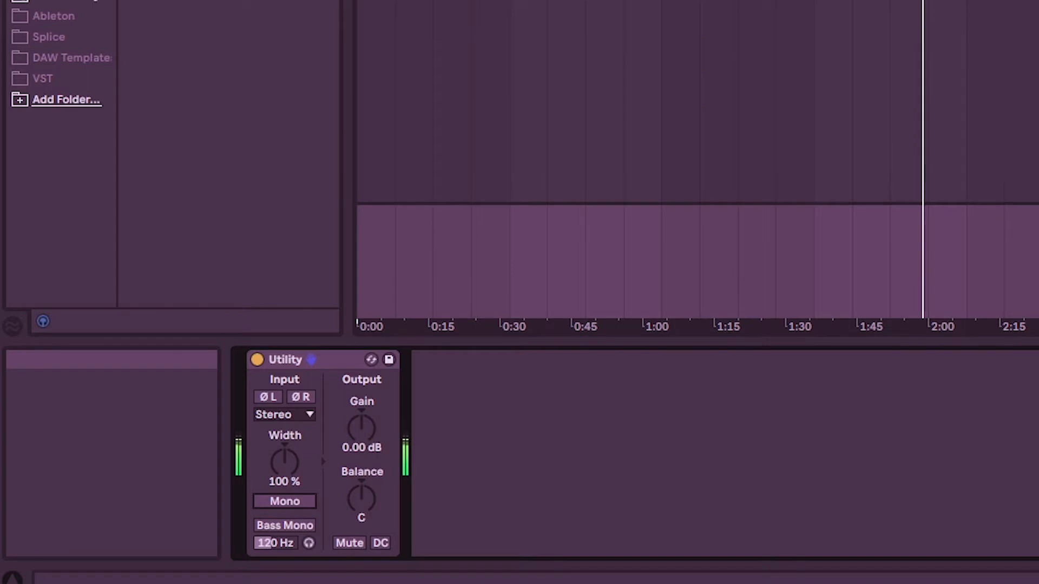
key("space")
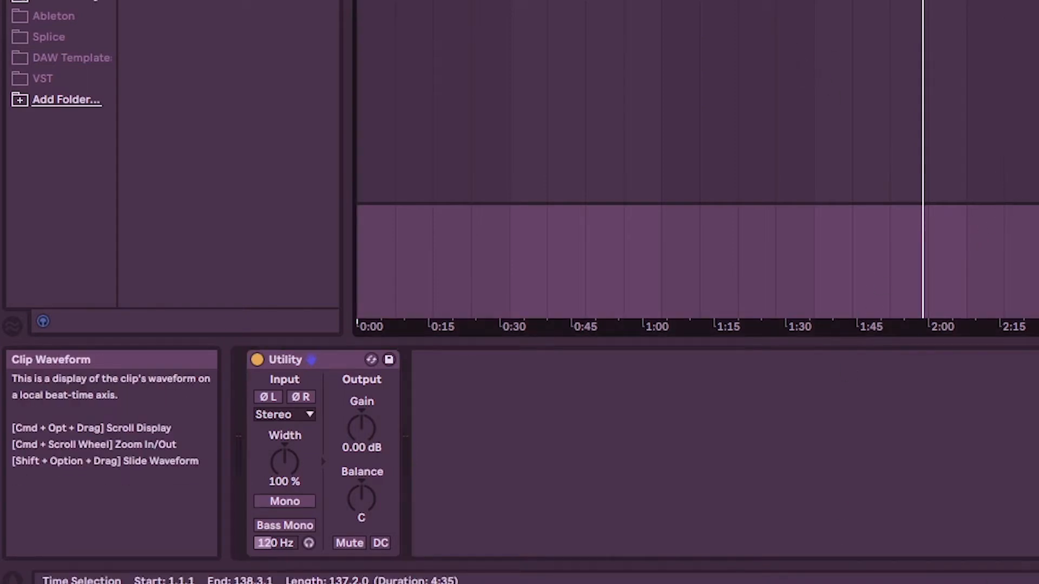
Enable Bass Mono in the Master track's Utility and set its frequency to 147 Hz.
left_click(890, 3)
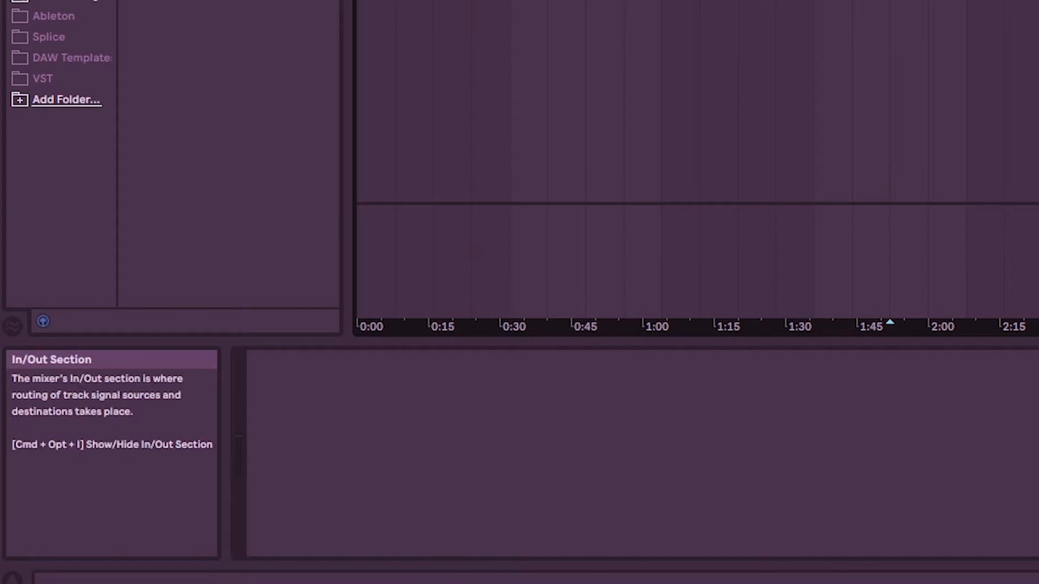
left_click(1036, 214)
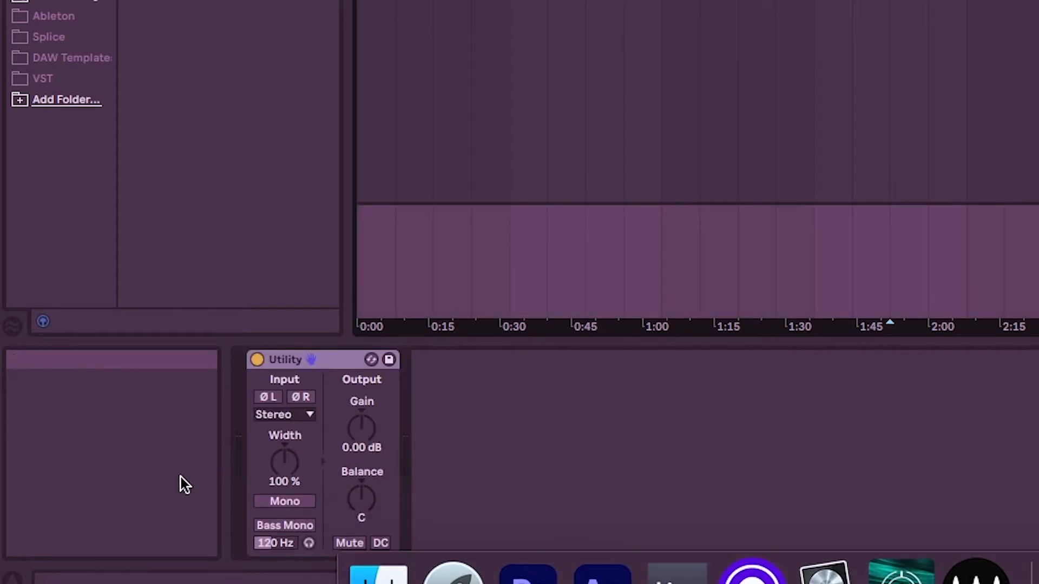
left_click(300, 526)
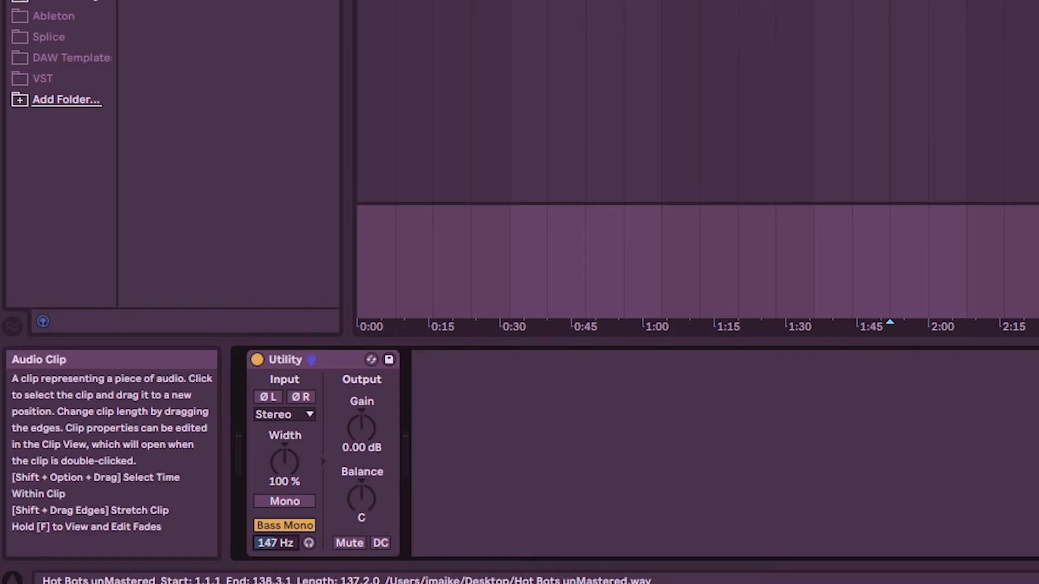
Play the track and compare the sound with Utility's Bass Mono on and off, leaving it off when stopping playback.
left_click(781, 1)
left_click(293, 521)
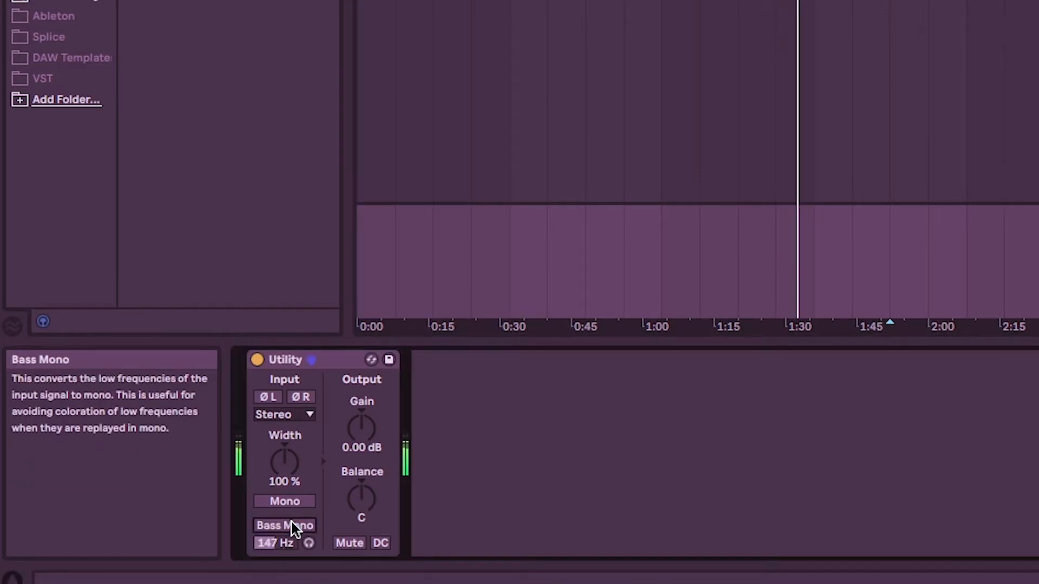
left_click(291, 522)
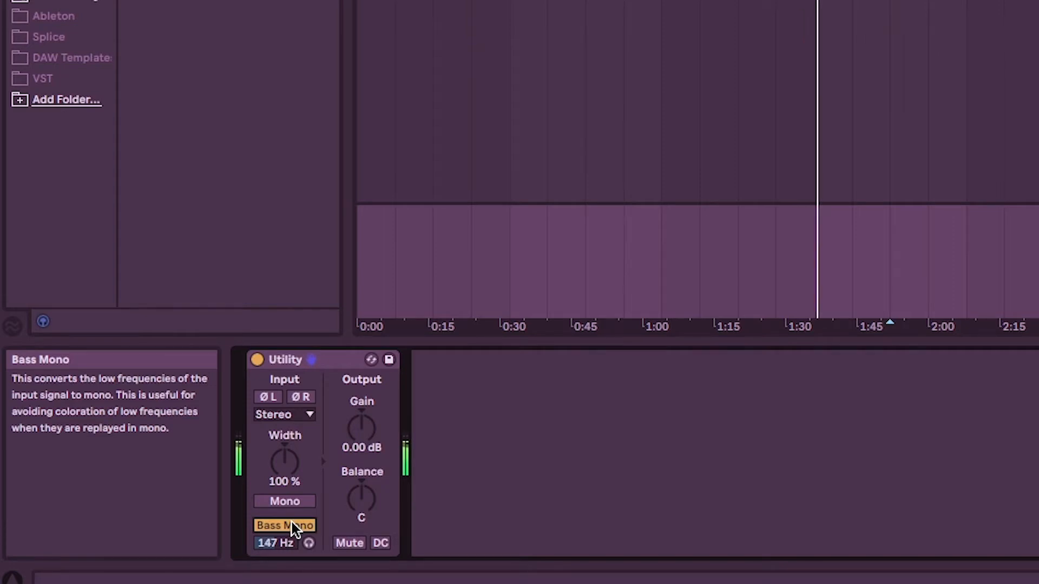
left_click(291, 522)
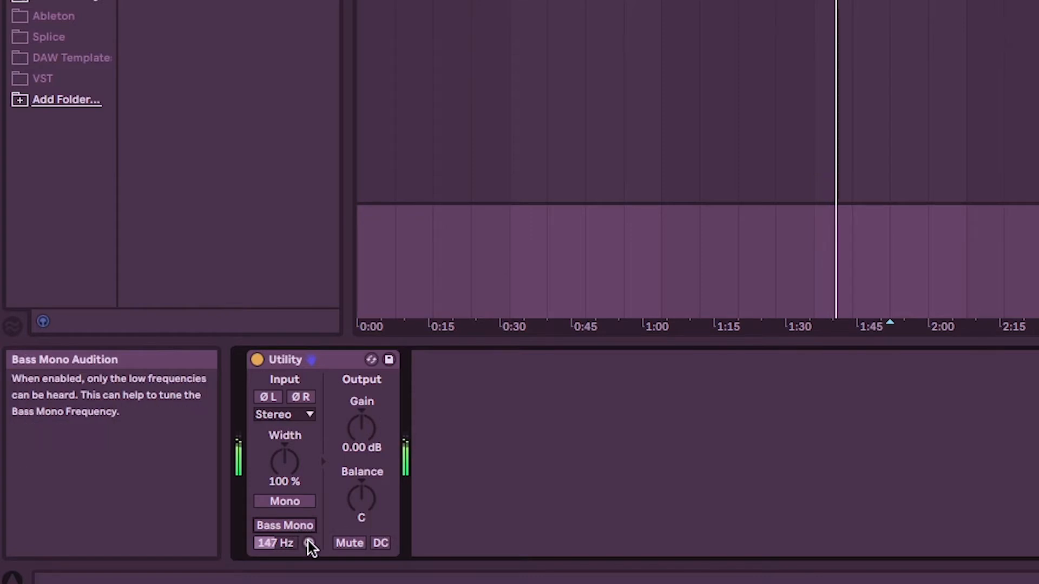
key("space")
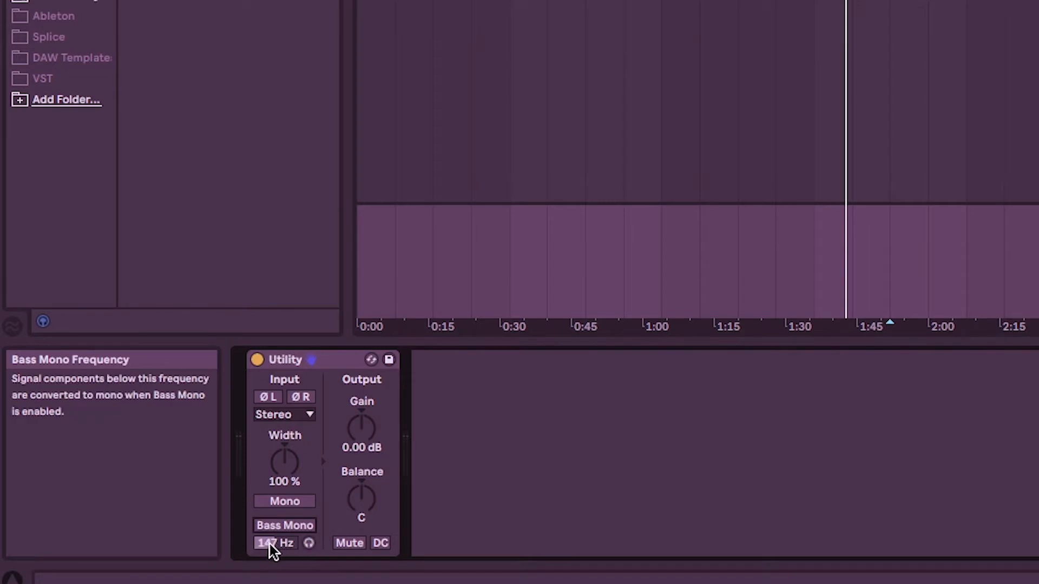
Turn on Bass Mono Audition during playback, re-enable Bass Mono, and lower its frequency to about 130 Hz.
left_click(309, 543)
key("space")
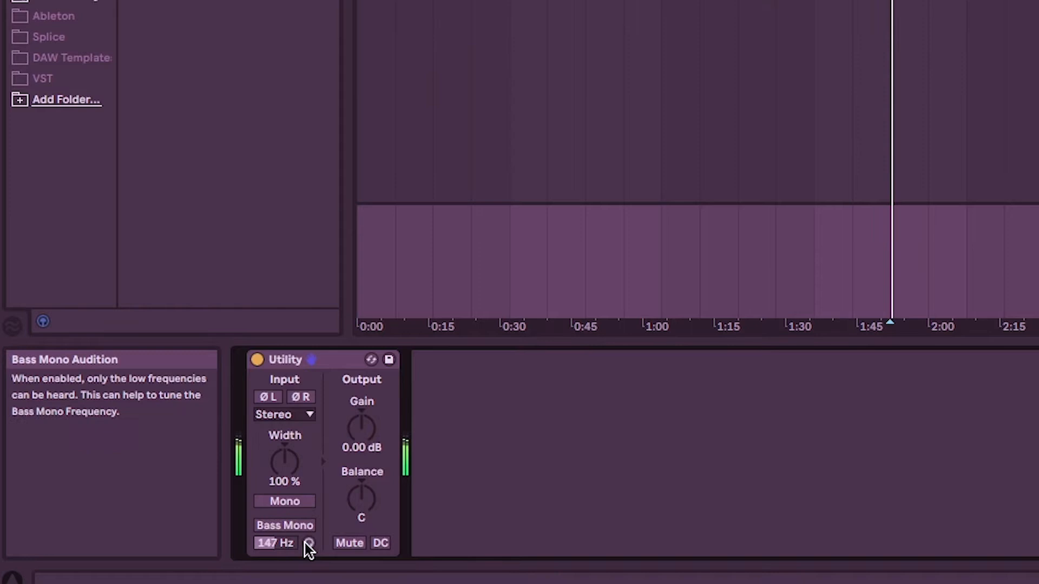
left_click(281, 525)
left_click_drag(277, 545, 278, 553)
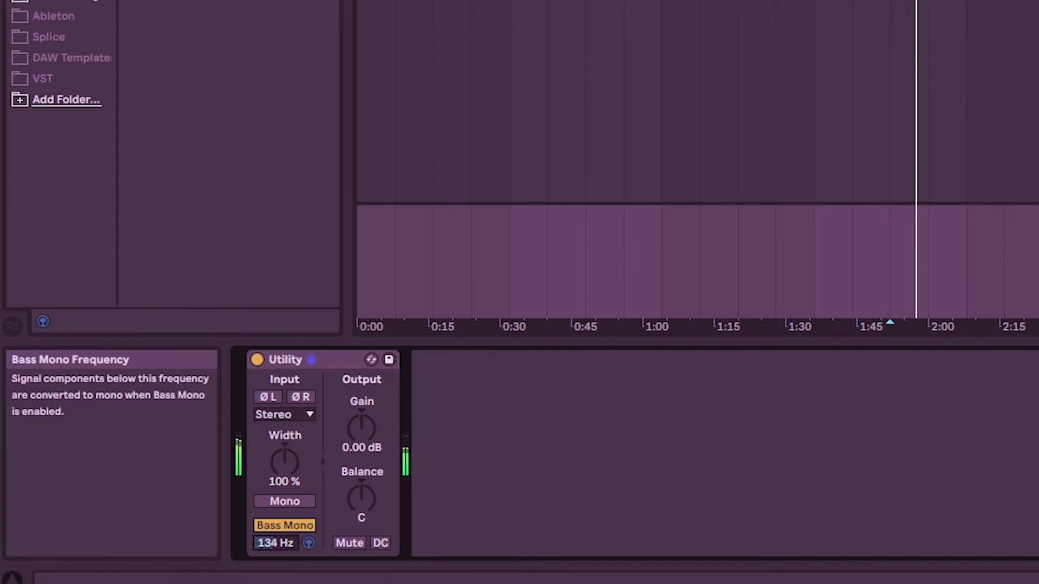
Lower Utility's Bass Mono frequency to 125 Hz and compare the playback with Bass Mono off and on, leaving it on.
left_click(279, 525)
left_click(278, 525)
left_click_drag(278, 543, 278, 548)
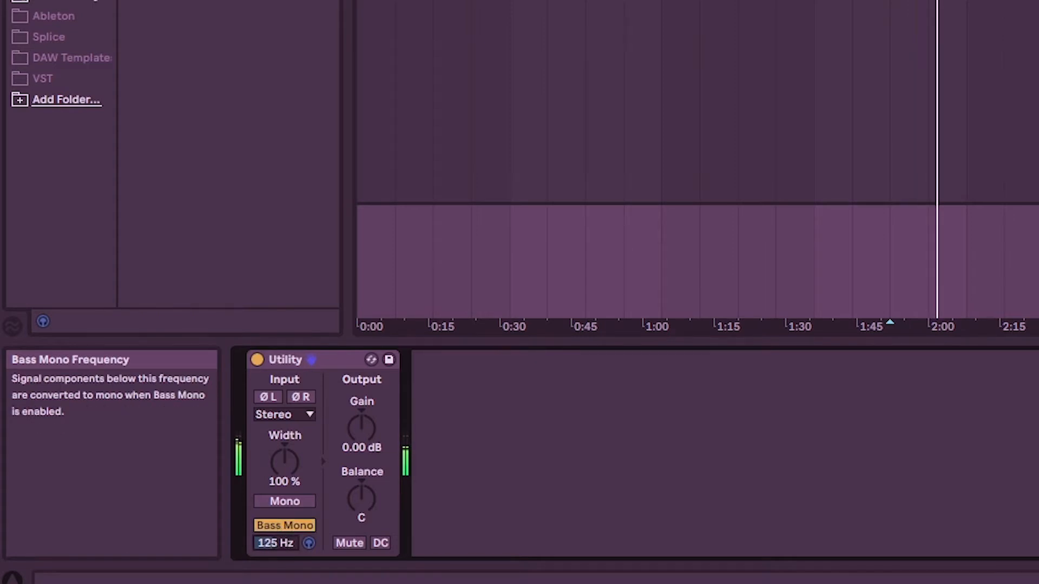
left_click(280, 528)
left_click(281, 527)
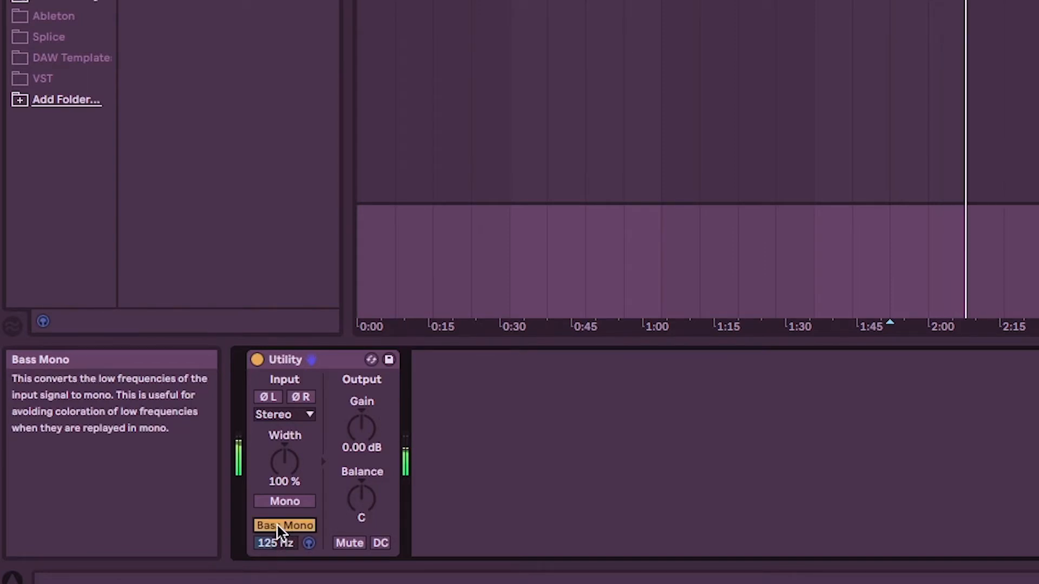
left_click(277, 524)
left_click(278, 524)
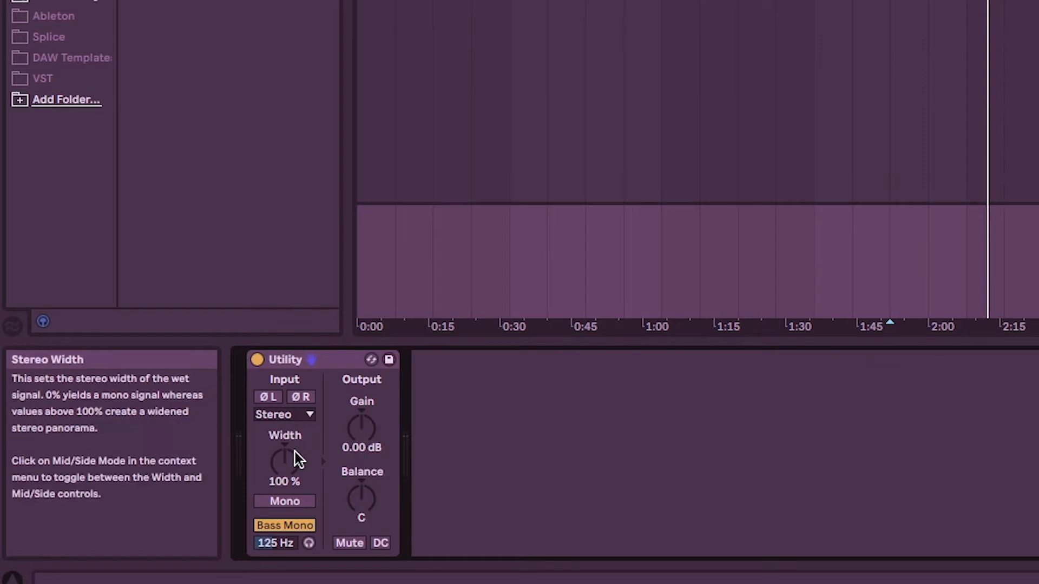
Audition Utility's stereo Width at 79%, 146% and 191% during playback, stop the track, and set the width to 120%.
left_click_drag(291, 460, 290, 457)
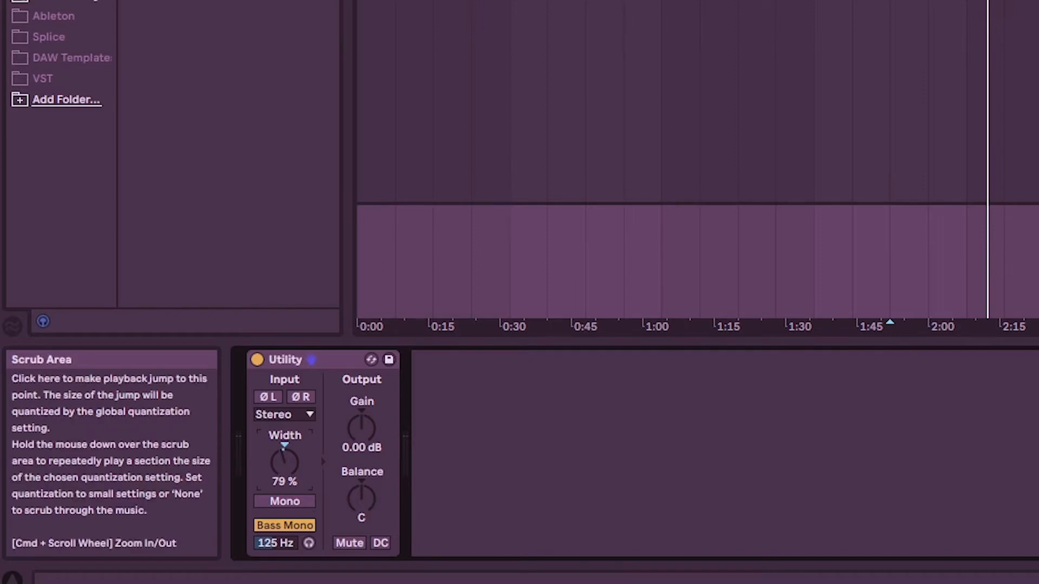
left_click(761, 325)
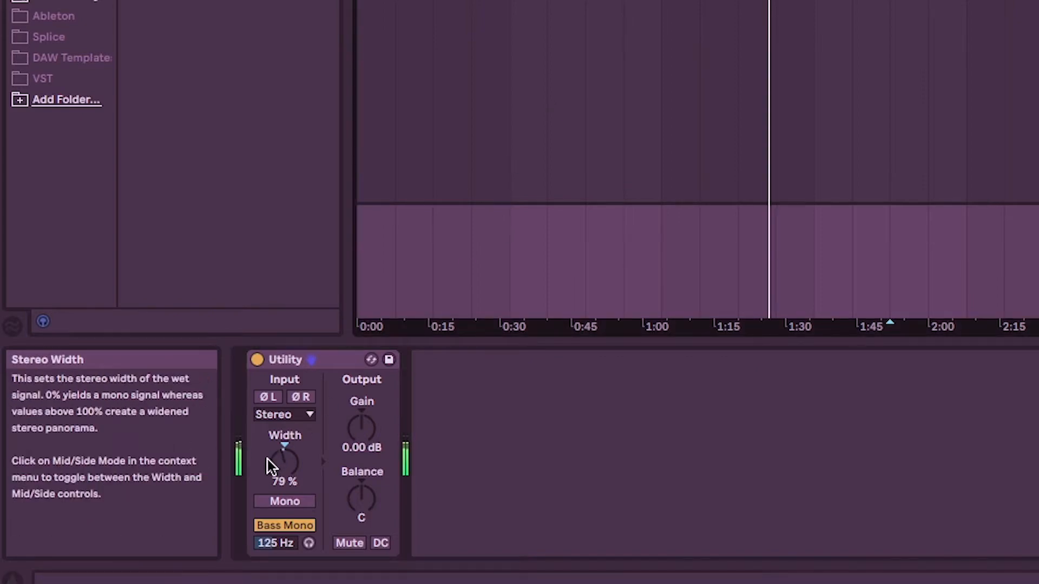
left_click_drag(284, 463, 284, 419)
left_click_drag(284, 454, 284, 455)
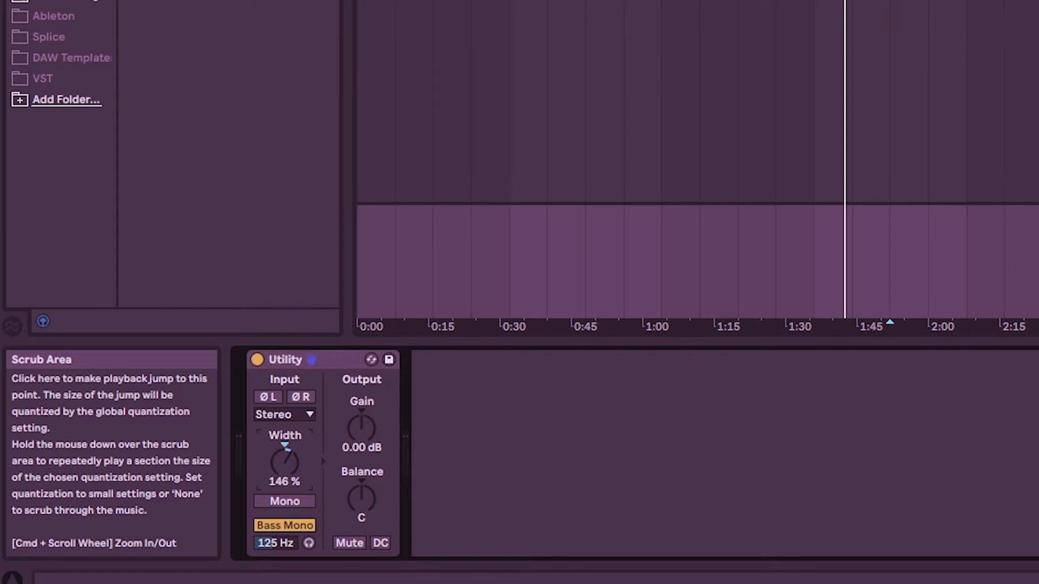
left_click(777, 1)
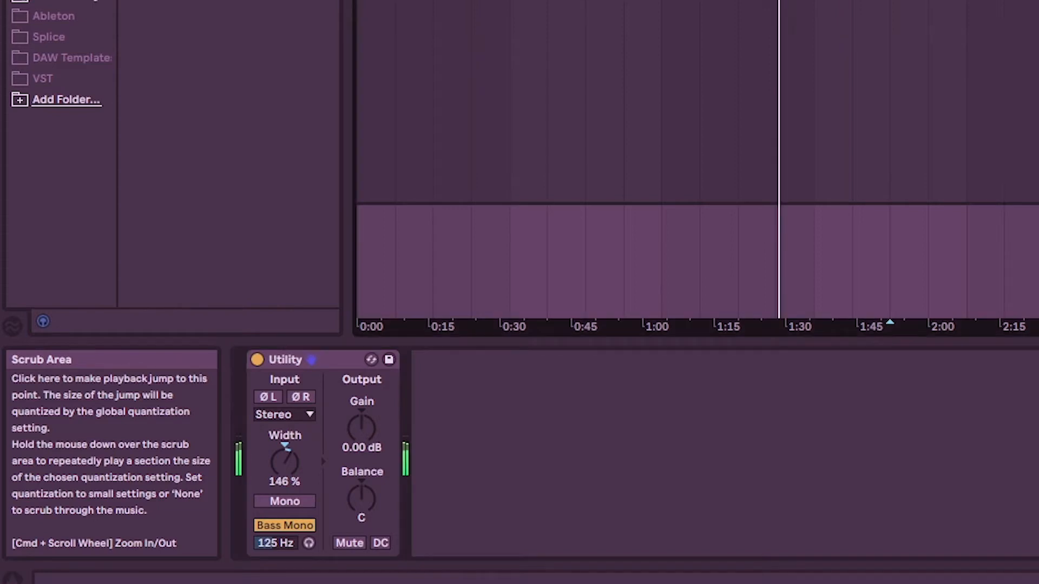
left_click_drag(285, 463, 284, 423)
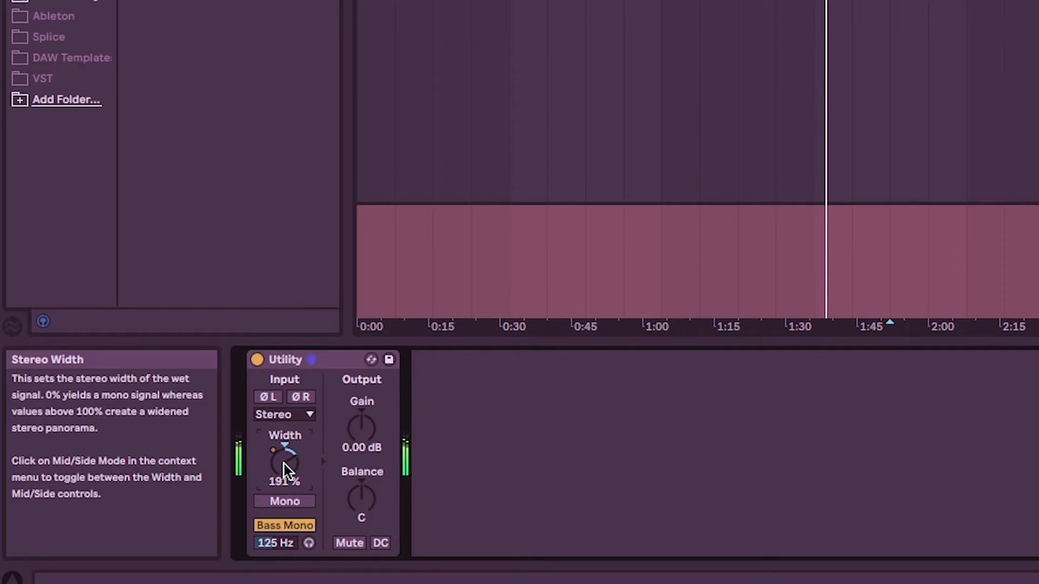
key("space")
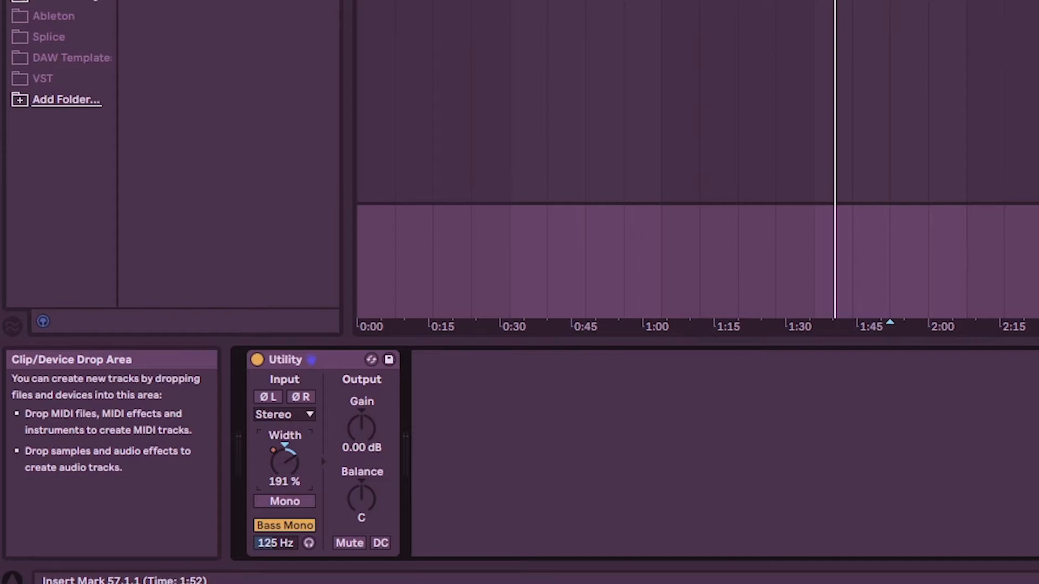
left_click_drag(285, 457, 285, 479)
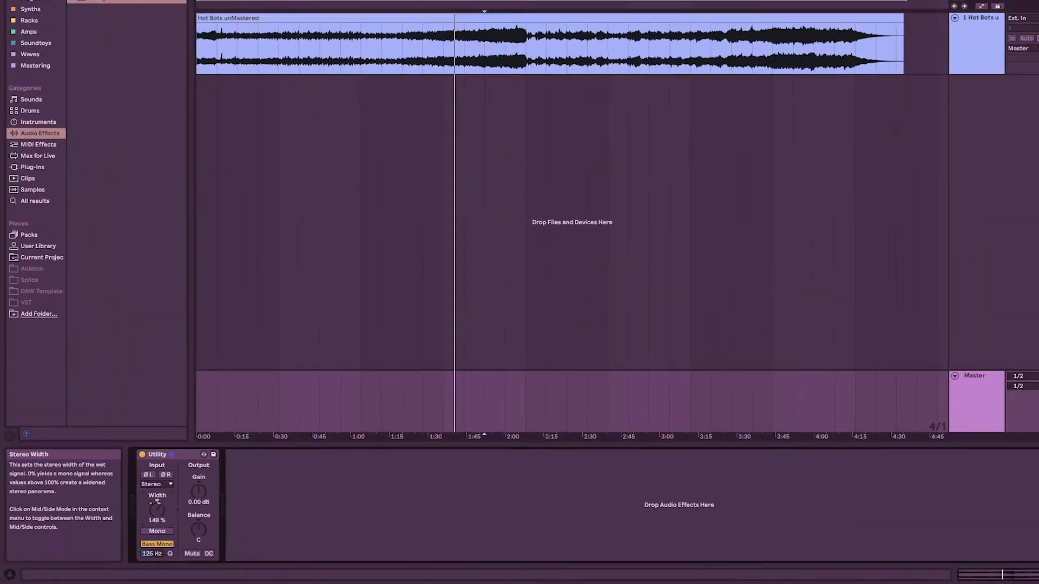
left_click_drag(157, 510, 157, 519)
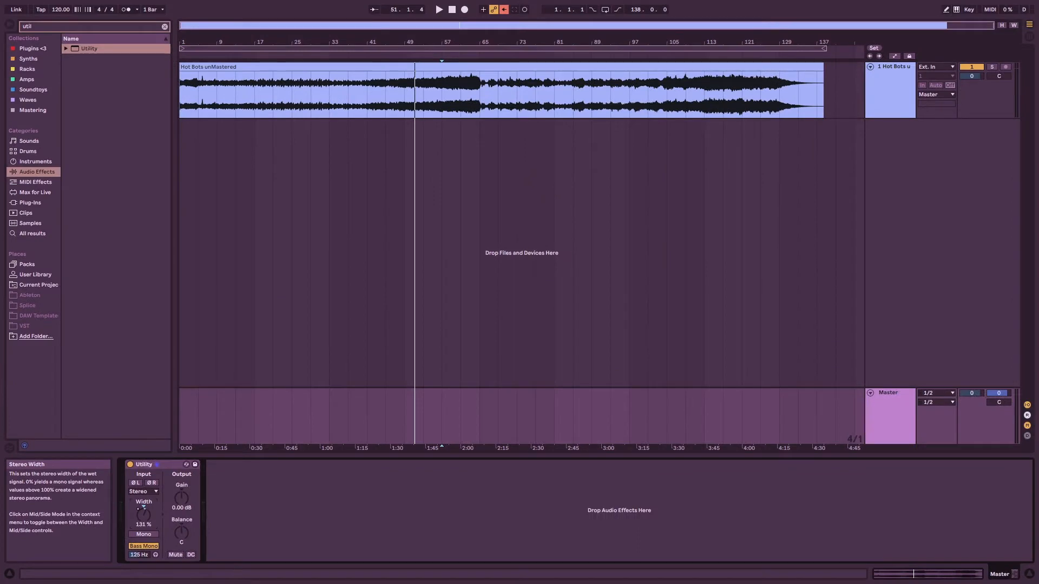
Find EQ Eight in the audio effects and add it after Utility on the Master track.
key("ctrl+f")
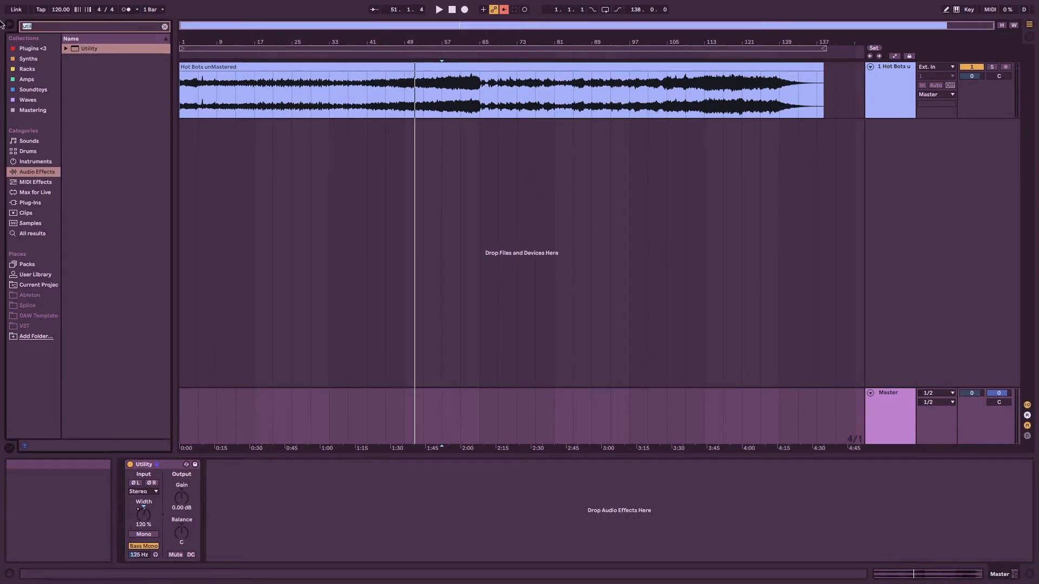
type("eq")
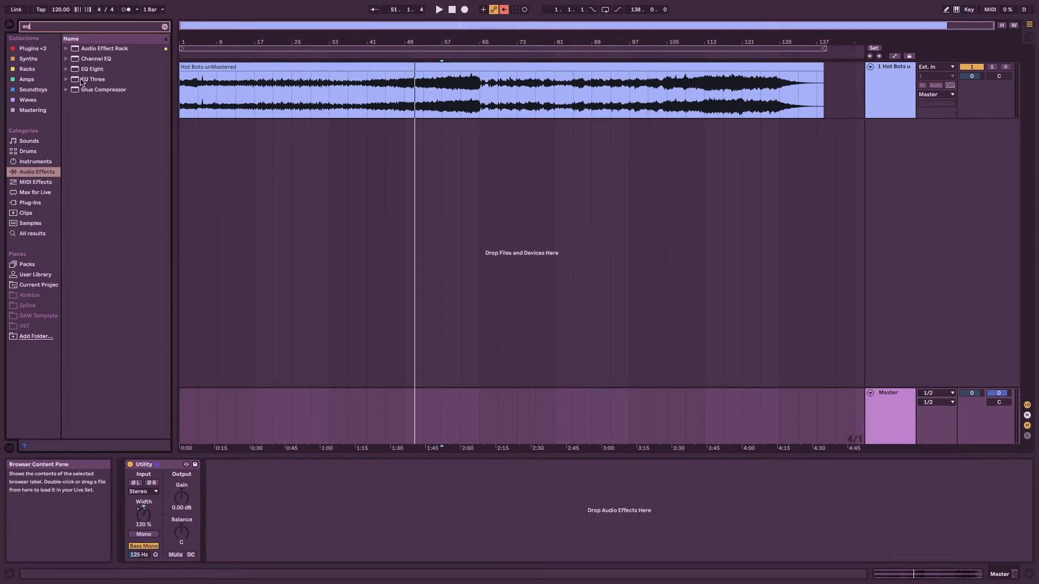
key("Return")
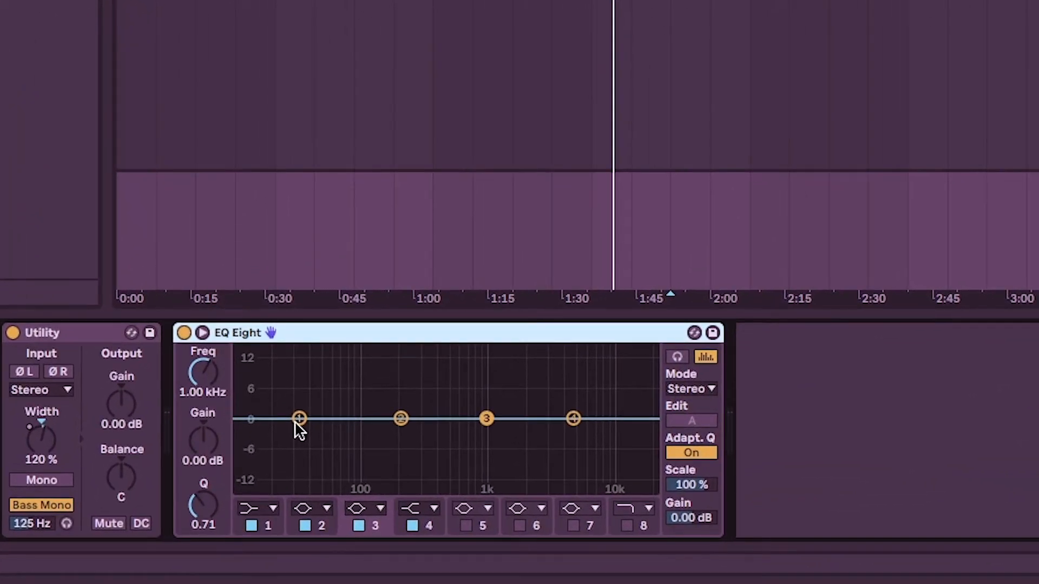
Change EQ Eight's band 1 to a bell boost at 66.7 Hz with 4.34 dB gain and a Q of 1.87.
left_click_drag(299, 419, 303, 407)
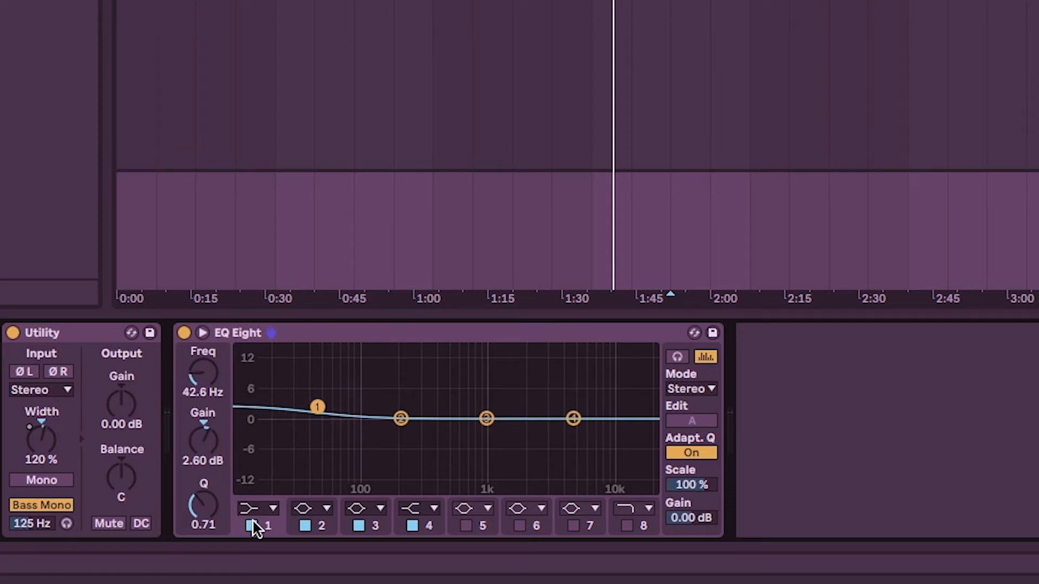
left_click(262, 510)
left_click(255, 423)
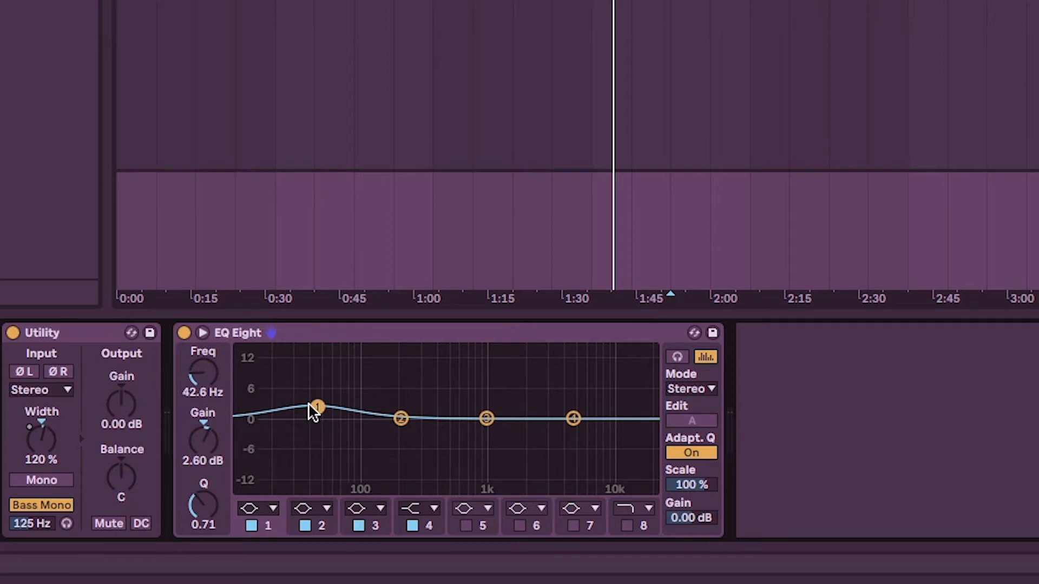
left_click_drag(209, 494, 210, 477)
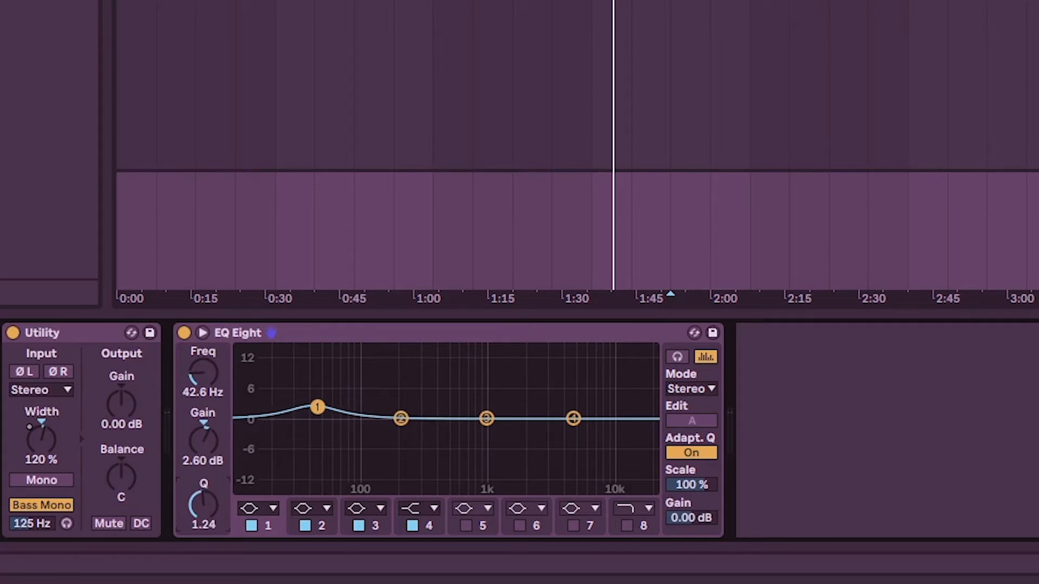
left_click_drag(194, 426, 194, 417)
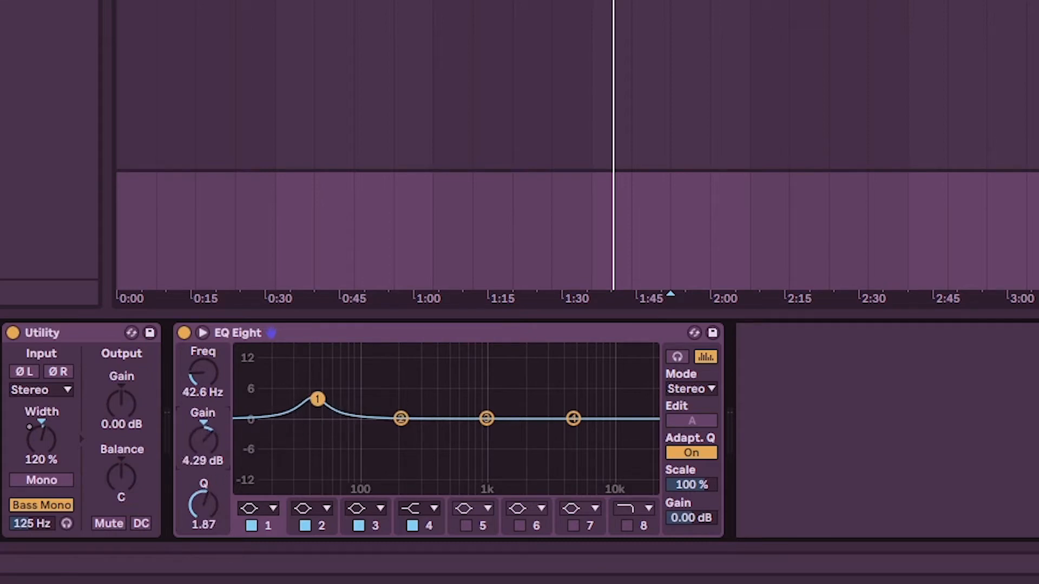
left_click_drag(203, 374, 203, 373)
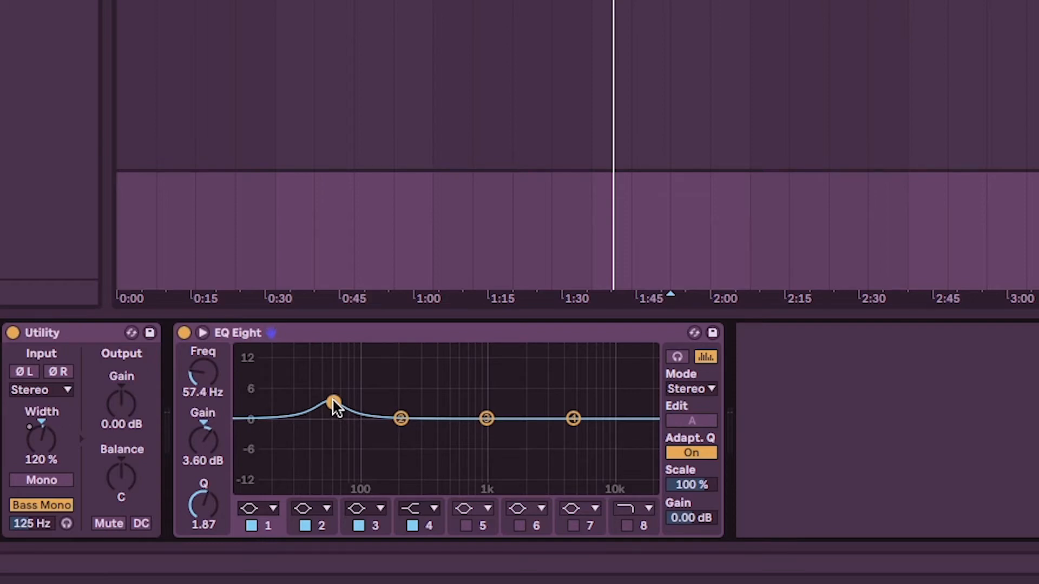
left_click_drag(333, 402, 329, 406)
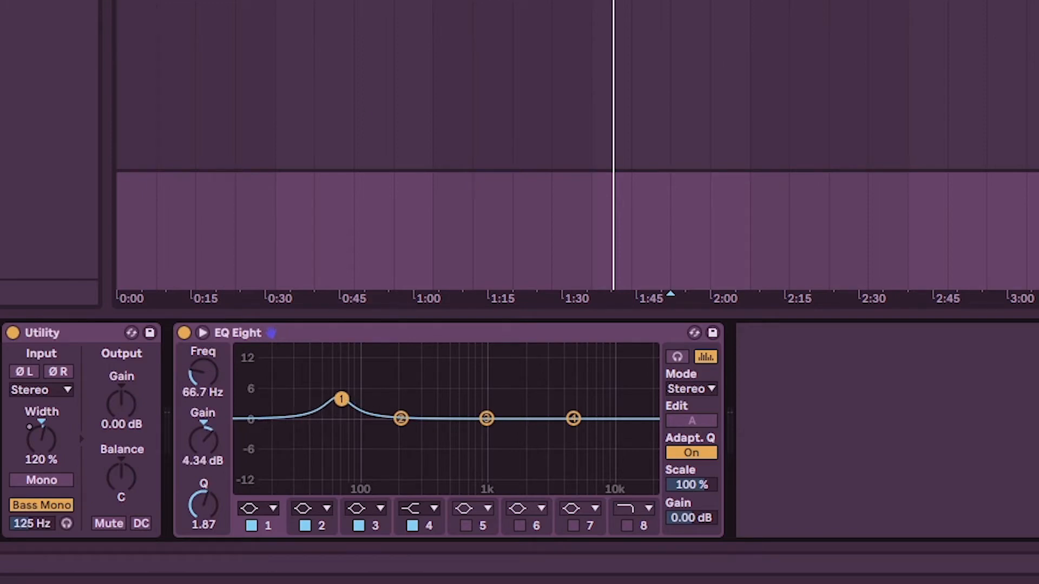
Play the track and readjust EQ Eight's band 1 to 53.9 Hz, 5.58 dB gain and a Q of 1.14.
key("space")
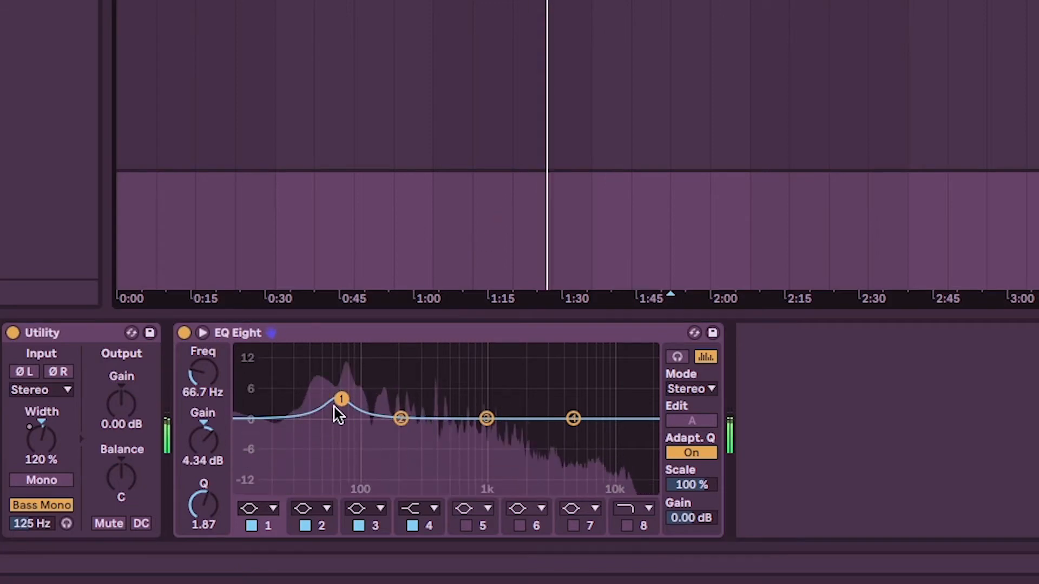
mouse_move(341, 399)
left_mouse_down()
mouse_move(336, 373)
mouse_move(340, 392)
left_mouse_up()
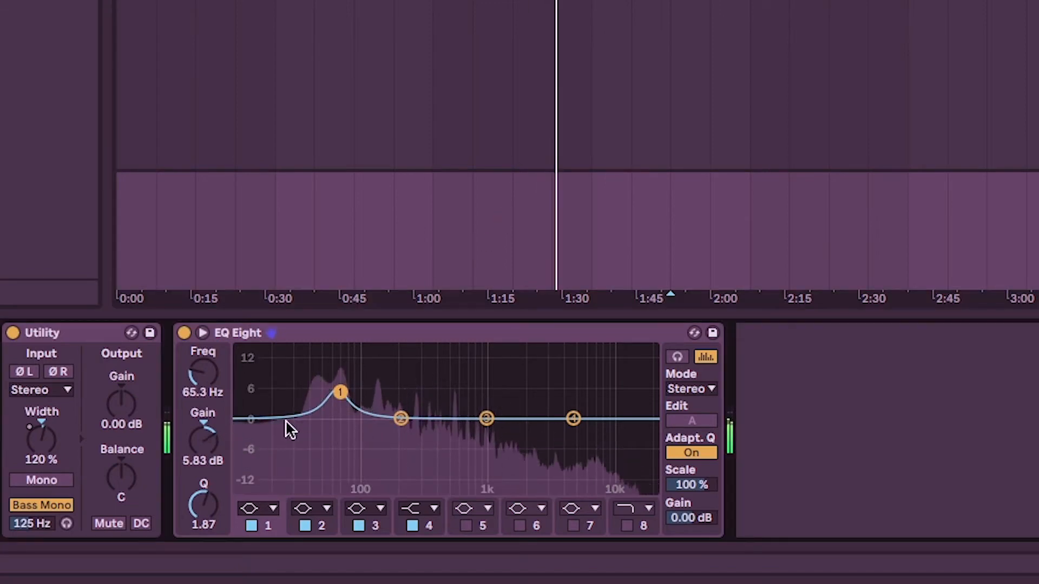
left_click_drag(207, 499, 207, 520)
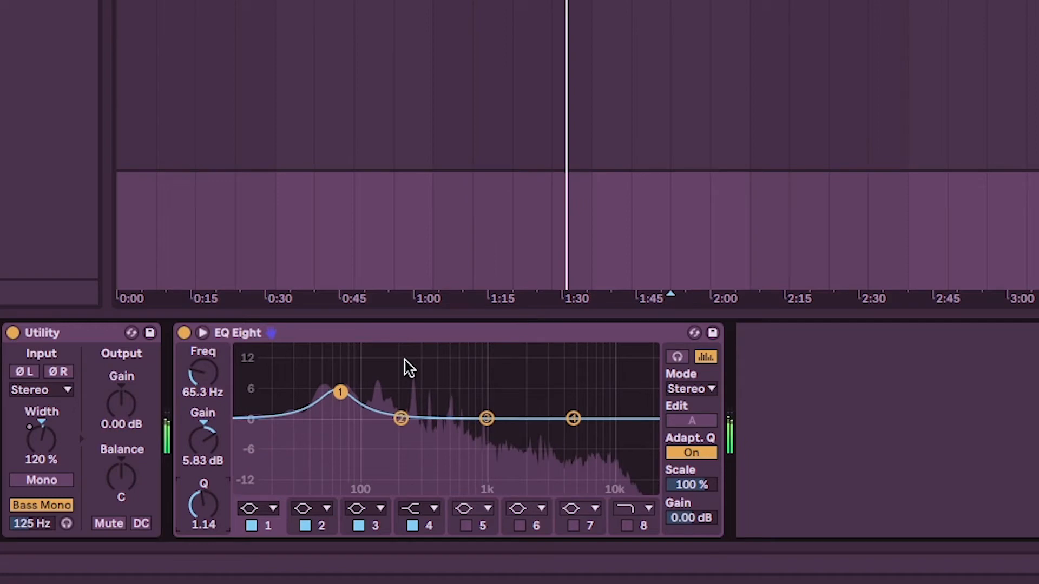
mouse_move(337, 392)
left_mouse_down()
mouse_move(334, 381)
mouse_move(330, 394)
left_mouse_up()
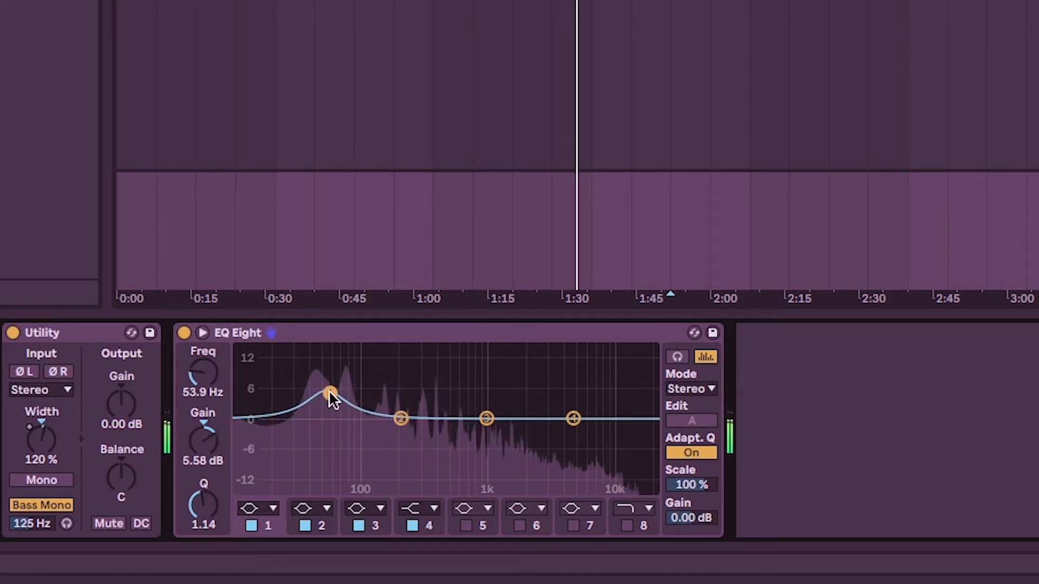
Compare the sound with EQ Eight bypassed and active, leave it on, and refine band 1 to 49.5 Hz and 4.09 dB.
left_click(183, 333)
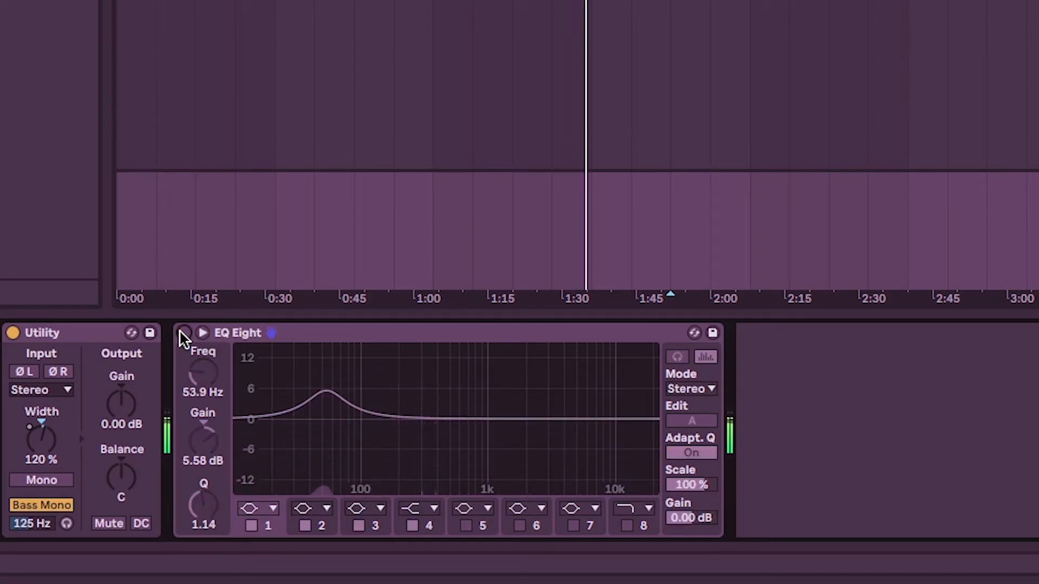
left_click(182, 333)
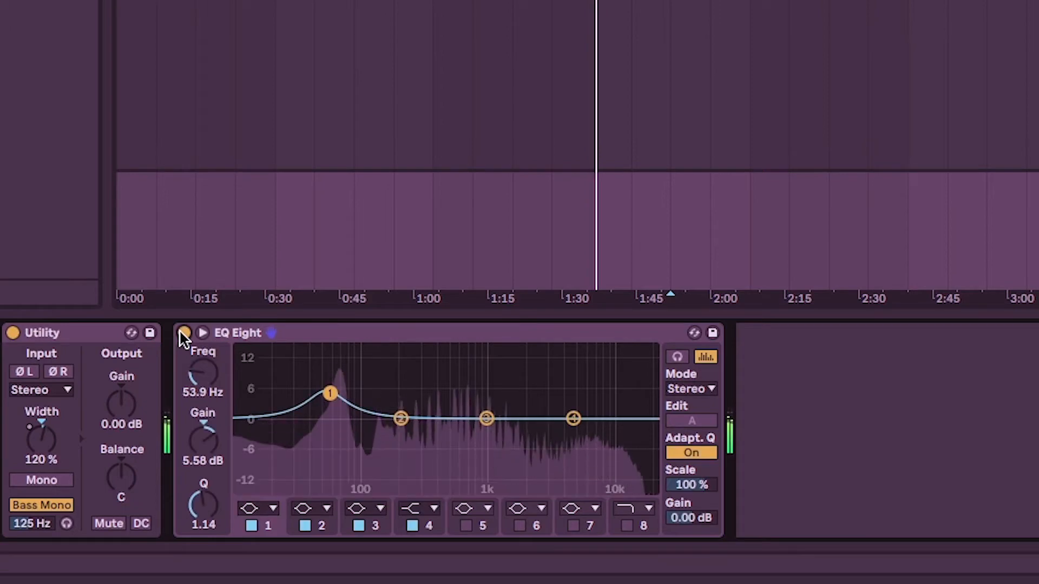
left_click(183, 333)
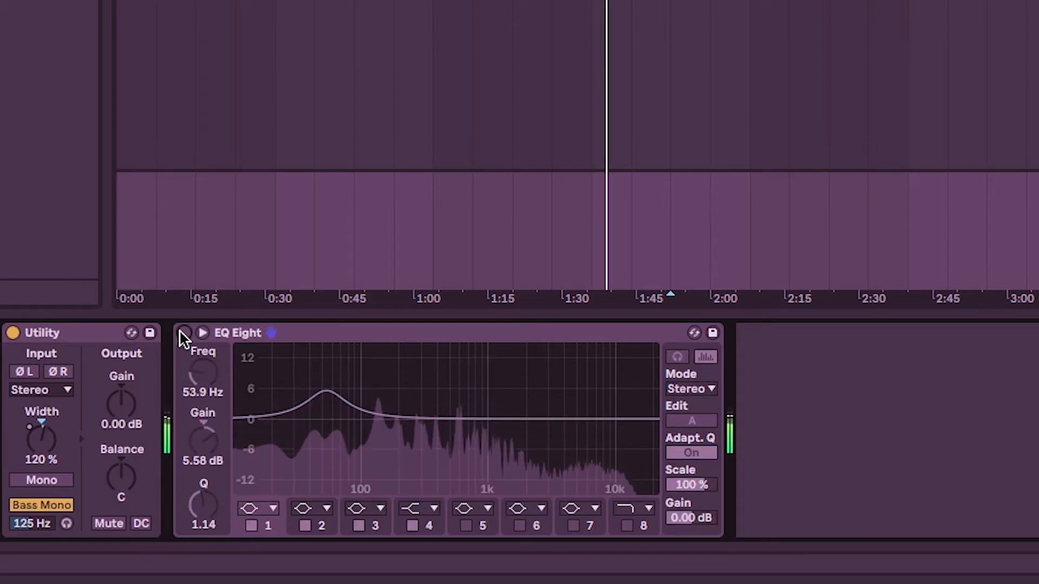
left_click(183, 333)
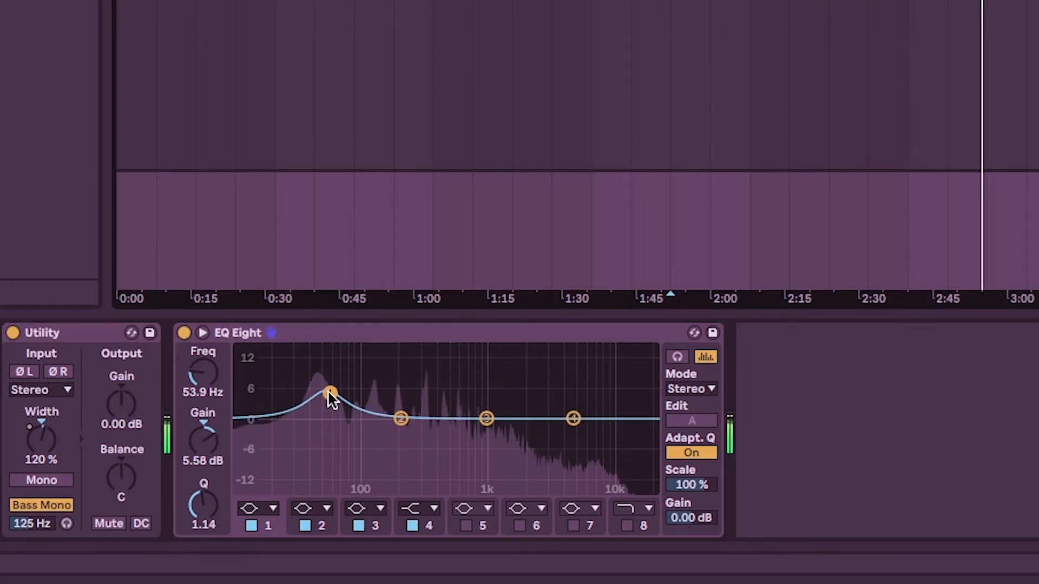
mouse_move(329, 392)
left_mouse_down()
mouse_move(316, 382)
mouse_move(307, 391)
mouse_move(324, 386)
mouse_move(313, 366)
mouse_move(310, 394)
mouse_move(327, 394)
left_mouse_up()
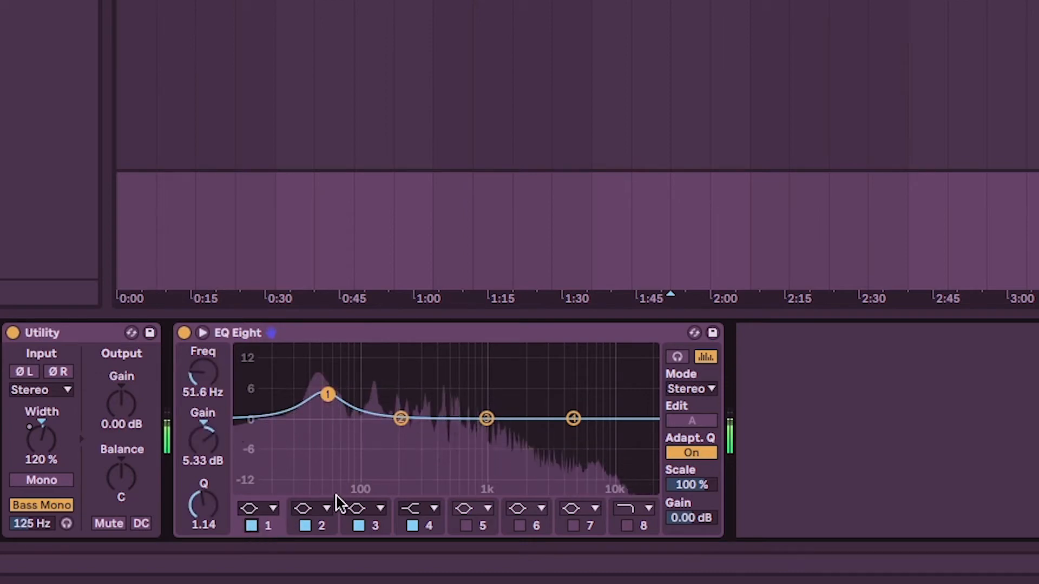
left_click_drag(327, 394, 324, 397)
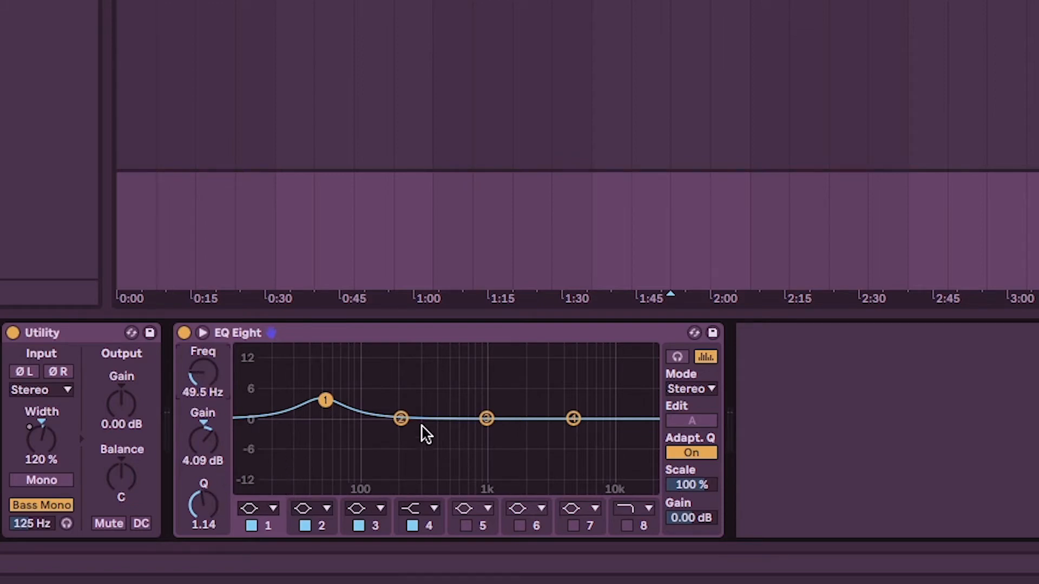
Try EQ Eight's band 2 as a -4.83 dB cut at 352 Hz and as a 7.31 dB boost at 359 Hz.
left_click(401, 418)
left_click_drag(401, 418, 429, 439)
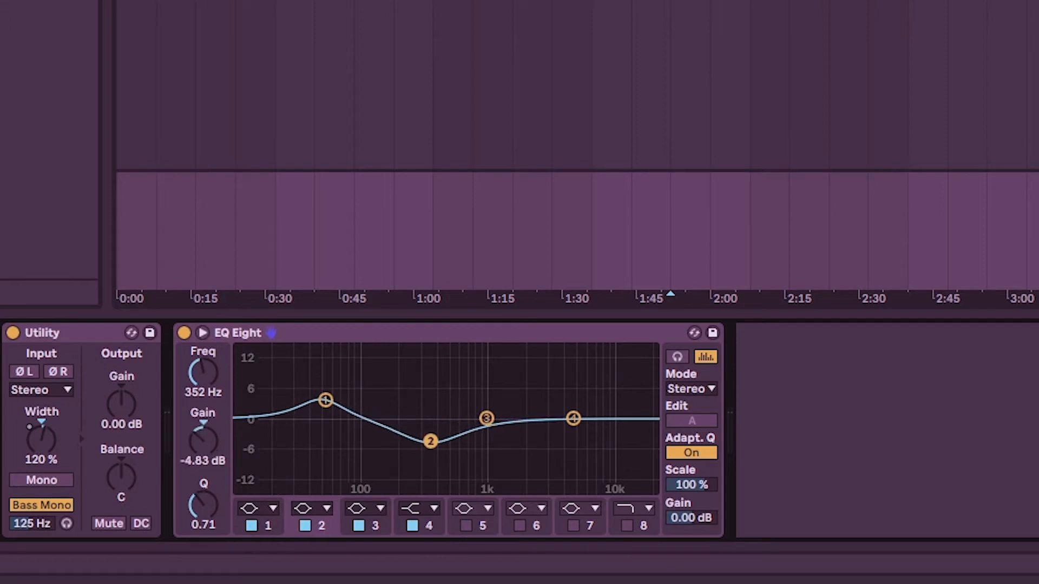
left_click_drag(435, 433, 434, 384)
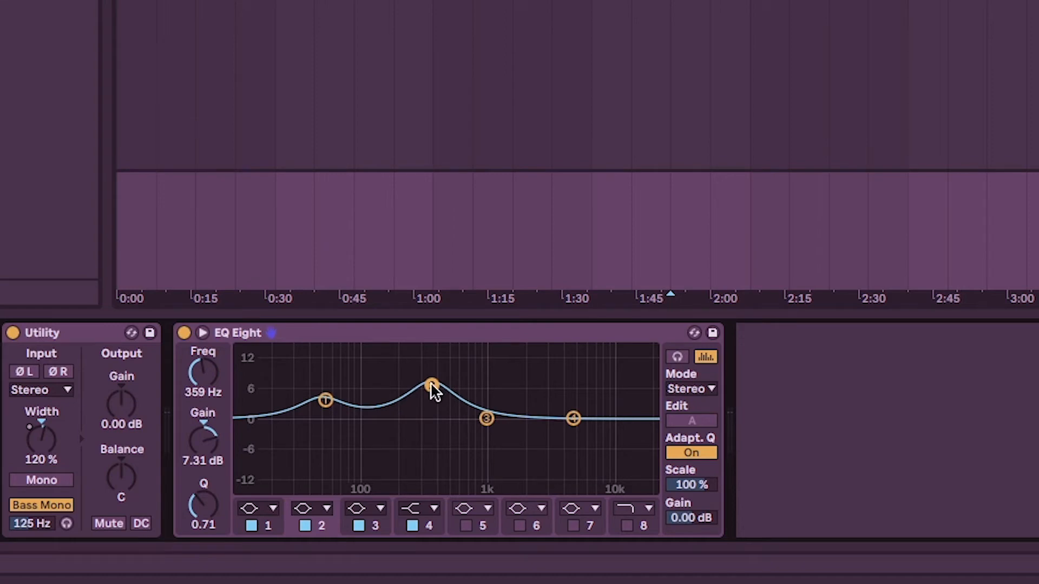
left_click_drag(430, 388, 428, 390)
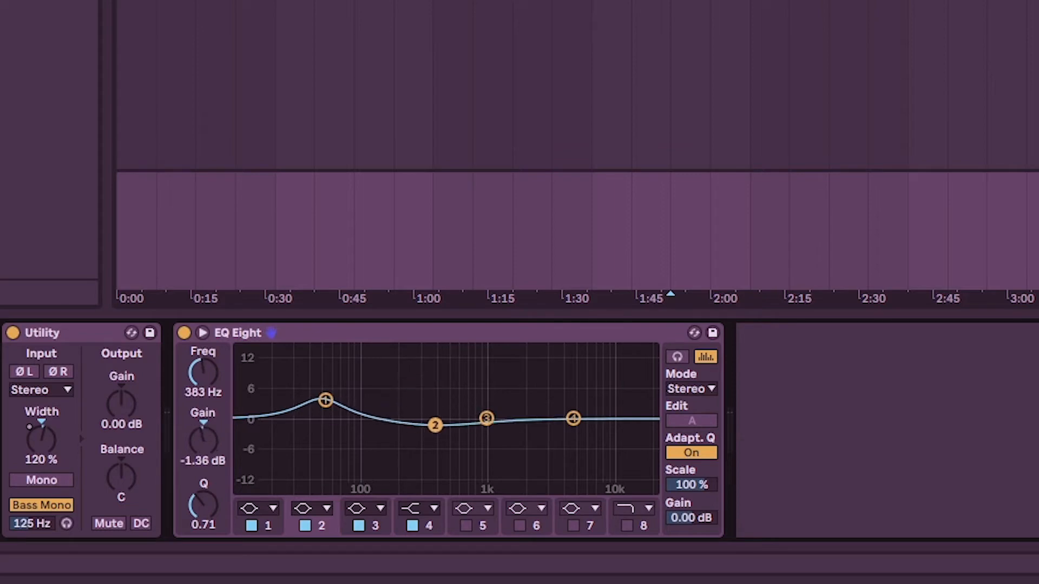
Play the track and shape EQ Eight's band 2 into a -5.33 dB cut at 352 Hz with a Q of 1.65.
key("space")
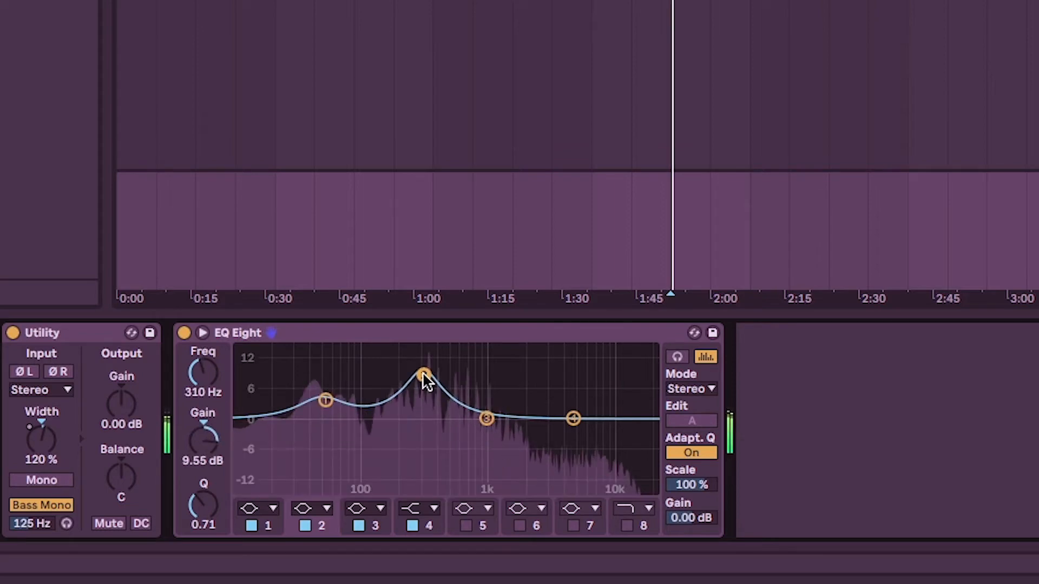
left_click_drag(426, 379, 431, 435)
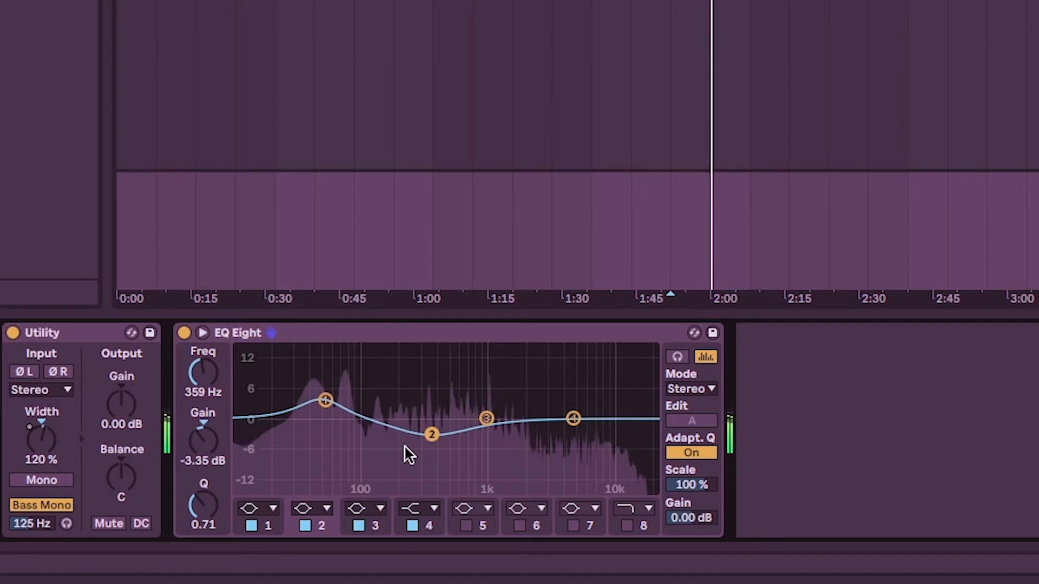
left_click_drag(196, 517, 196, 473)
left_click_drag(428, 435, 431, 444)
left_click_drag(195, 506, 195, 519)
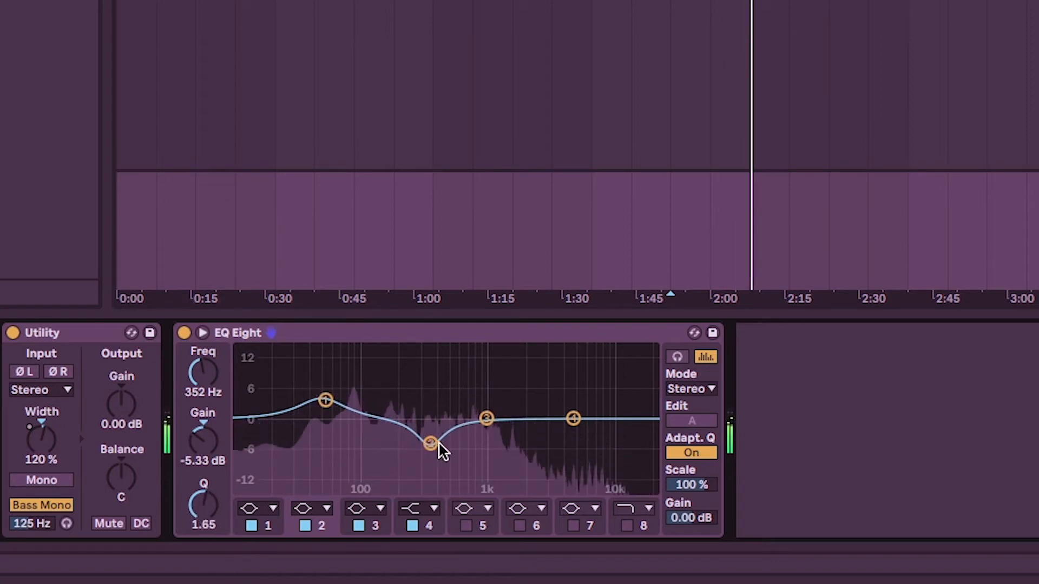
Replay the track from about 1:50 and reshape EQ Eight's band 2 to -4.59 dB at 297 Hz with a Q of 1.46.
left_click(676, 2)
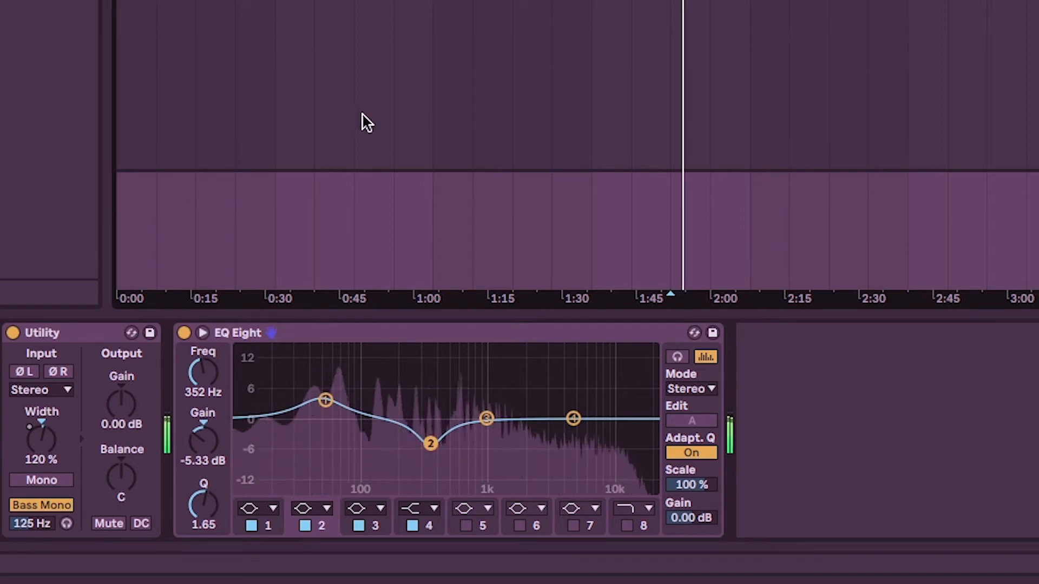
left_click_drag(429, 444, 421, 439)
mouse_move(203, 506)
left_mouse_down()
mouse_move(203, 526)
mouse_move(204, 509)
left_mouse_up()
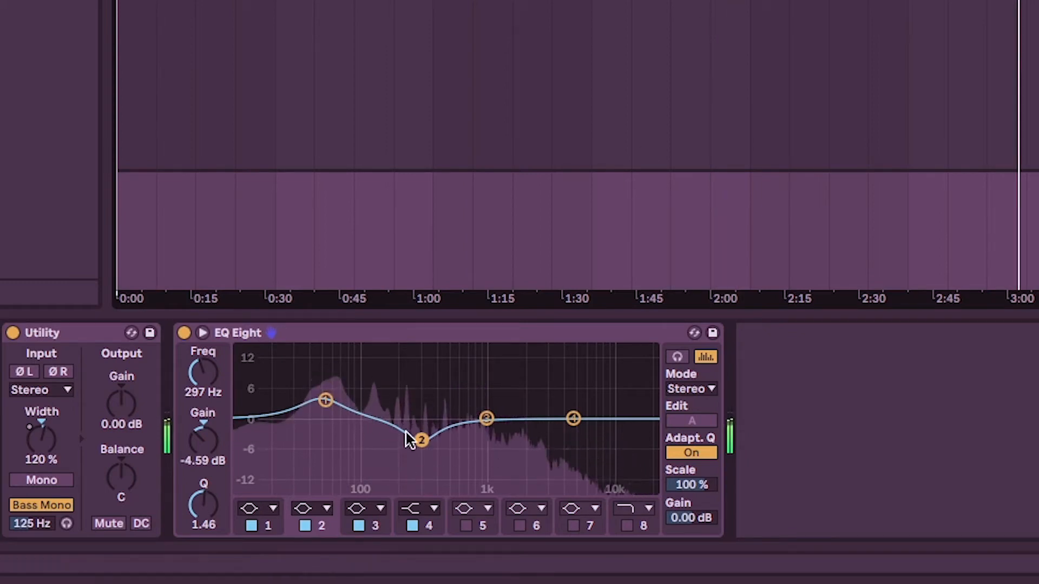
Compare the sound with band 2 off and on, and refine its cut to -5.08 dB at 297 Hz.
left_click(305, 526)
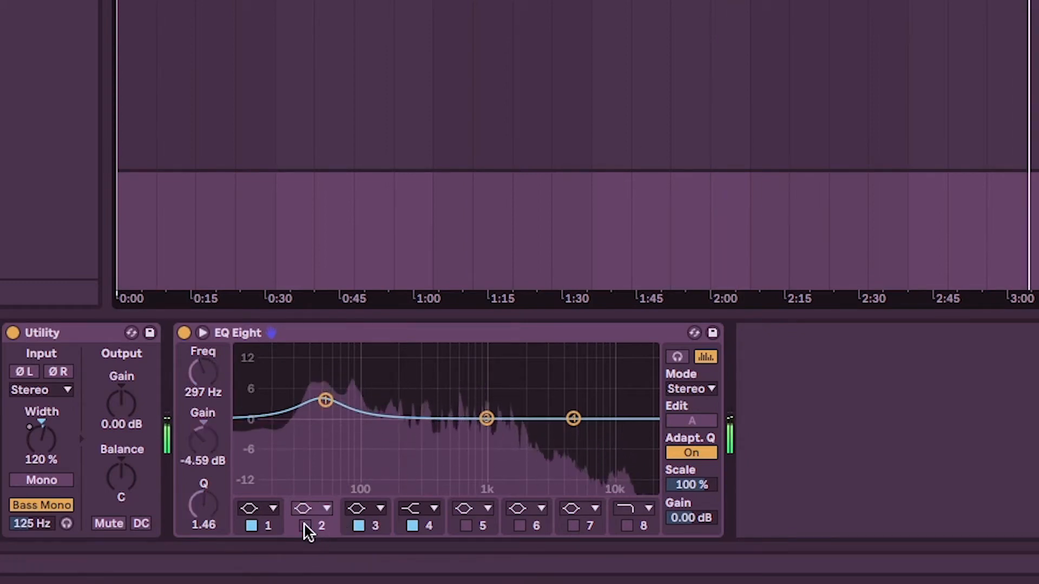
left_click(305, 526)
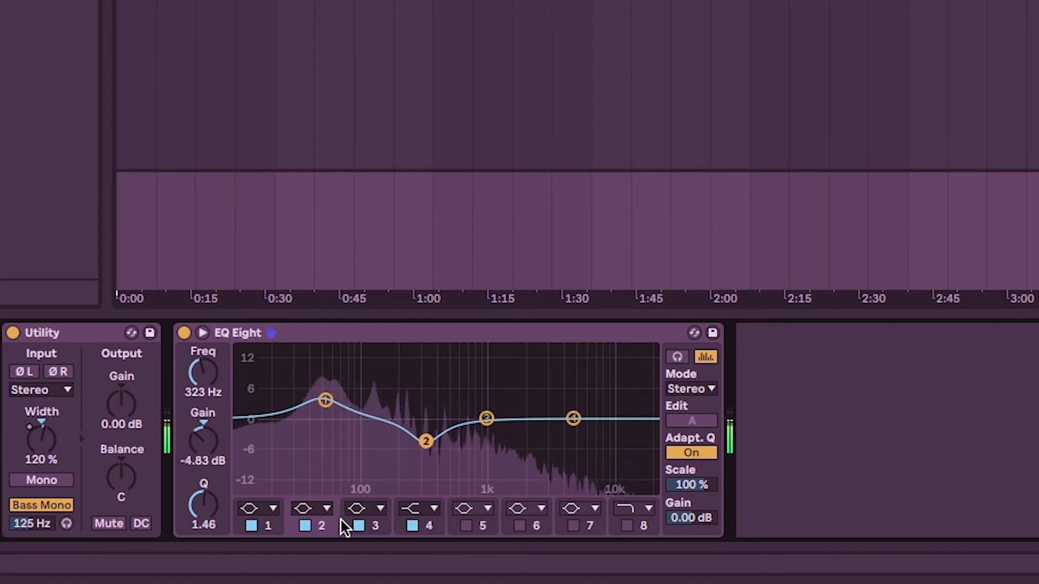
left_click(359, 526)
left_click(306, 525)
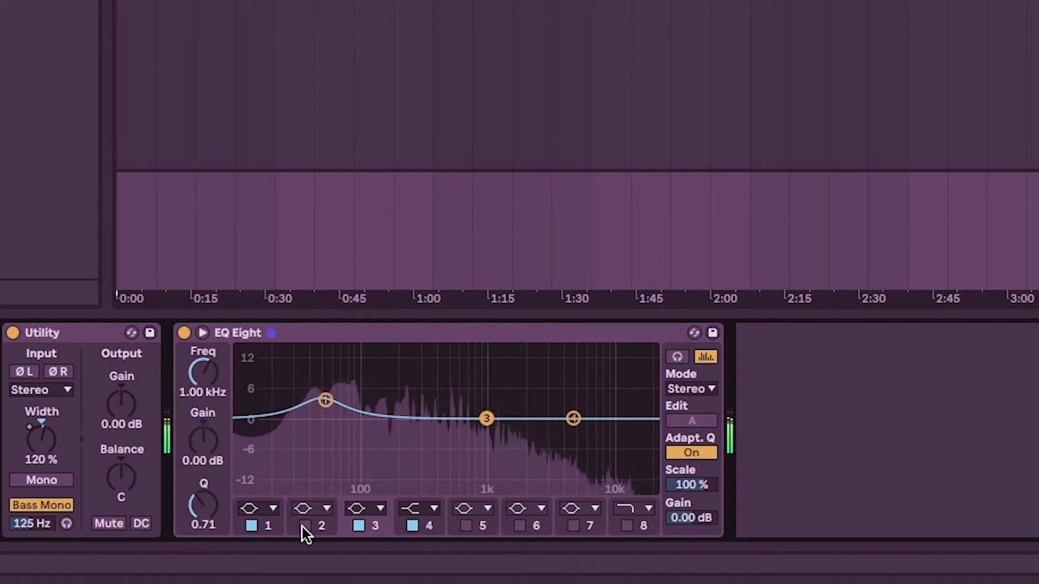
left_click(305, 526)
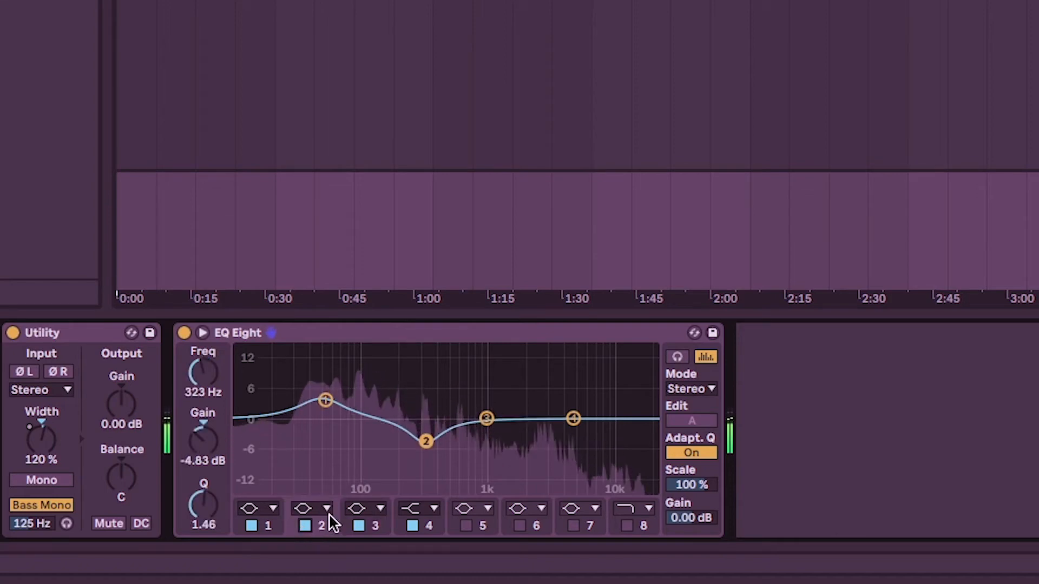
left_click_drag(426, 442, 421, 441)
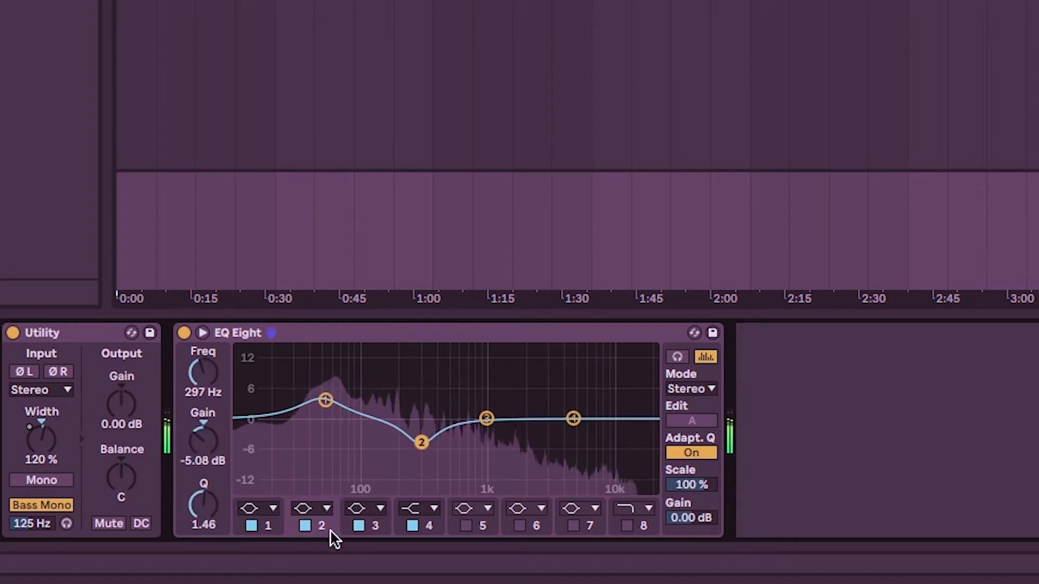
Listen to the track with band 2 alternately disabled and enabled, leave the band enabled, and stop playback.
left_click(359, 526)
left_click(304, 526)
left_click(301, 527)
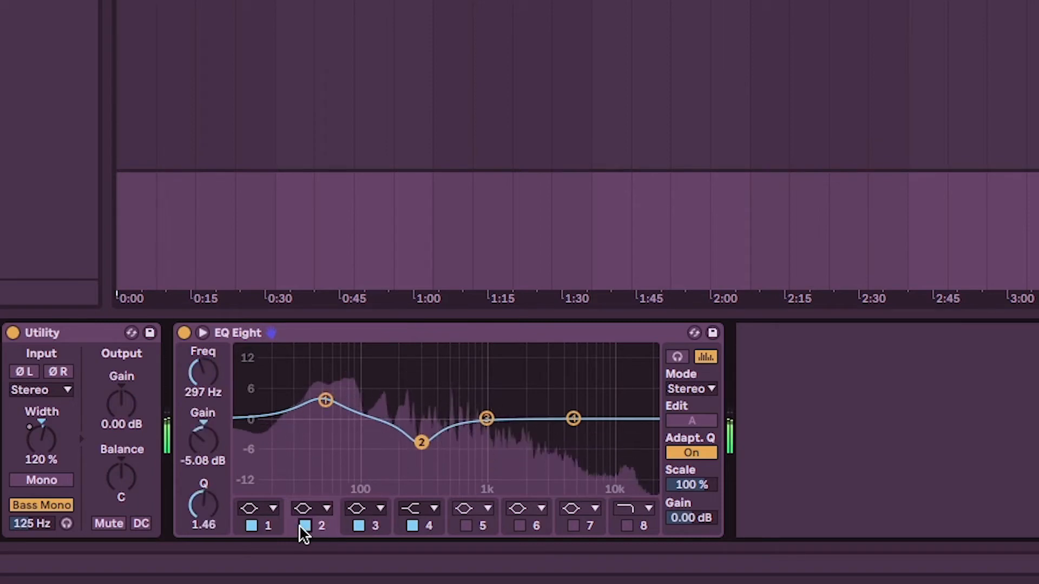
left_click(300, 527)
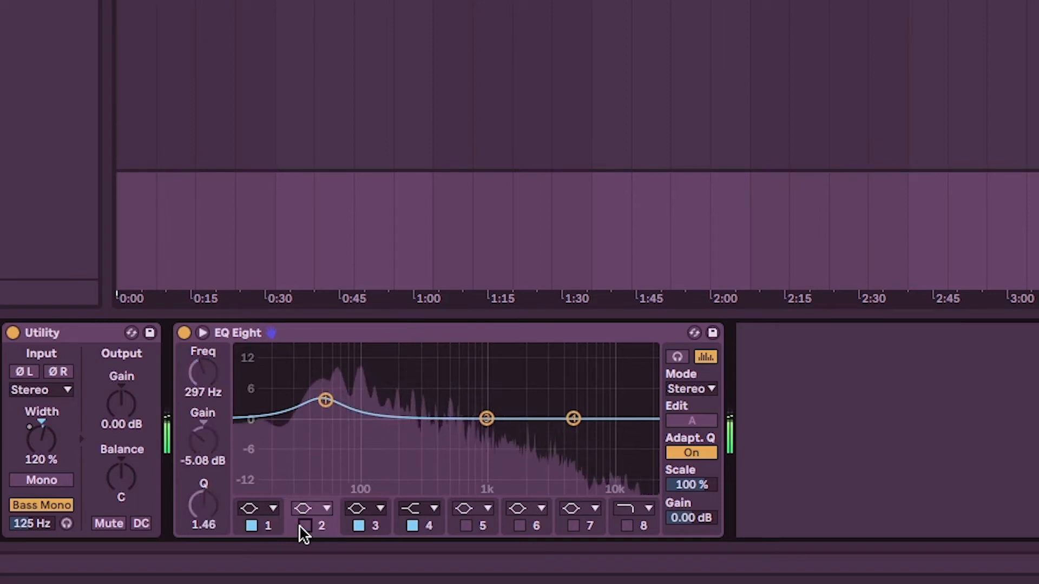
left_click(300, 526)
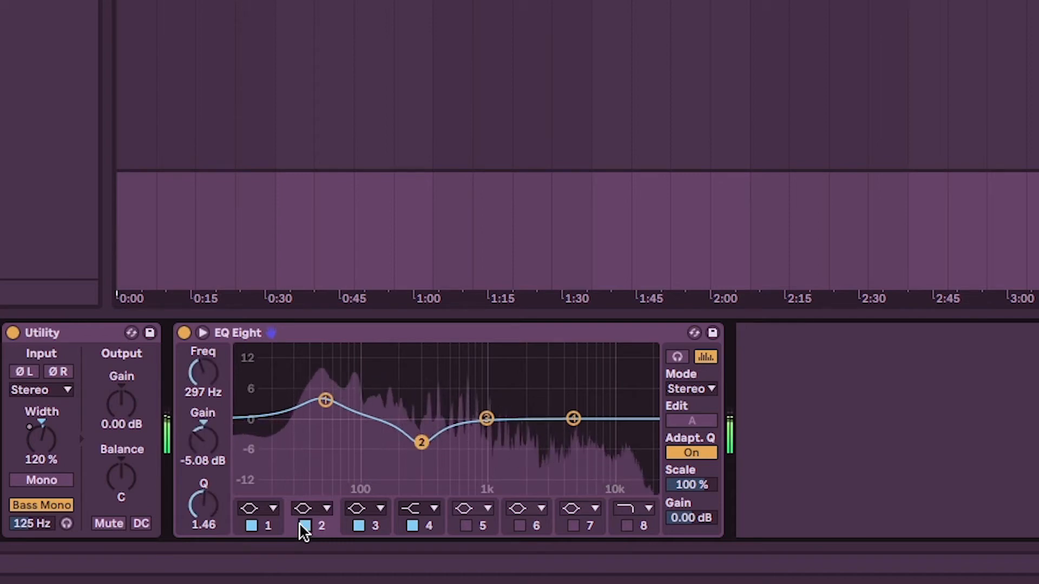
left_click(301, 526)
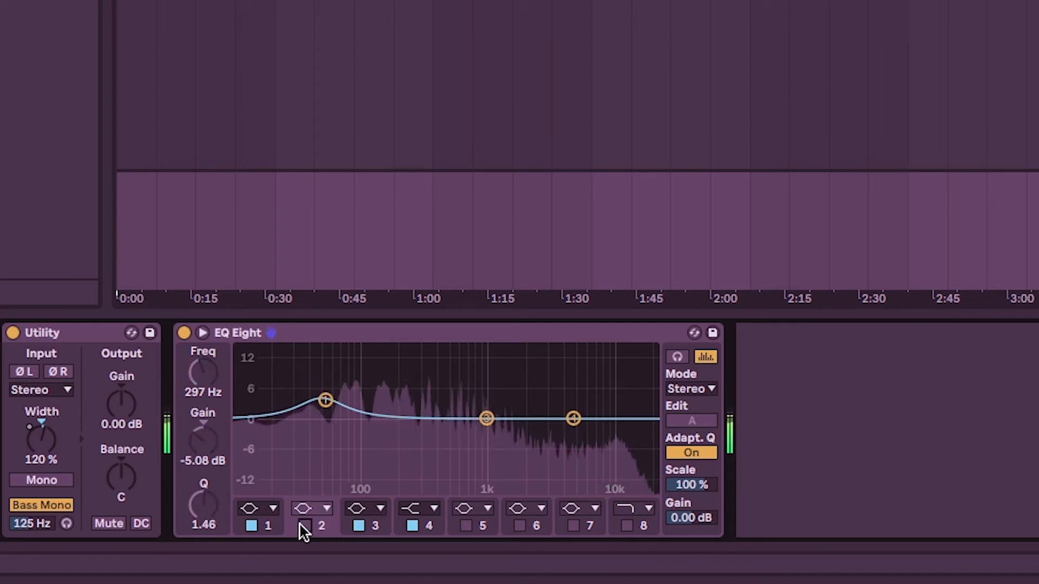
left_click(301, 526)
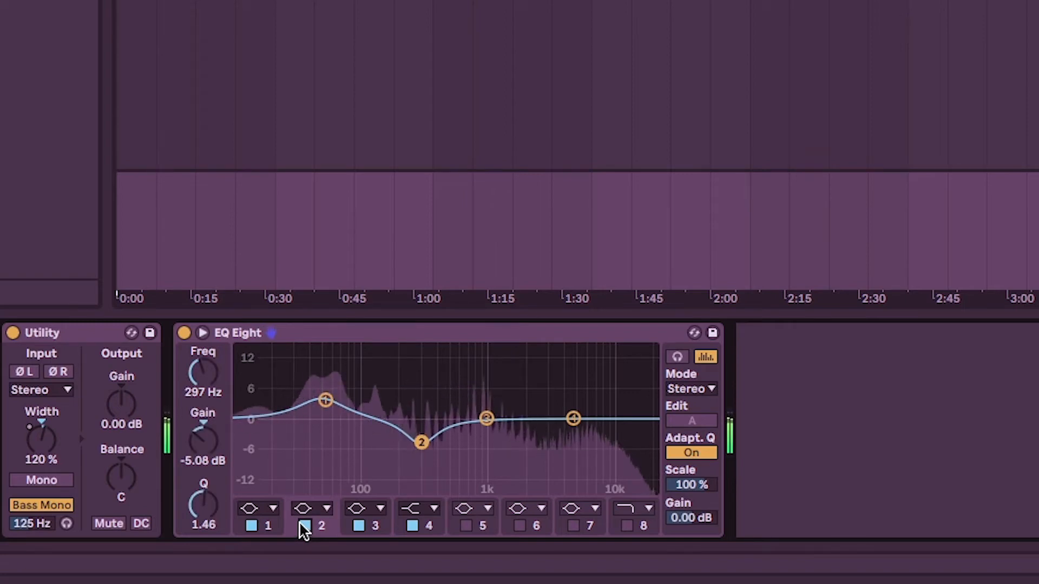
key("space")
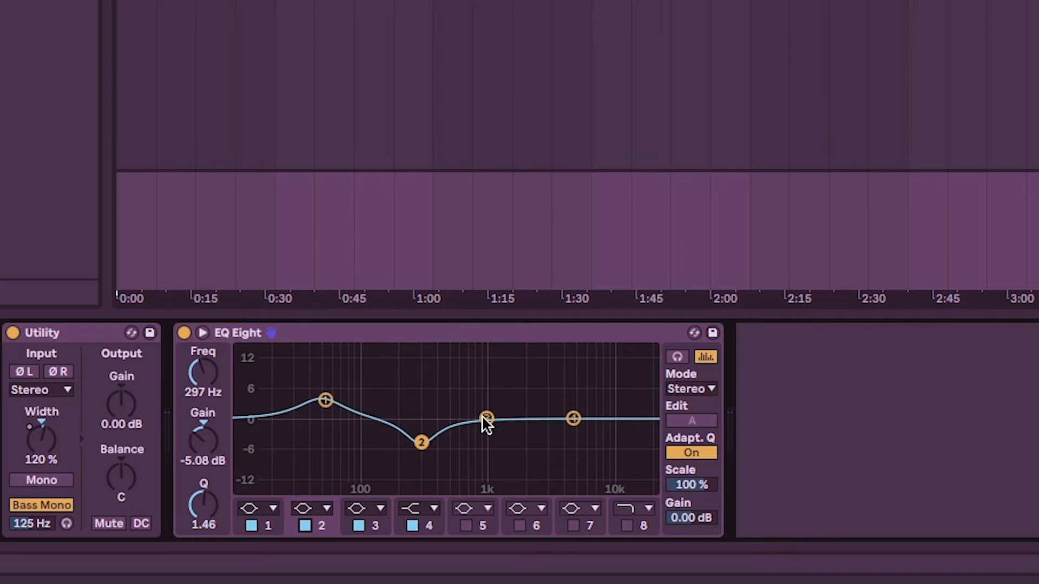
Shape EQ Eight's band 3 into a 3.10 dB boost at 2.30 kHz with a Q of 1.40 and play the track.
left_click_drag(486, 420, 512, 406)
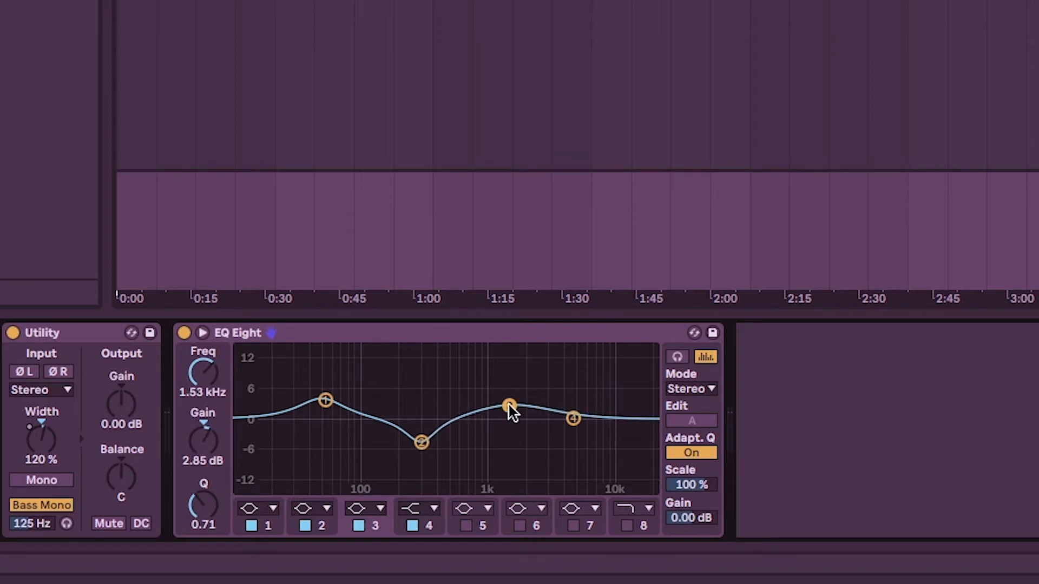
mouse_move(203, 506)
left_mouse_down()
mouse_move(204, 487)
mouse_move(190, 508)
left_mouse_up()
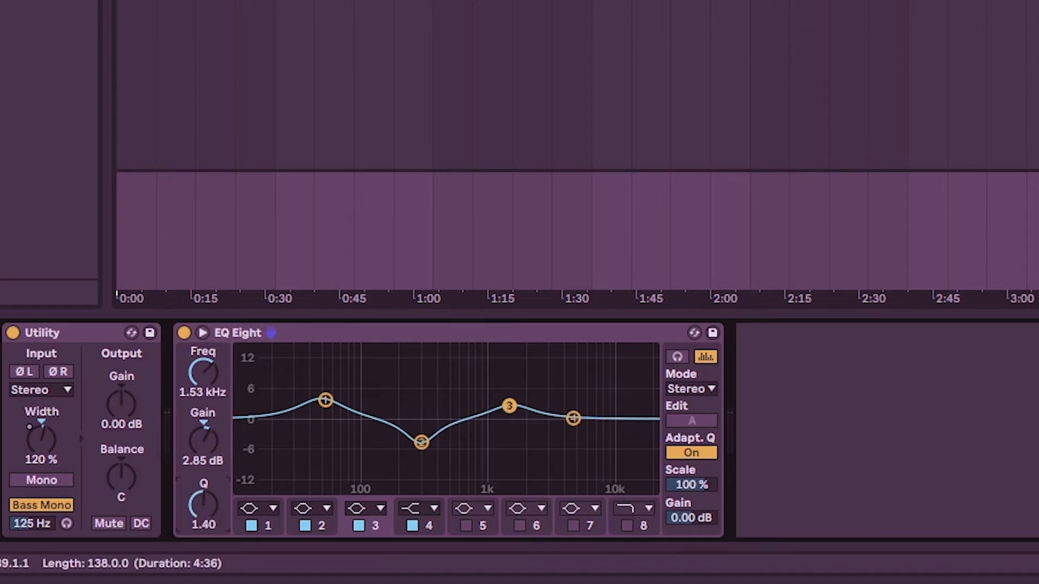
key("space")
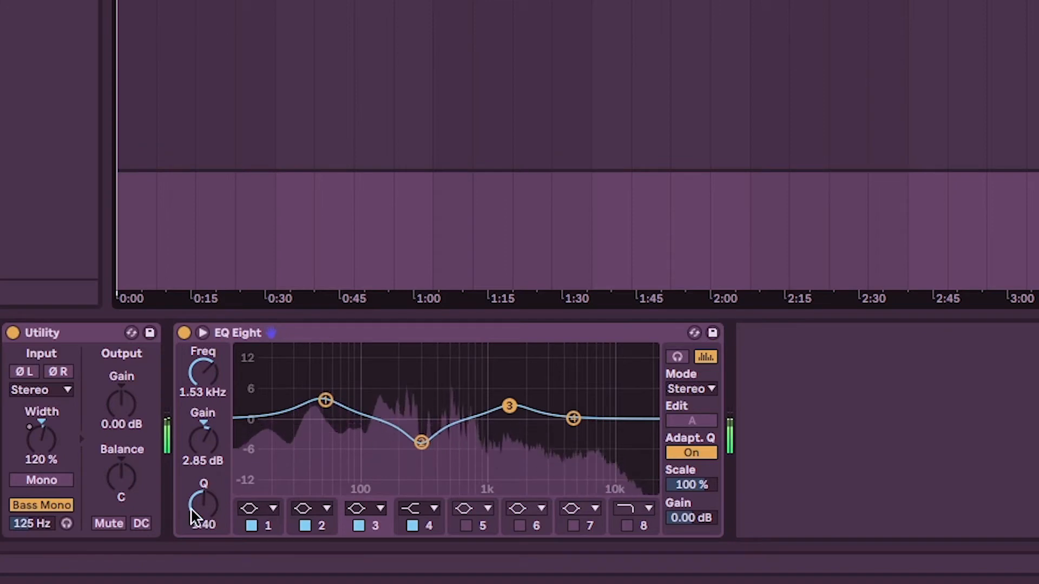
mouse_move(512, 407)
left_mouse_down()
mouse_move(503, 365)
mouse_move(531, 367)
mouse_move(504, 374)
mouse_move(518, 413)
mouse_move(530, 398)
mouse_move(524, 406)
mouse_move(550, 404)
mouse_move(531, 405)
left_mouse_up()
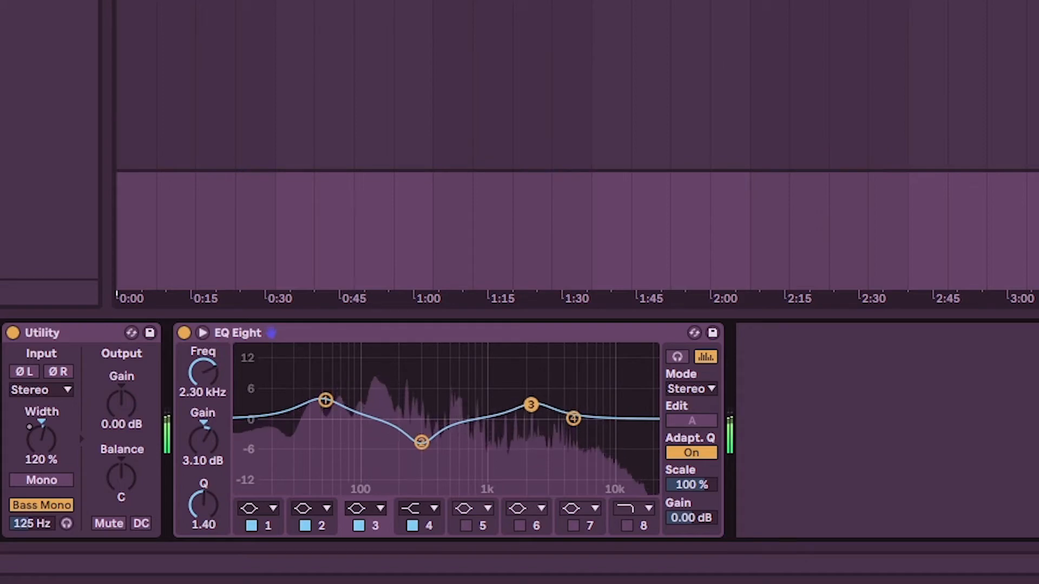
Set EQ Eight's band 4 high shelf to 4.59 dB at 10.7 kHz during playback and compare EQ Eight bypassed and active.
left_click_drag(530, 405, 609, 398)
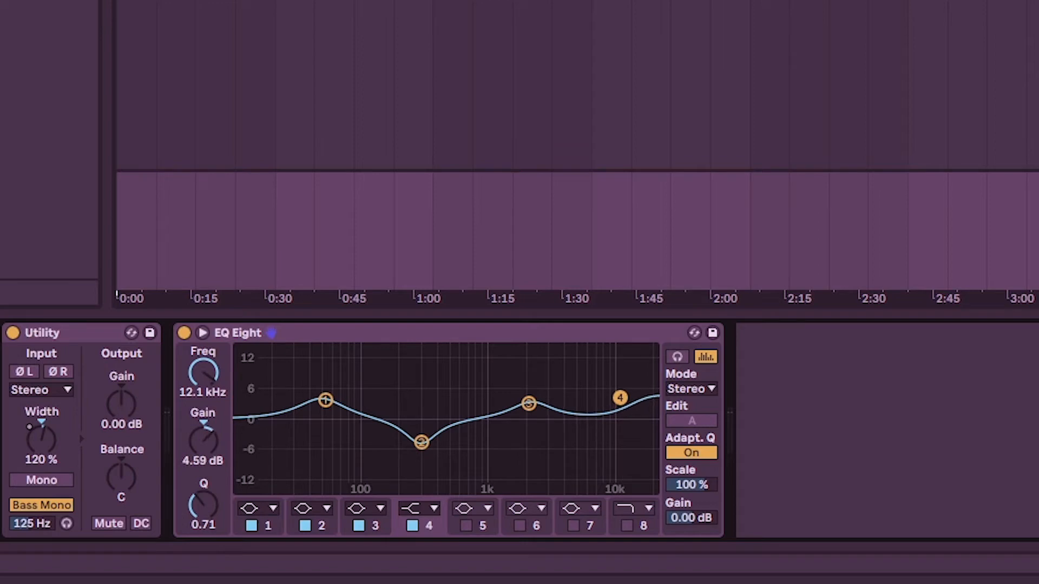
key("space")
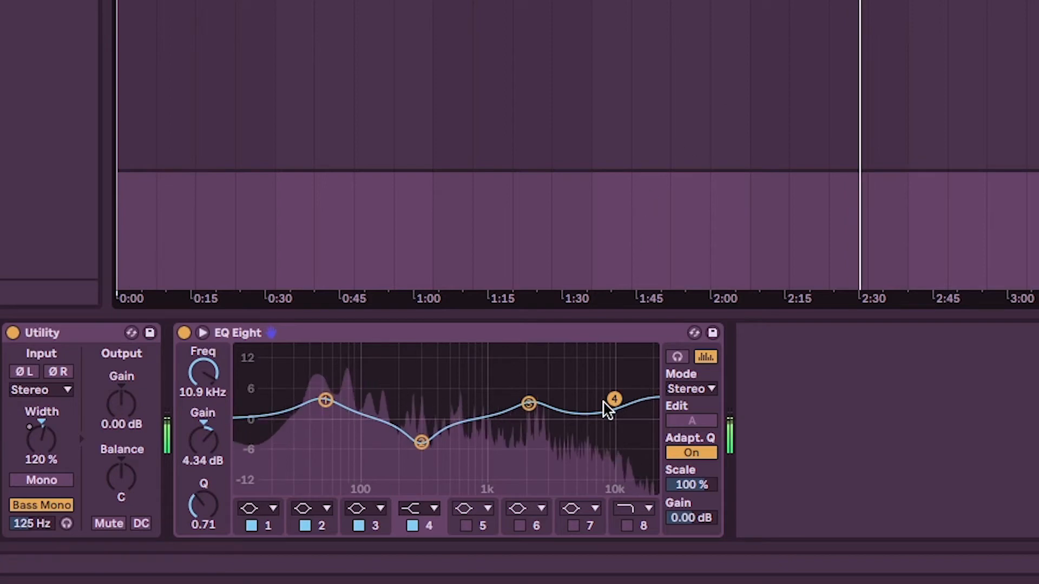
mouse_move(615, 398)
left_mouse_down()
mouse_move(598, 387)
mouse_move(613, 397)
left_mouse_up()
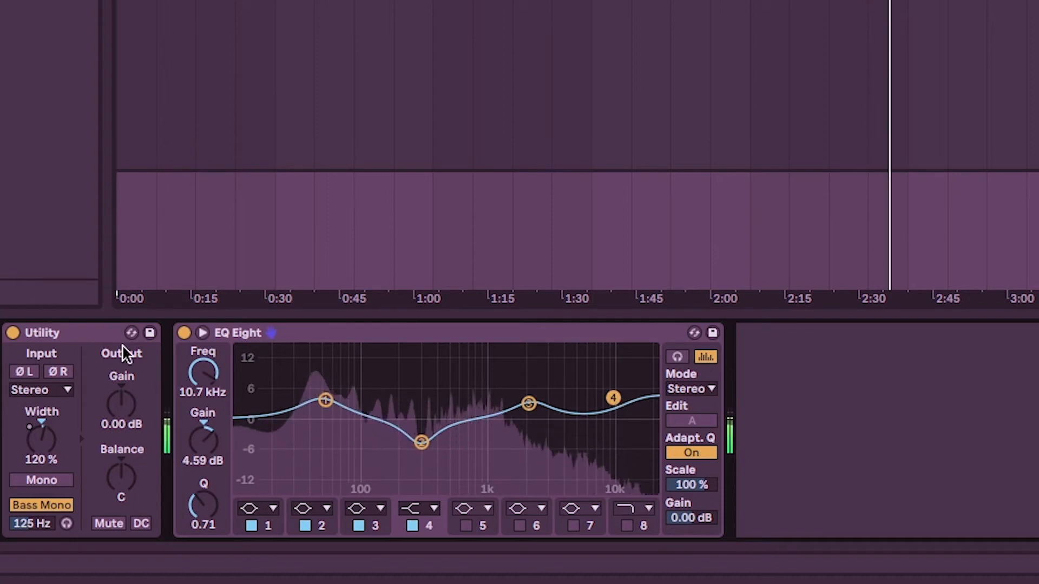
left_click(183, 331)
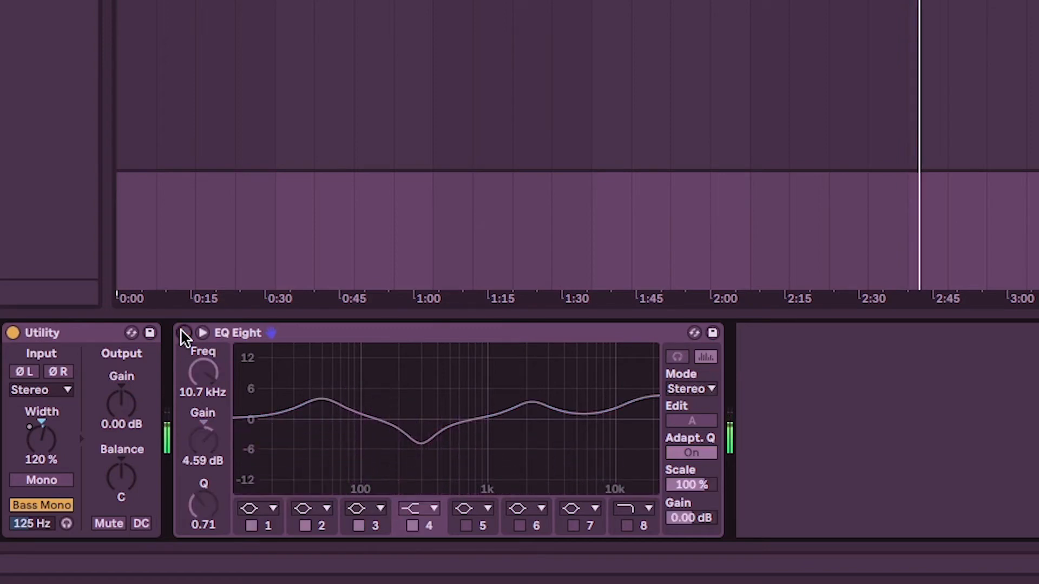
left_click(183, 333)
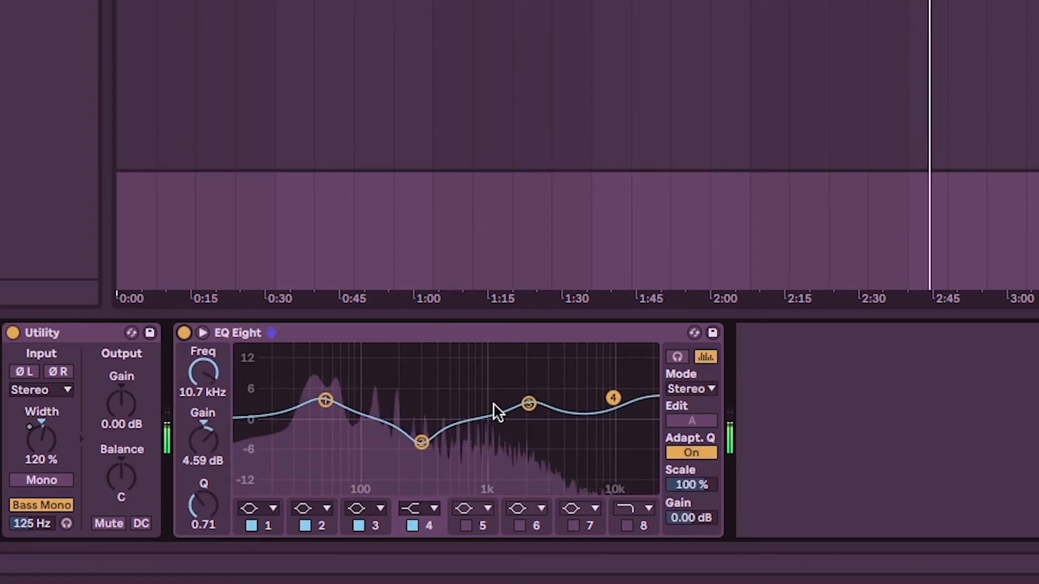
Narrow band 3 to a Q of 2.11, raise band 1 to 4.83 dB at 52.7 Hz, and compare against the bypassed EQ Eight.
left_click(528, 403)
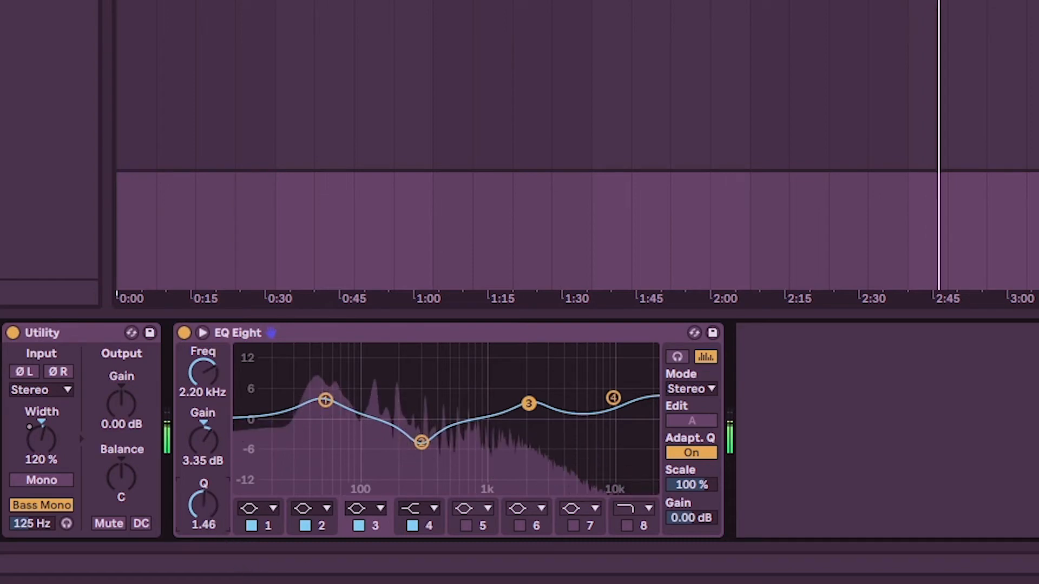
mouse_move(204, 502)
left_mouse_down()
mouse_move(205, 511)
mouse_move(204, 481)
left_mouse_up()
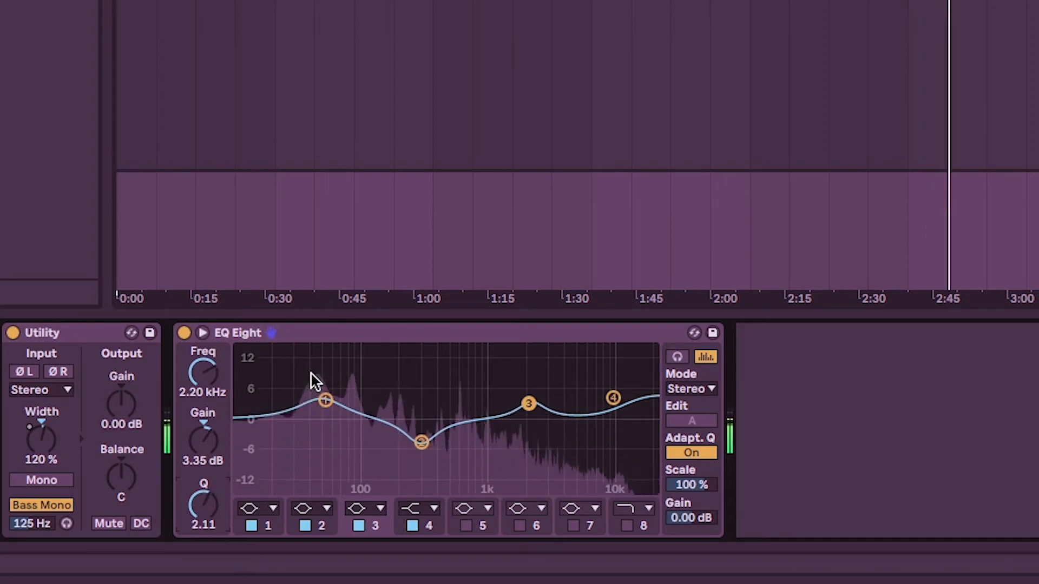
left_click_drag(325, 401, 328, 397)
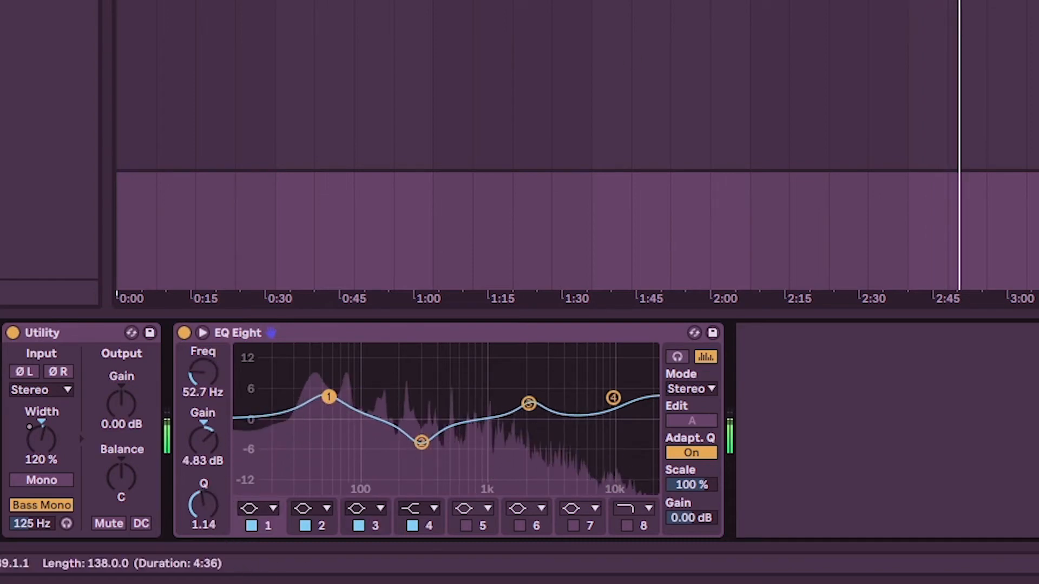
left_click(183, 333)
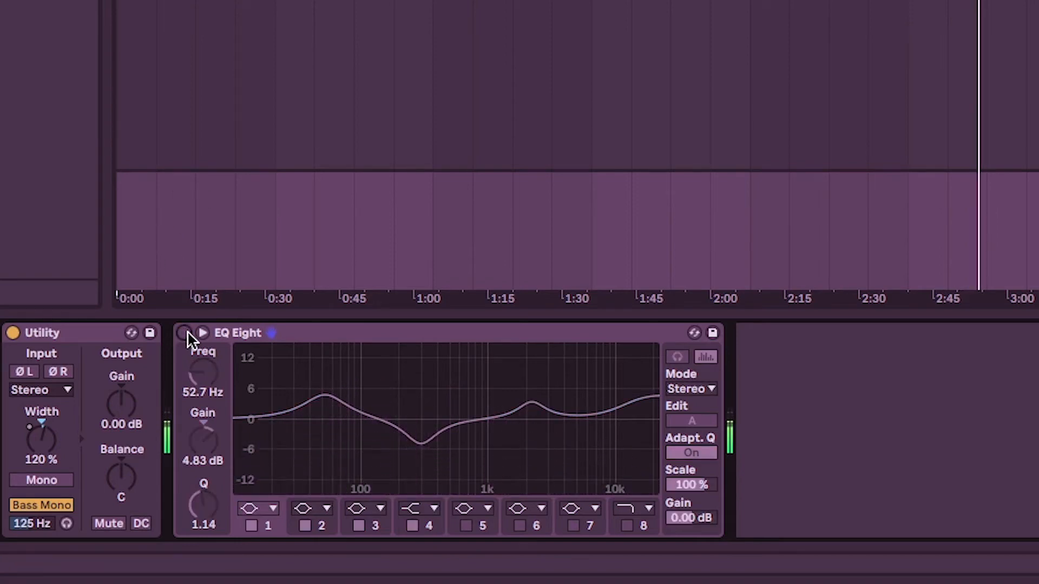
left_click(184, 333)
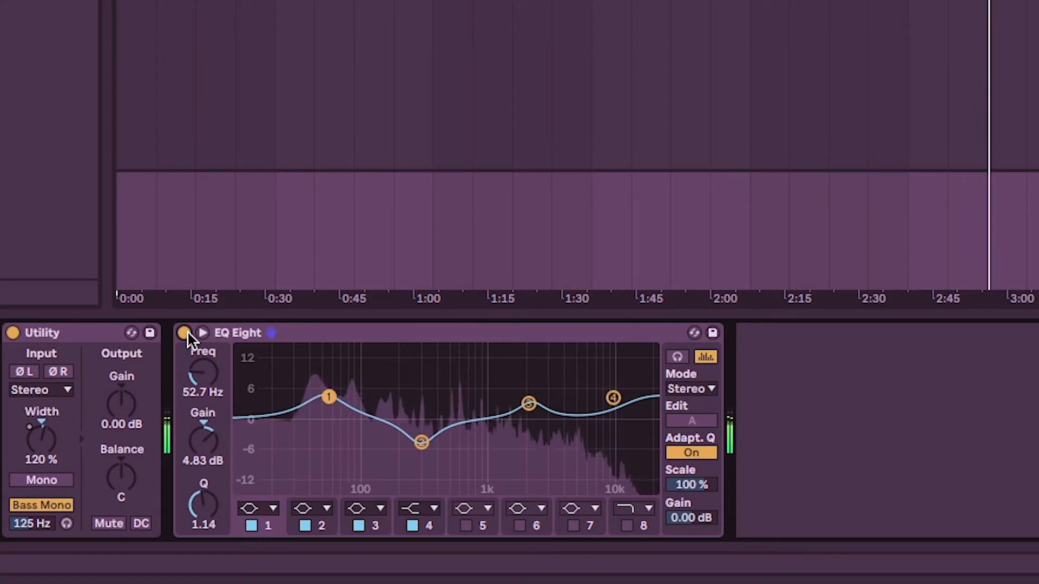
Try band 4's high shelf at 3.60 dB and compare the sound with EQ Eight bypassed and active.
left_click(613, 398)
left_click_drag(613, 397, 613, 402)
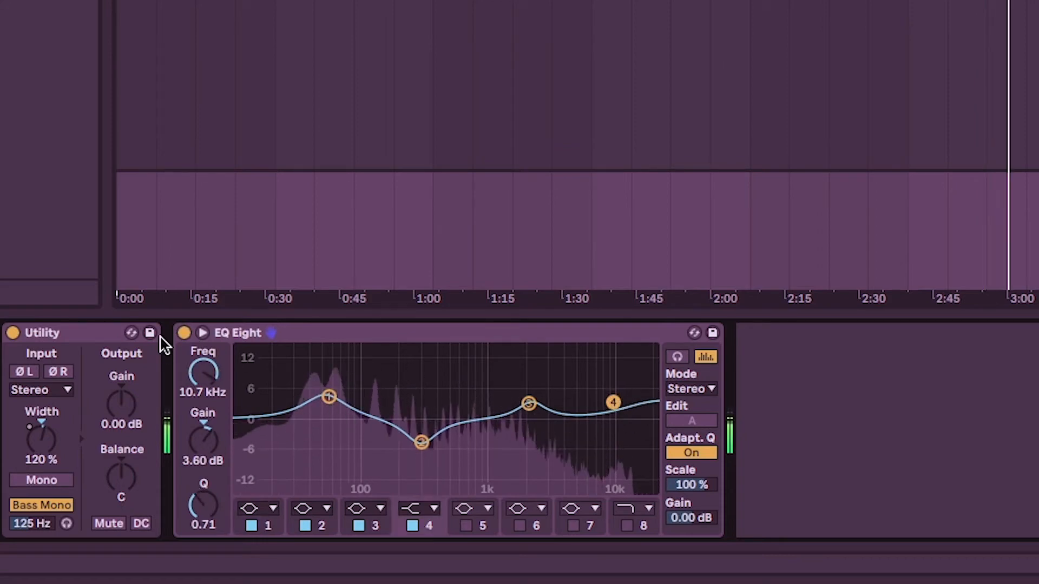
left_click(184, 333)
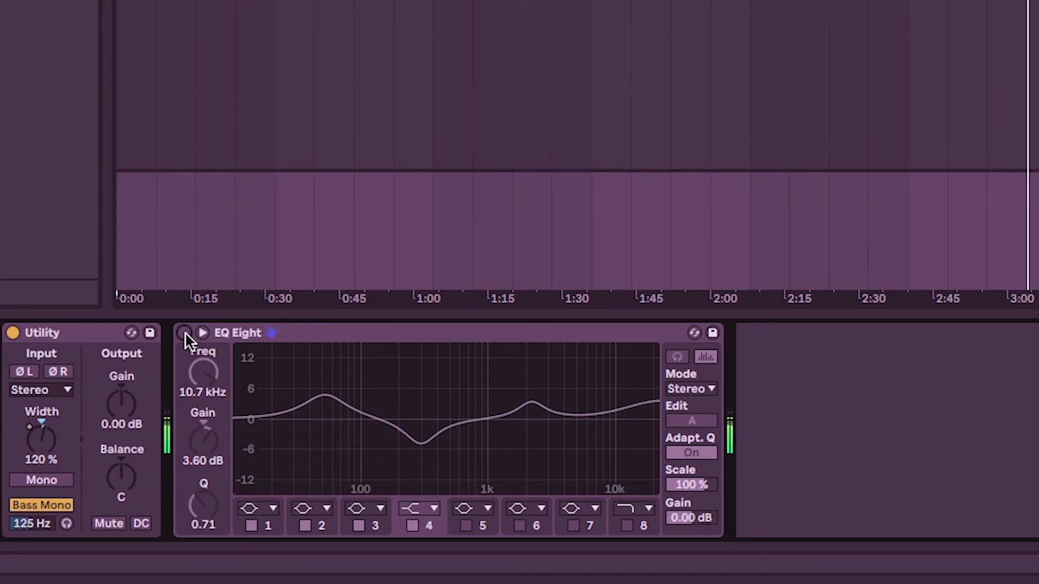
left_click(184, 332)
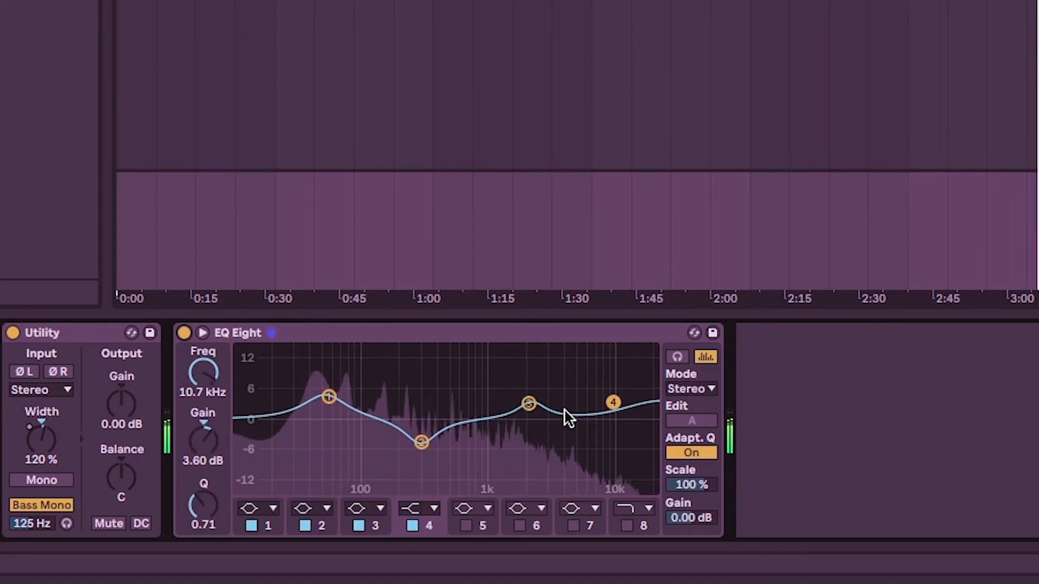
Rebalance band 3 to 3.10 dB at 2.06 kHz and band 4 to 4.59 dB at 9.38 kHz, checking the sound against the bypassed EQ Eight.
left_click_drag(613, 402, 608, 395)
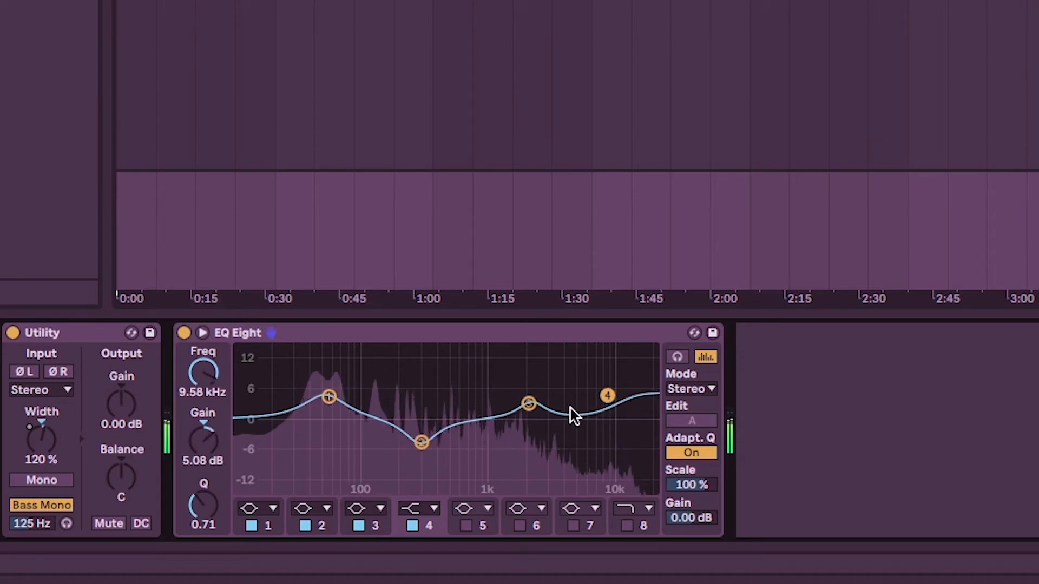
left_click_drag(529, 407, 527, 396)
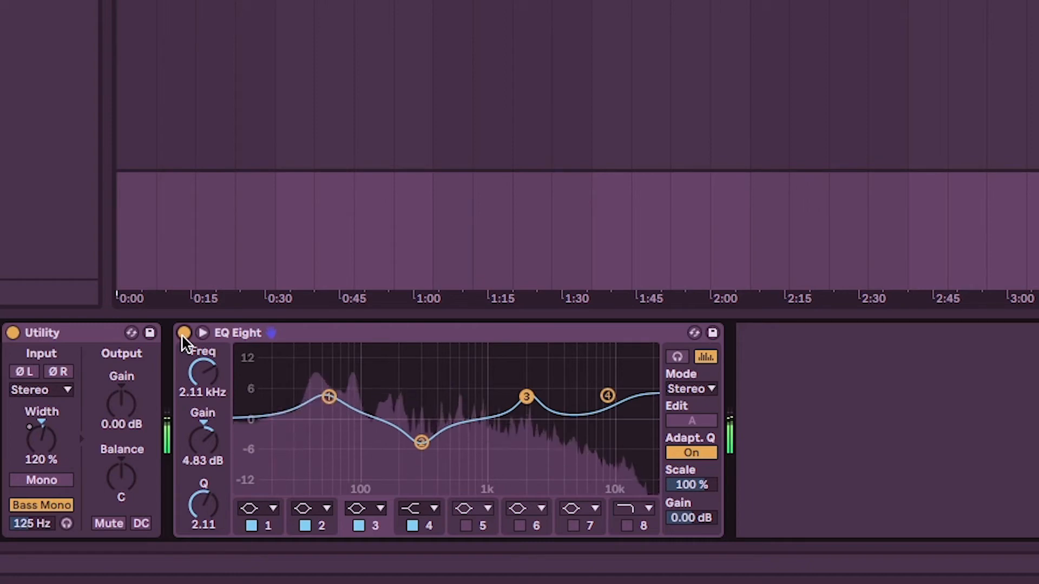
left_click(184, 333)
left_click(183, 333)
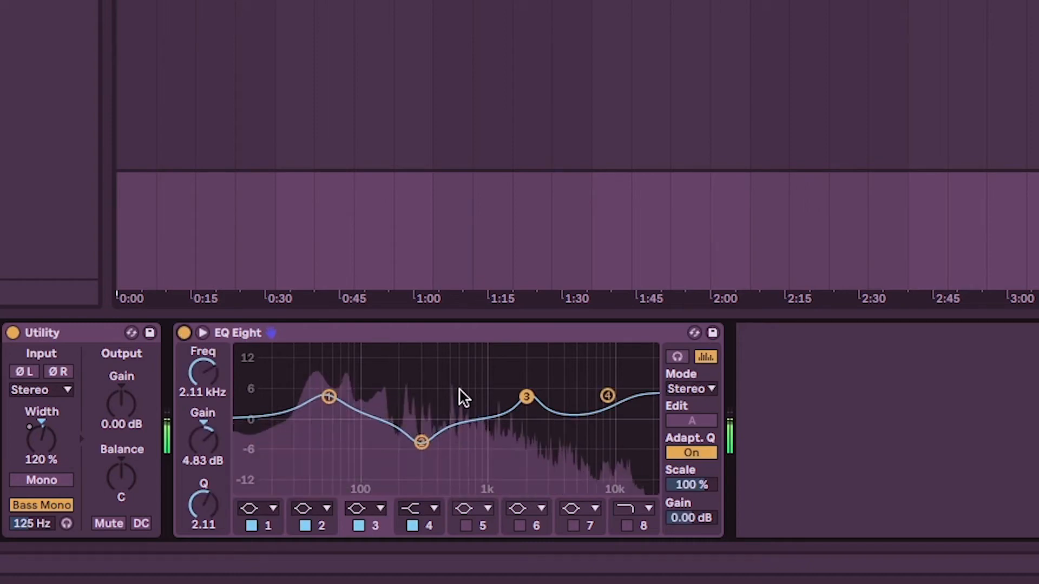
left_click_drag(528, 395, 525, 403)
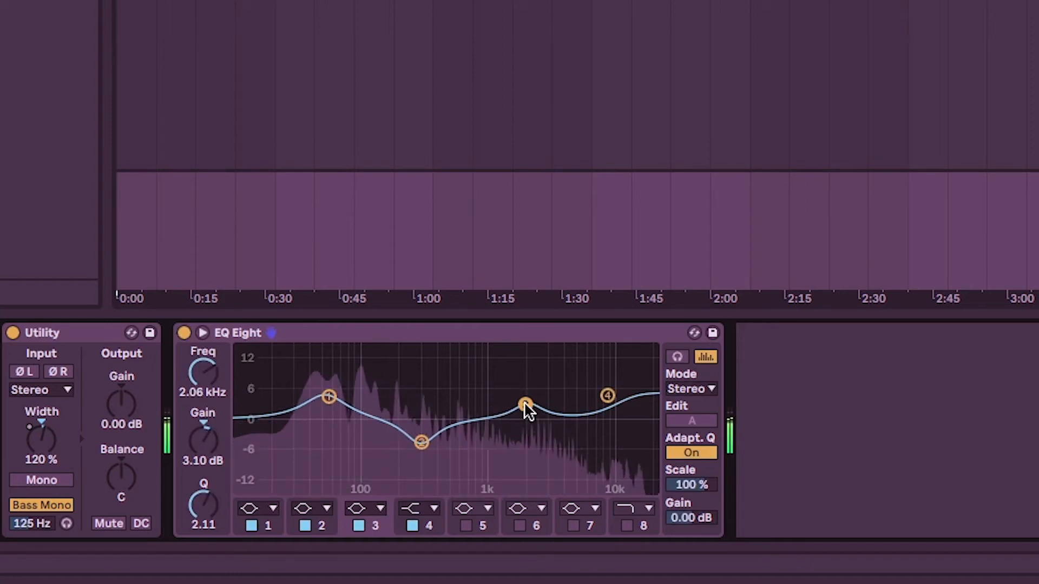
left_click_drag(607, 395, 606, 398)
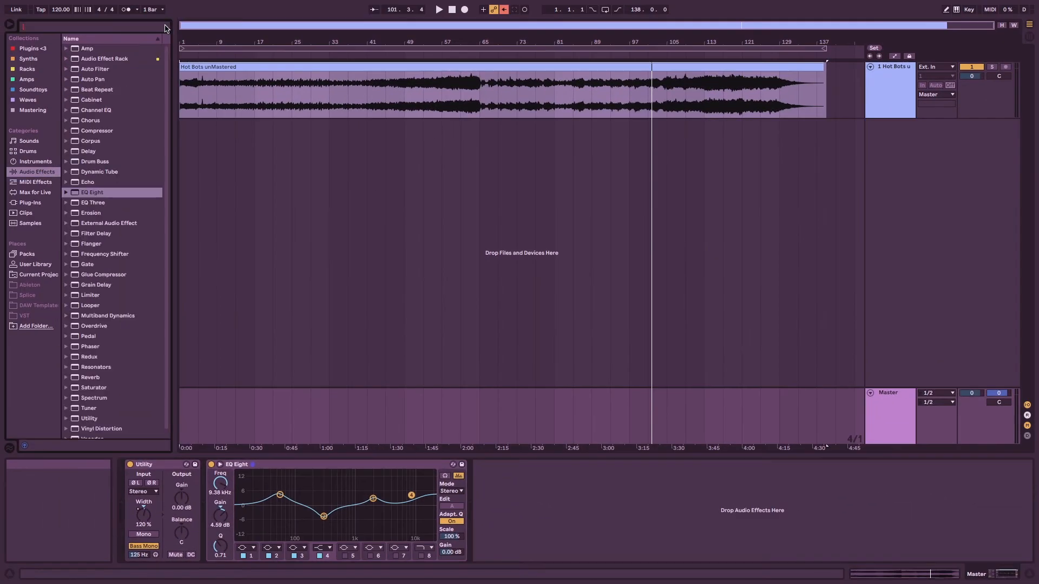
Add a Glue Compressor after EQ Eight and try its threshold at -13.7 dB and -2.86 dB.
type("glue")
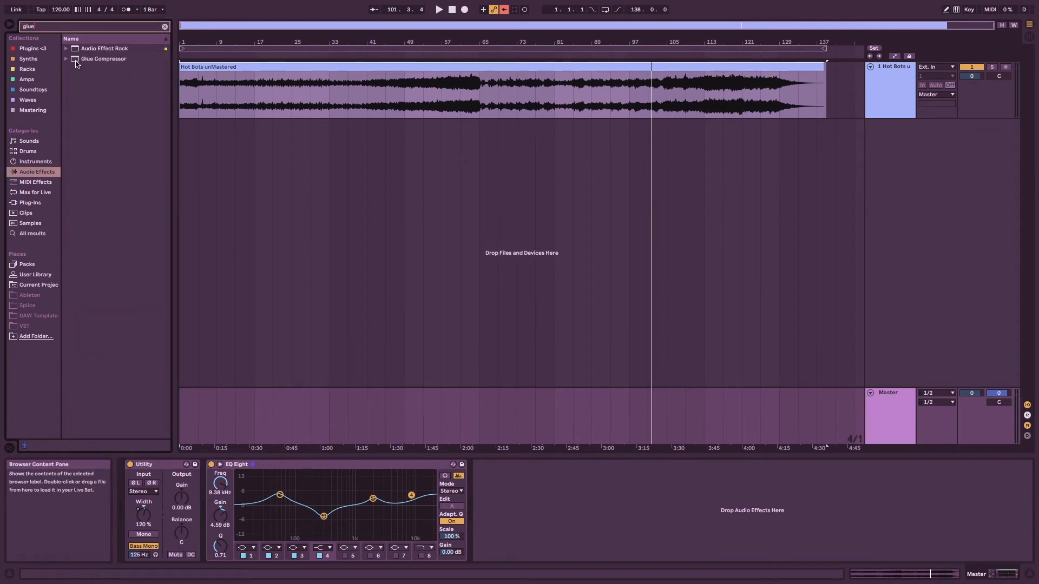
left_click_drag(76, 61, 550, 523)
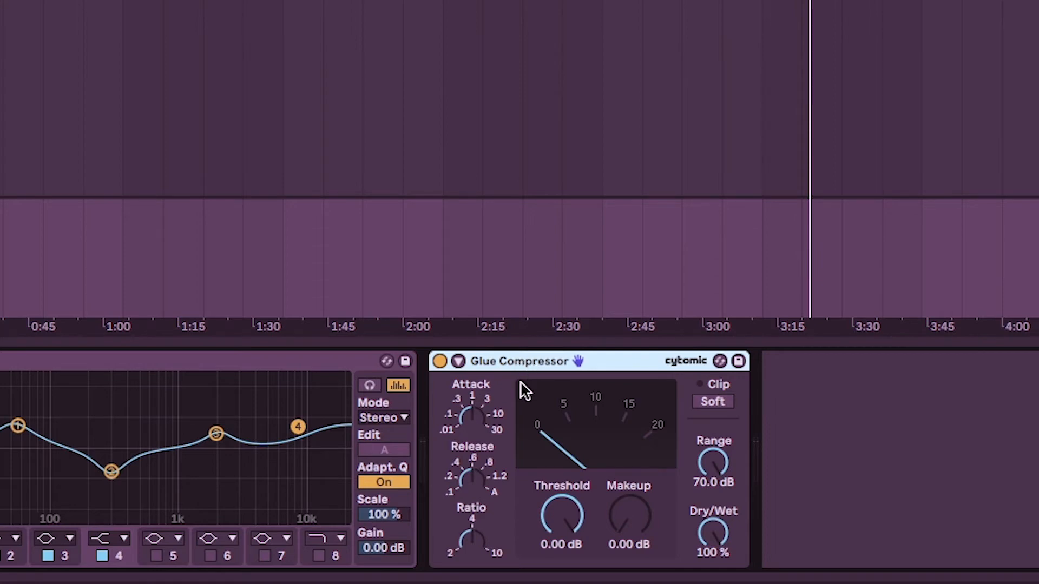
left_click_drag(572, 514, 572, 563)
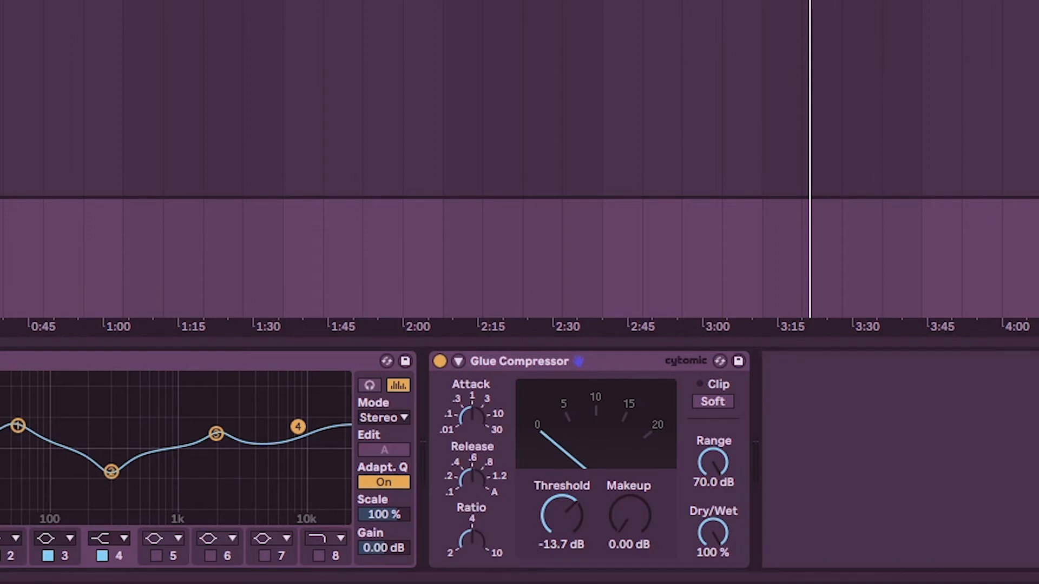
left_click_drag(566, 518, 566, 480)
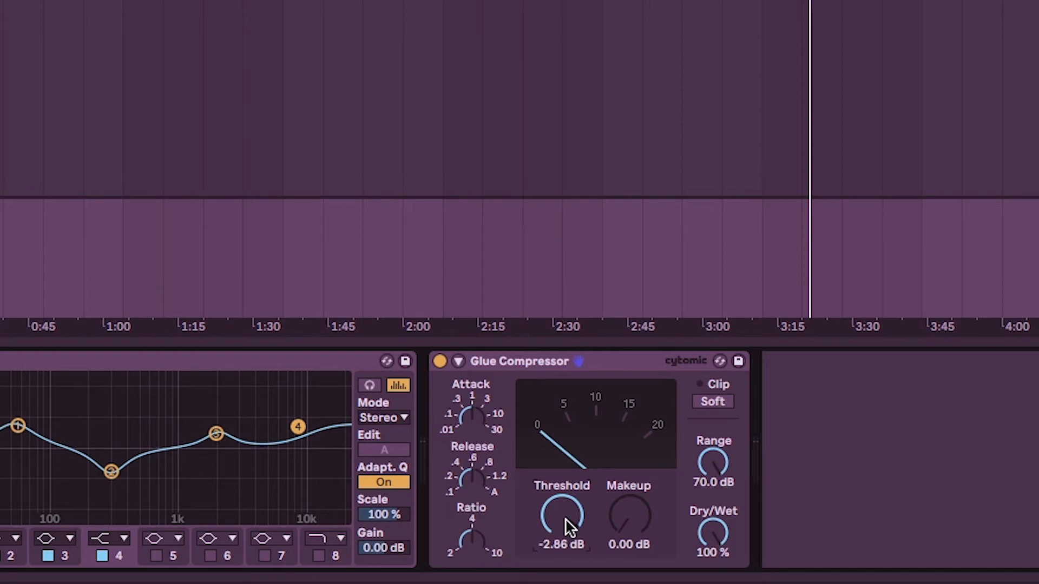
Audition the Glue Compressor's threshold during playback, trying -30.5 dB and settling on -14.9 dB.
mouse_move(575, 519)
left_mouse_down()
mouse_move(575, 582)
mouse_move(570, 513)
left_mouse_up()
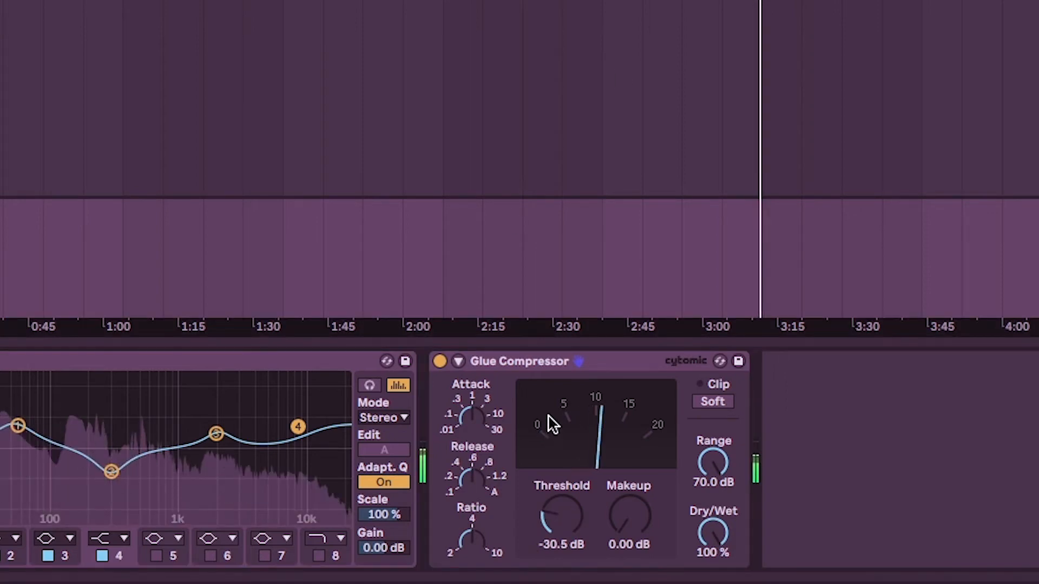
mouse_move(566, 506)
left_mouse_down()
mouse_move(565, 452)
mouse_move(566, 528)
mouse_move(566, 474)
mouse_move(566, 504)
left_mouse_up()
key("space")
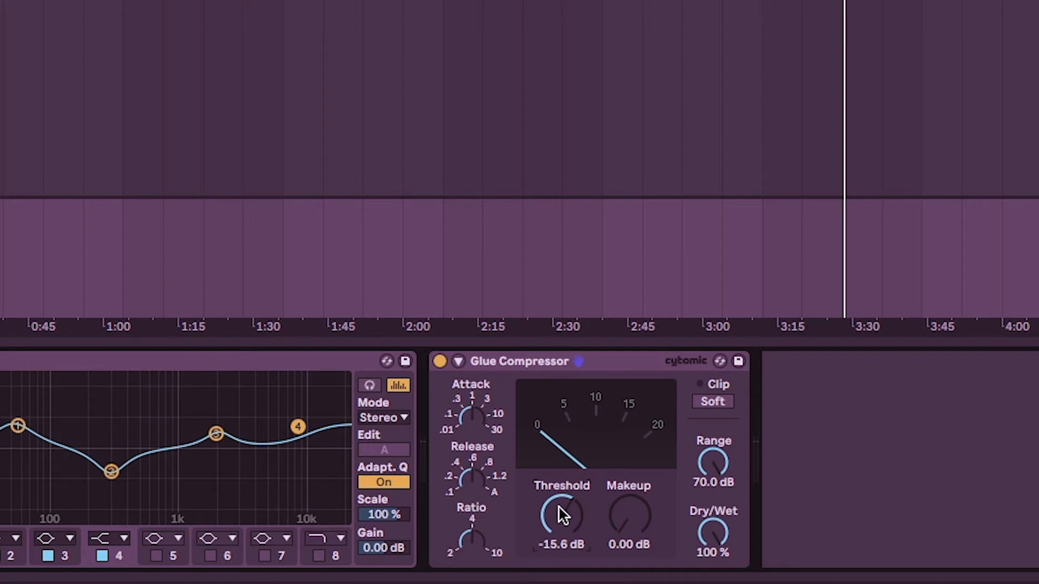
left_click_drag(559, 507, 559, 512)
scroll(562, 511, "down", 3)
key("space")
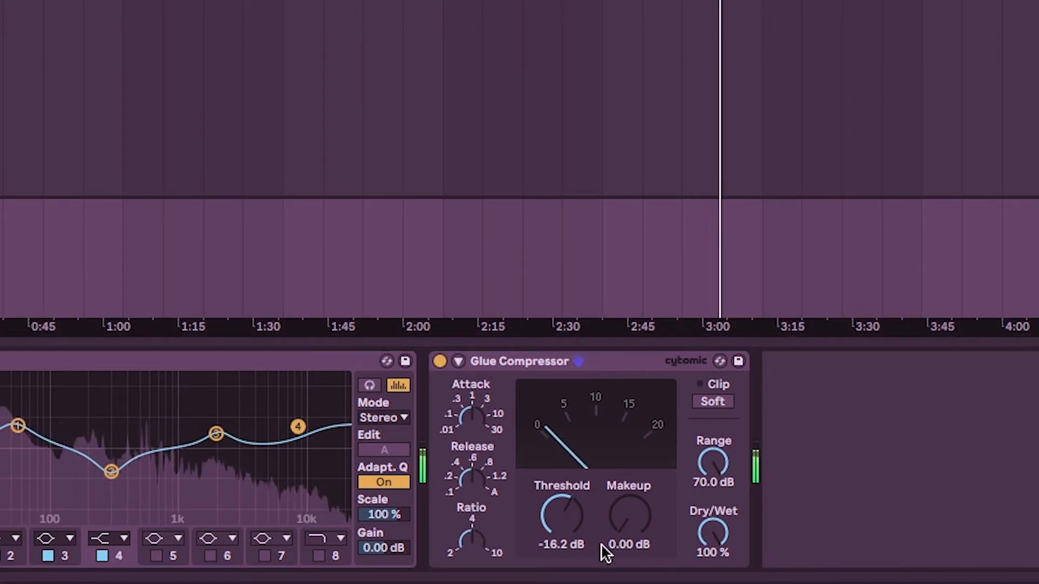
left_click_drag(562, 514, 561, 508)
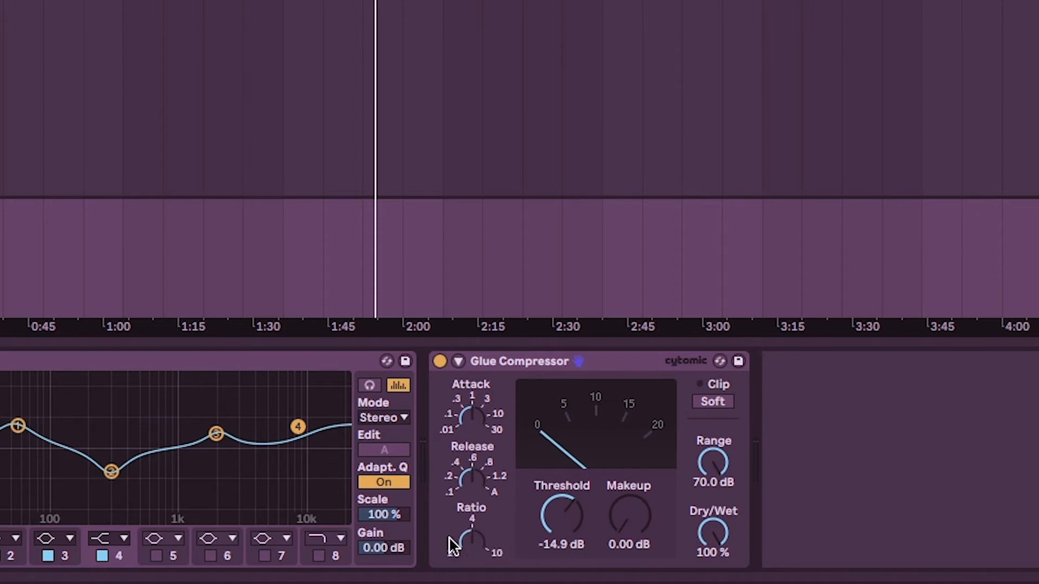
Try the compressor's ratio at 2, 4 and 10 along with lower Dry/Wet amounts, listening to the track.
left_click_drag(470, 535, 470, 558)
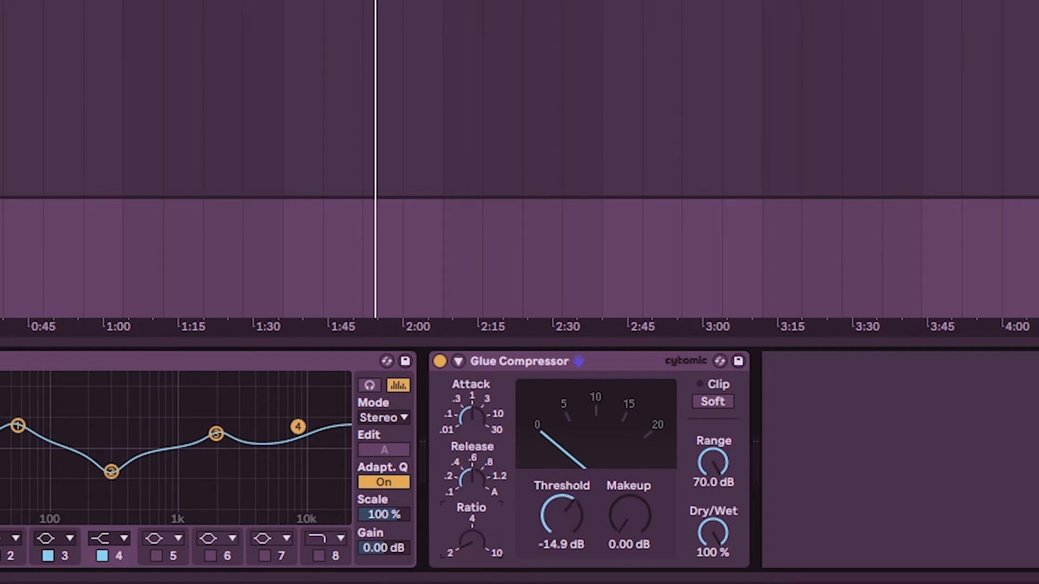
key("space")
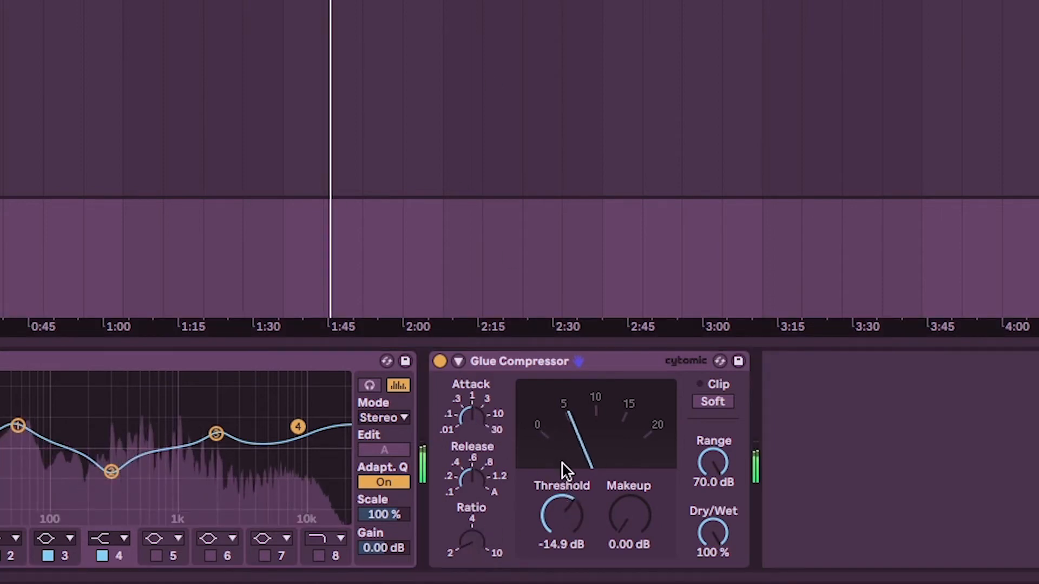
left_click(469, 541)
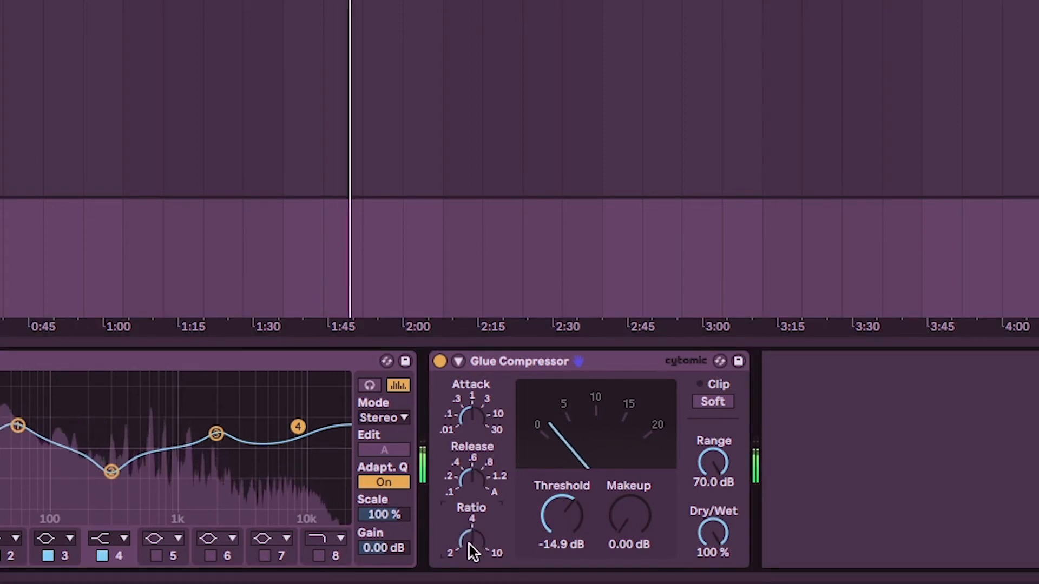
left_click_drag(712, 529, 712, 553)
mouse_move(713, 532)
left_mouse_down()
mouse_move(713, 568)
mouse_move(712, 513)
mouse_move(712, 559)
mouse_move(713, 546)
left_mouse_up()
left_click_drag(466, 541, 466, 517)
left_click_drag(716, 534, 716, 502)
left_click_drag(475, 544, 475, 563)
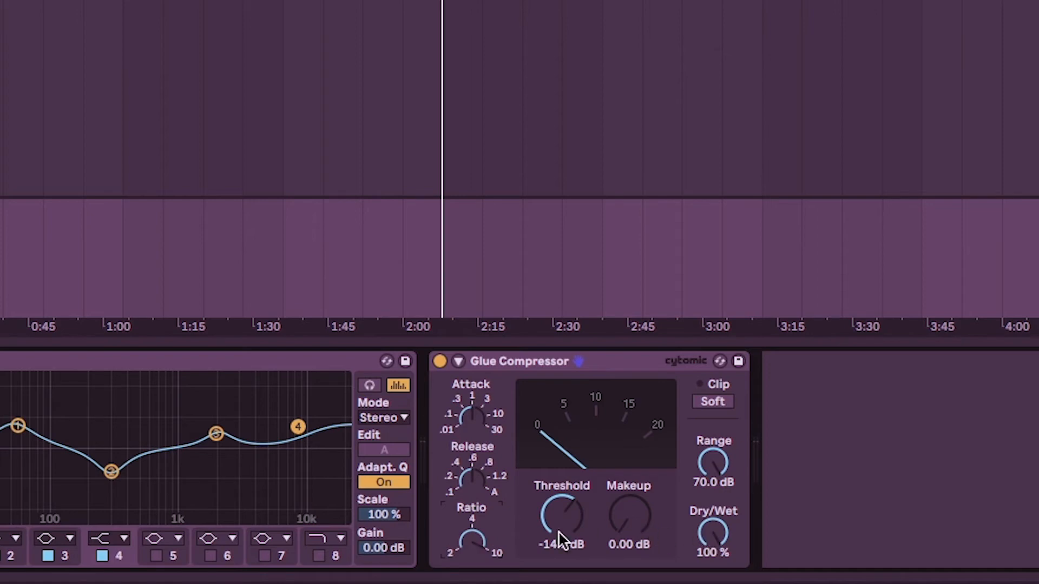
Set the Glue Compressor's Dry/Wet to 74 % and its ratio to 2.
left_click_drag(473, 531, 473, 545)
mouse_move(713, 533)
left_mouse_down()
mouse_move(713, 579)
mouse_move(709, 528)
left_mouse_up()
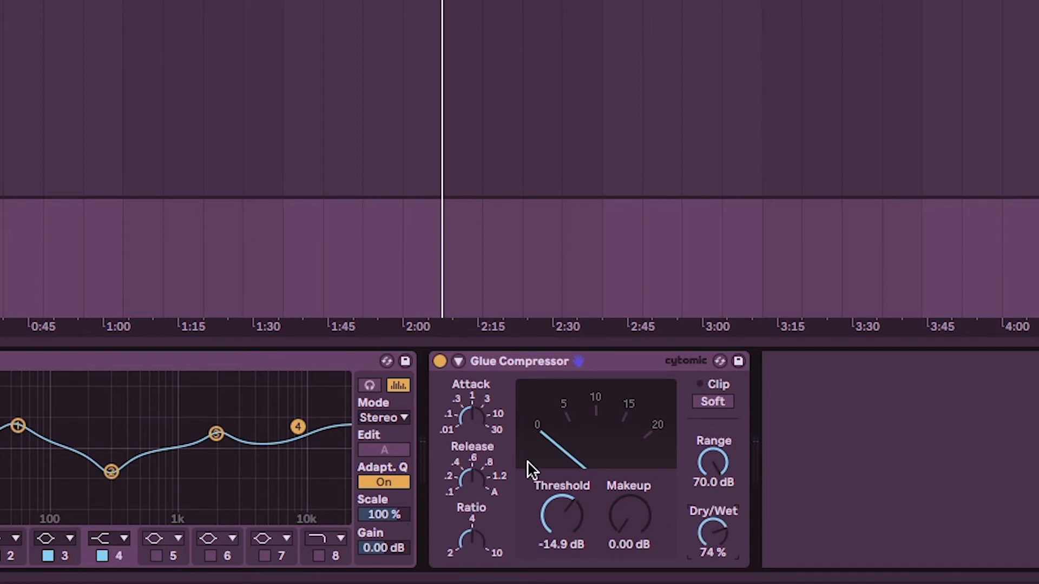
left_click_drag(468, 529, 468, 533)
Set the compressor's attack to 3 after trying other attack times, and listen to the result.
left_click_drag(482, 421, 483, 426)
mouse_move(468, 423)
left_mouse_down()
mouse_move(469, 379)
mouse_move(468, 463)
mouse_move(471, 400)
mouse_move(466, 441)
left_mouse_up()
left_click_drag(471, 419, 471, 390)
key("space")
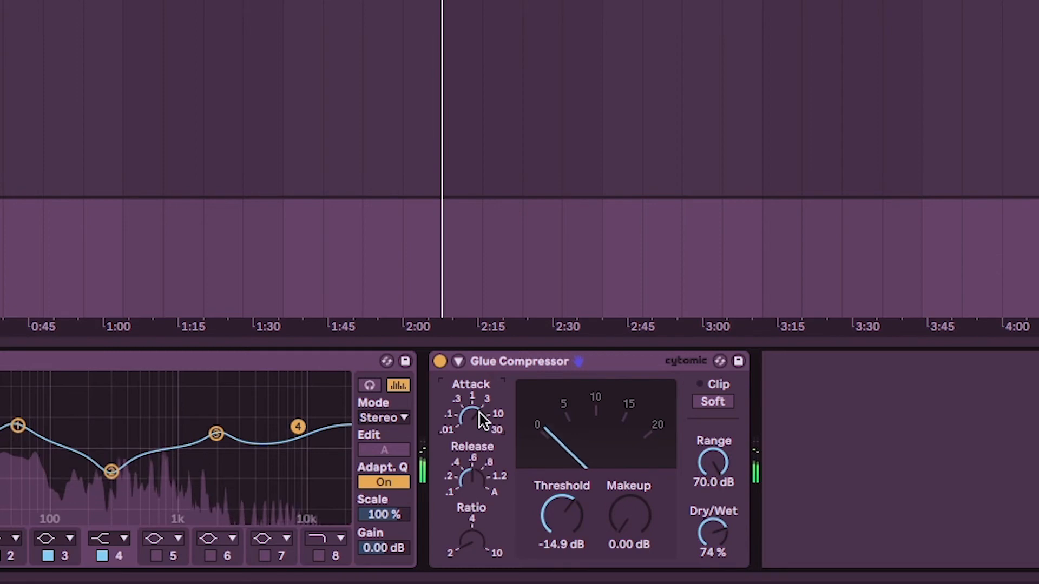
key("space")
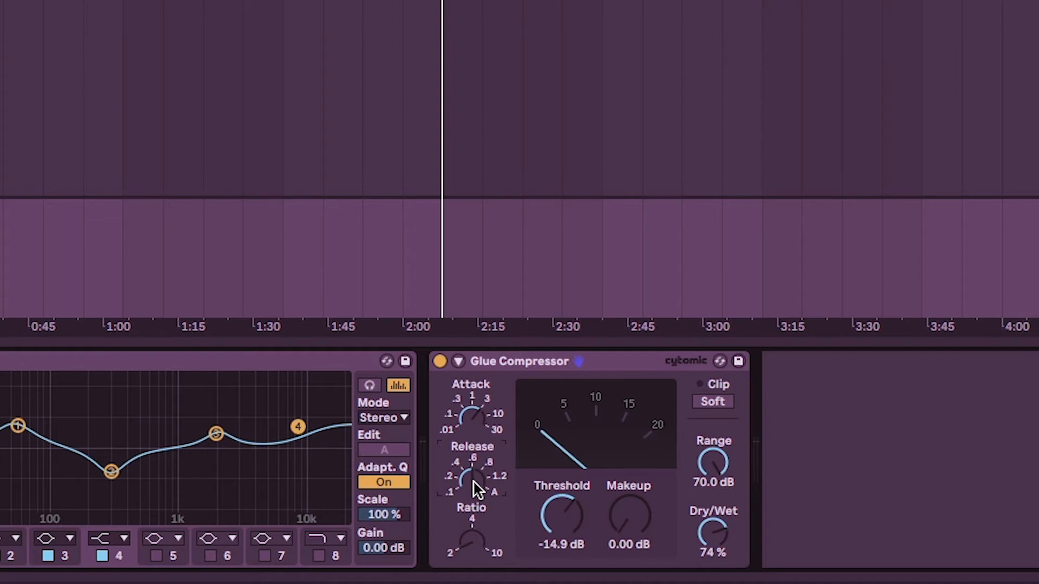
Try the compressor's release at A and raise the threshold to -9.52 dB during playback.
mouse_move(473, 479)
left_mouse_down()
mouse_move(473, 449)
mouse_move(473, 474)
left_mouse_up()
left_click_drag(473, 479, 473, 508)
key("space")
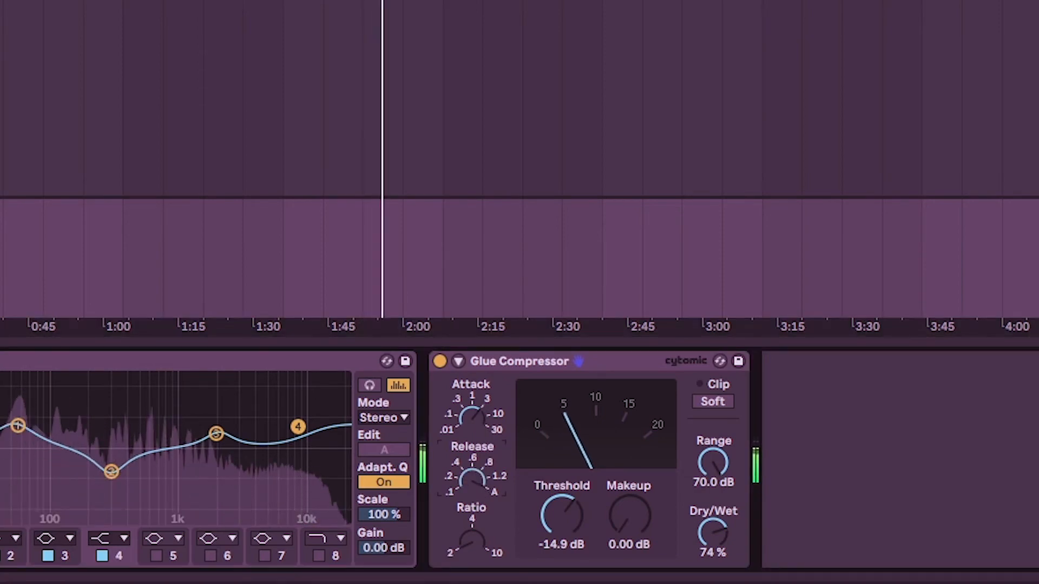
left_click_drag(563, 517, 563, 502)
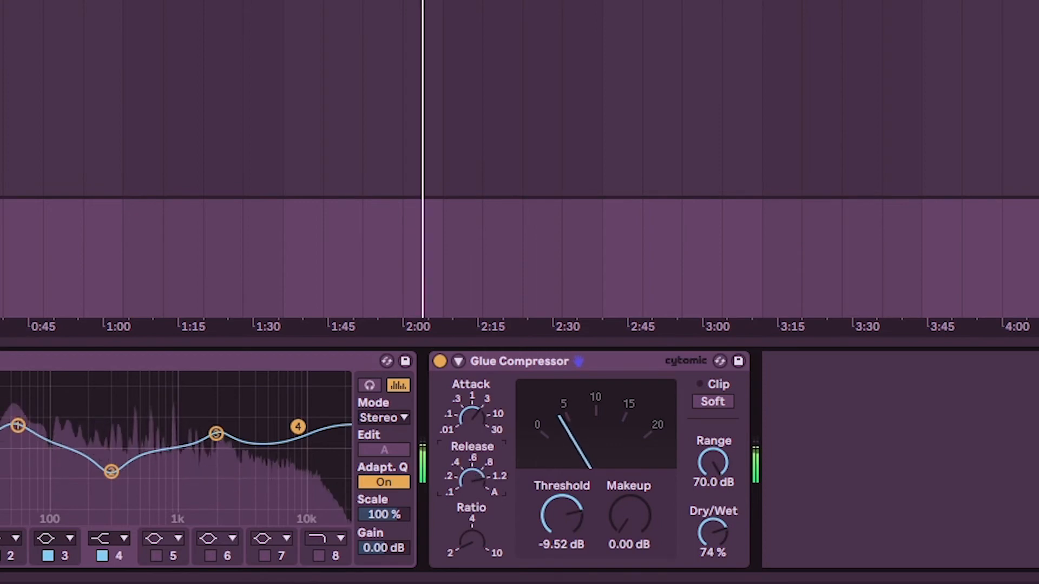
Return the compressor's release to .6, raise the makeup gain to 3.17 dB, and play the track.
left_click_drag(466, 425, 463, 476)
right_click(464, 475)
key("Escape")
left_click_drag(466, 516, 467, 517)
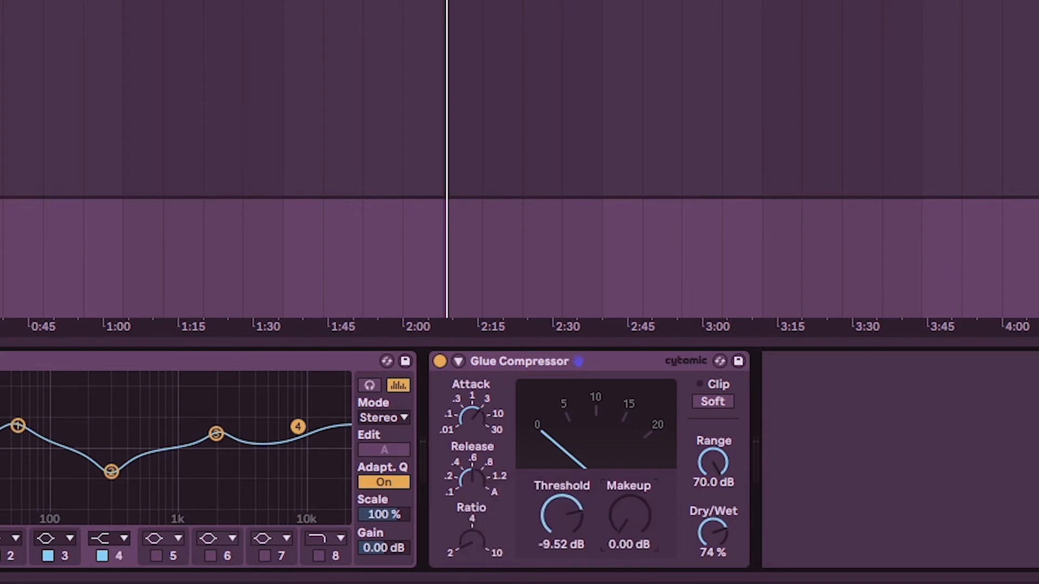
mouse_move(629, 538)
left_mouse_down()
mouse_move(629, 519)
mouse_move(631, 539)
left_mouse_up()
key("space")
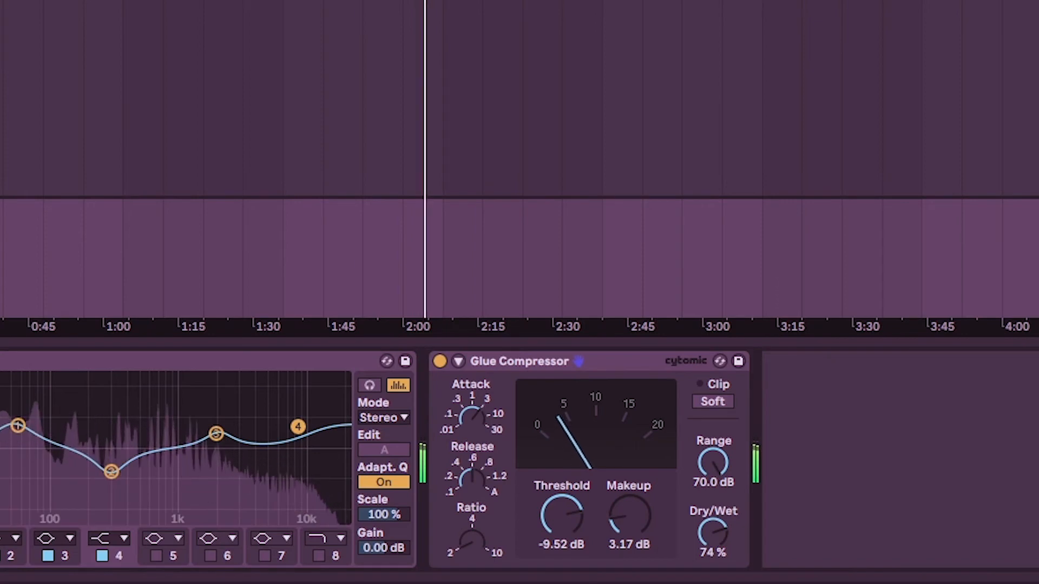
Set the makeup gain to 3.97 dB and the release to .2, comparing the compressor bypassed and active.
left_click_drag(625, 516, 625, 517)
left_click(440, 362)
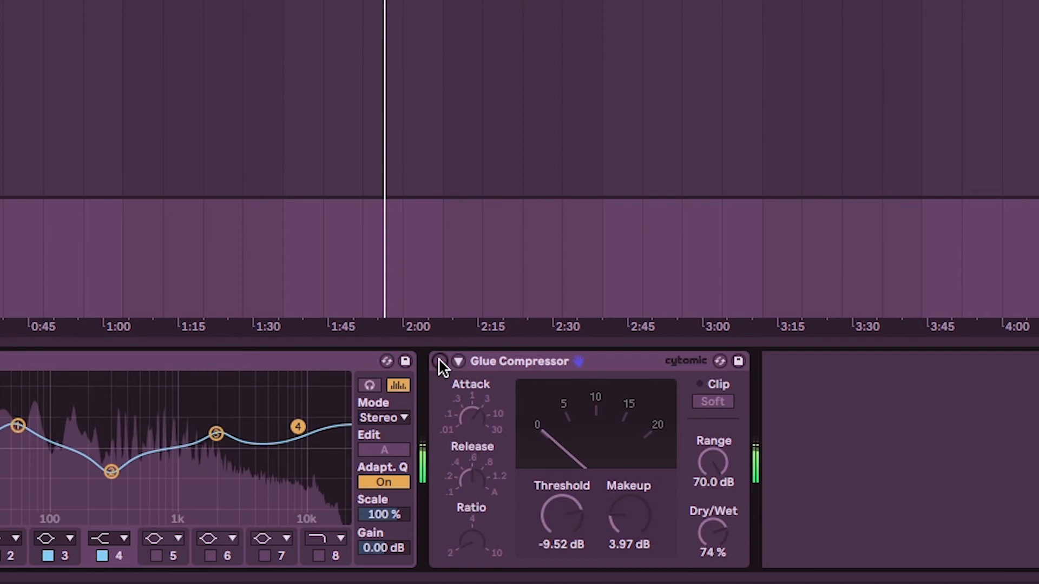
left_click(439, 362)
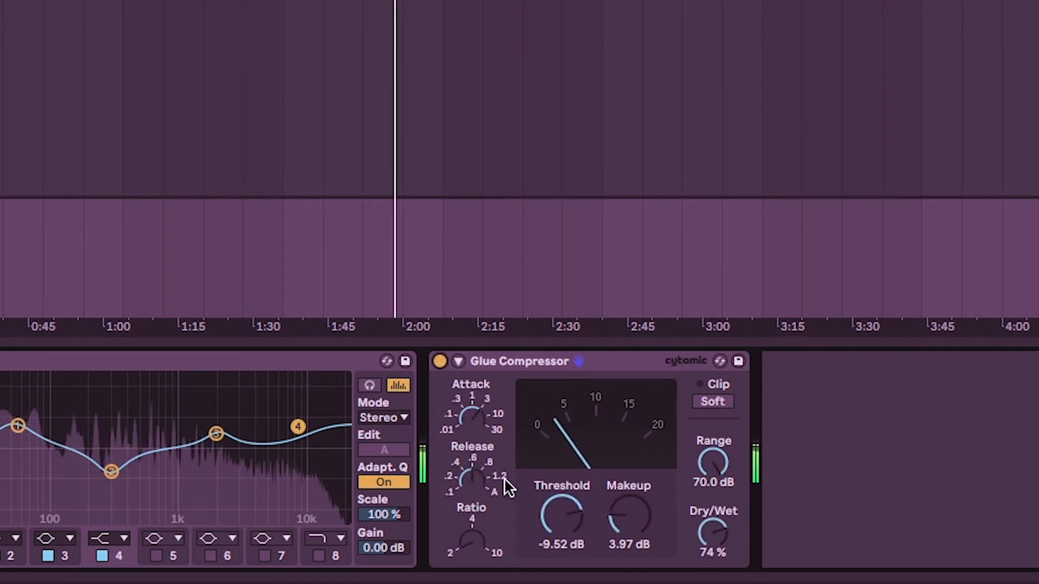
left_click_drag(476, 474, 476, 499)
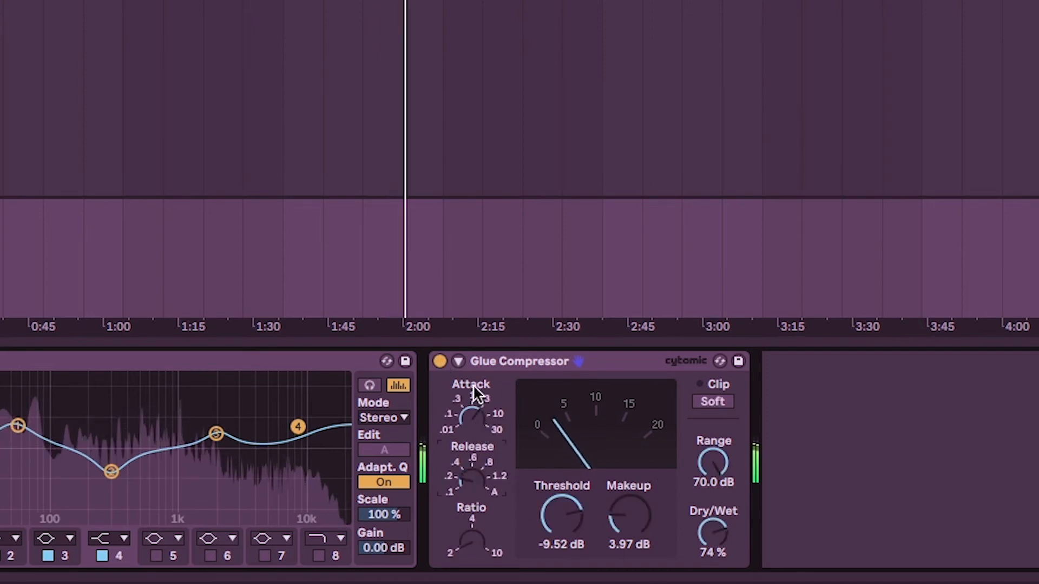
left_click(440, 361)
left_click(439, 361)
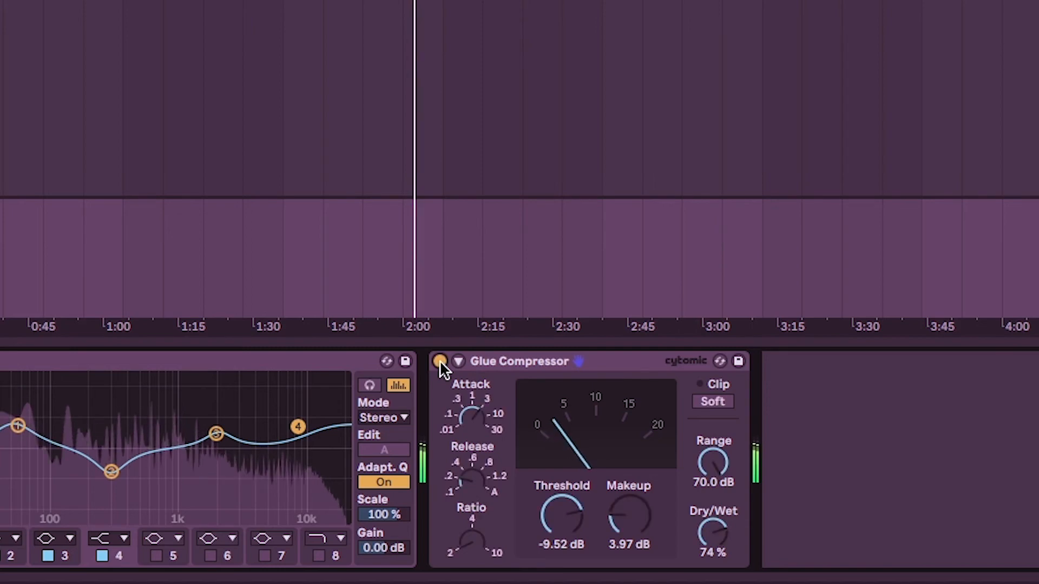
Set Dry/Wet to 100 %, makeup gain to 4.13 dB and release to .4, checking against the bypassed compressor.
mouse_move(709, 527)
left_mouse_down()
mouse_move(710, 568)
mouse_move(712, 487)
mouse_move(713, 528)
left_mouse_up()
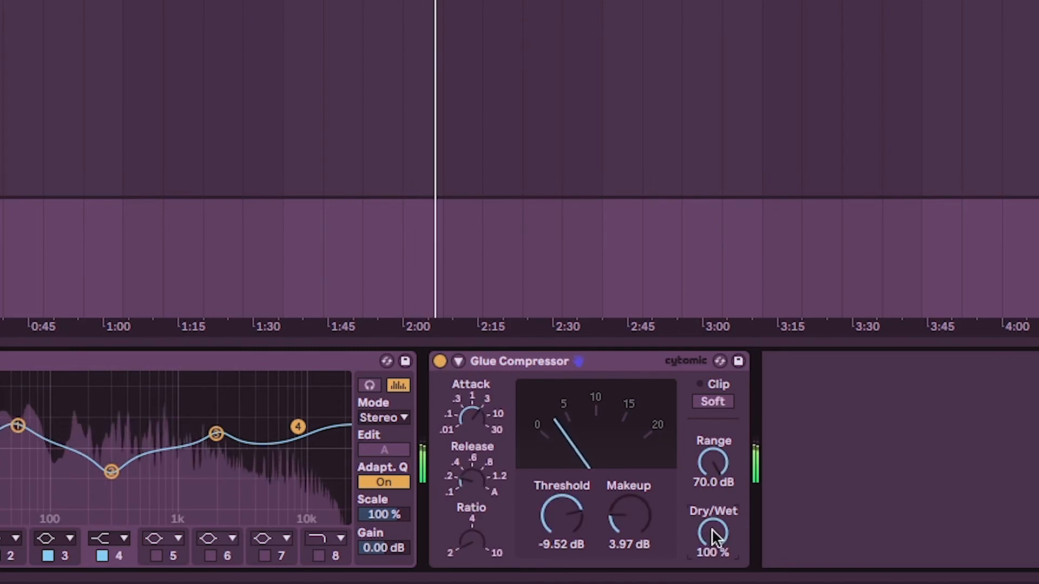
left_click(636, 520)
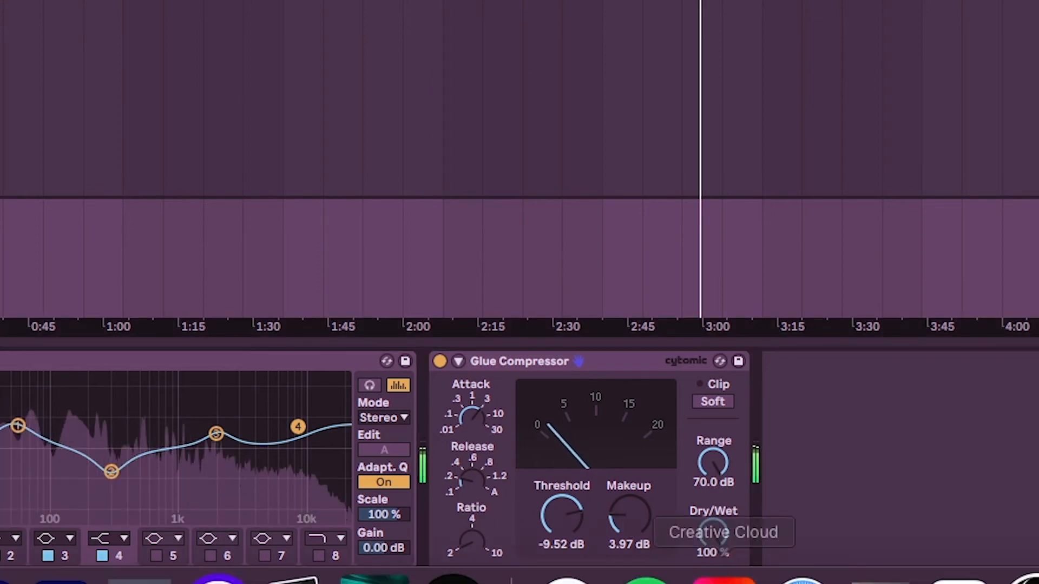
left_click_drag(624, 504, 623, 500)
left_click(439, 361)
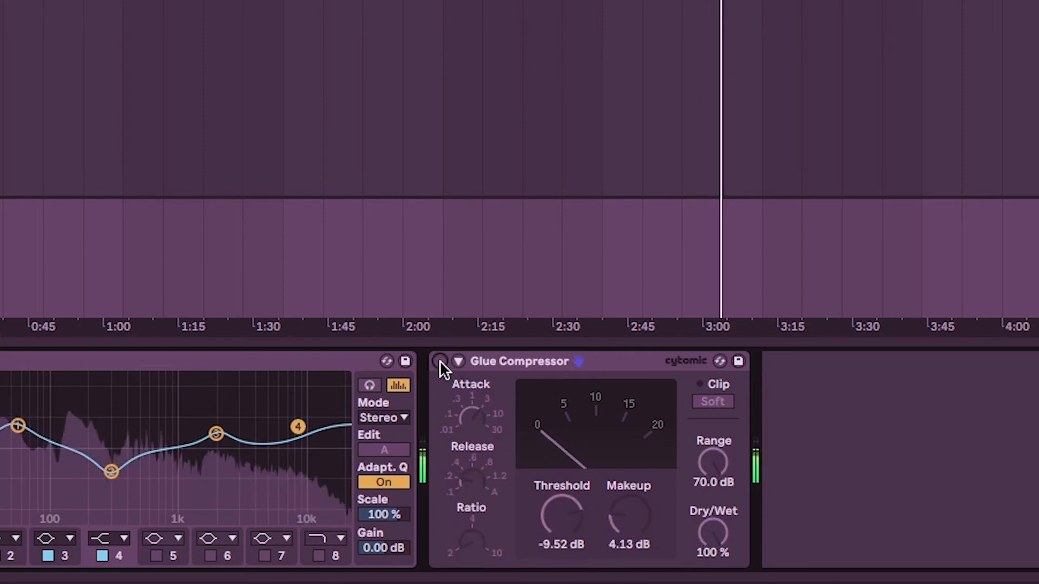
left_click(440, 361)
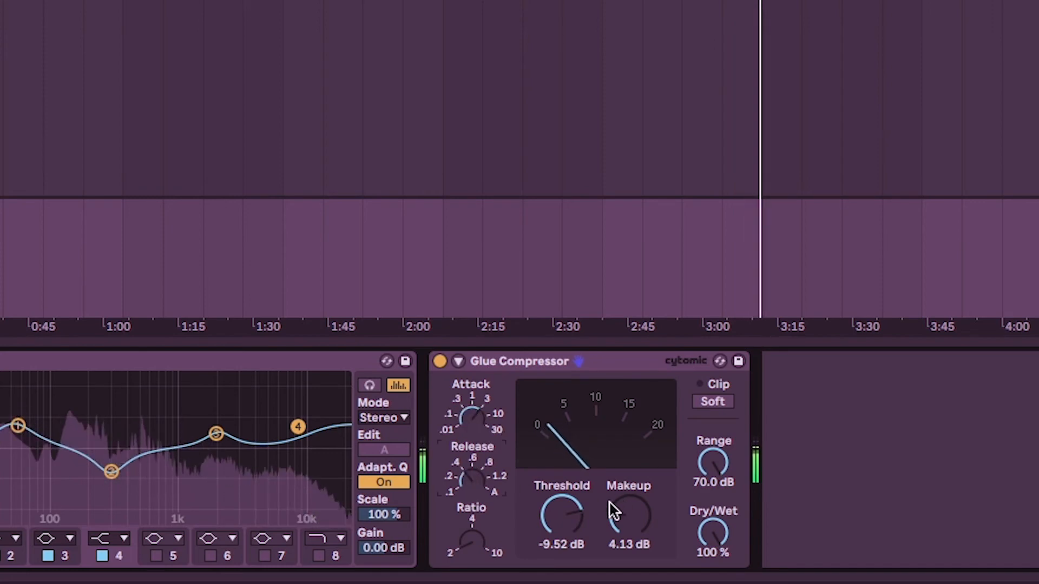
Lower the makeup gain to 3.81 dB to level-match the track with the Glue Compressor bypassed and active.
left_click(438, 368)
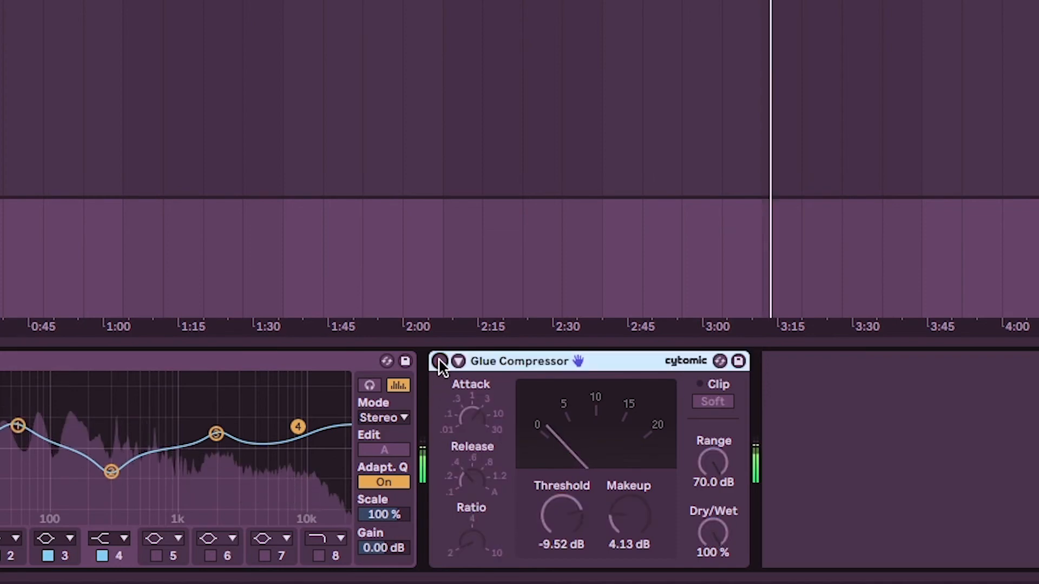
left_click_drag(642, 512, 643, 521)
left_click(458, 362)
left_click(458, 362)
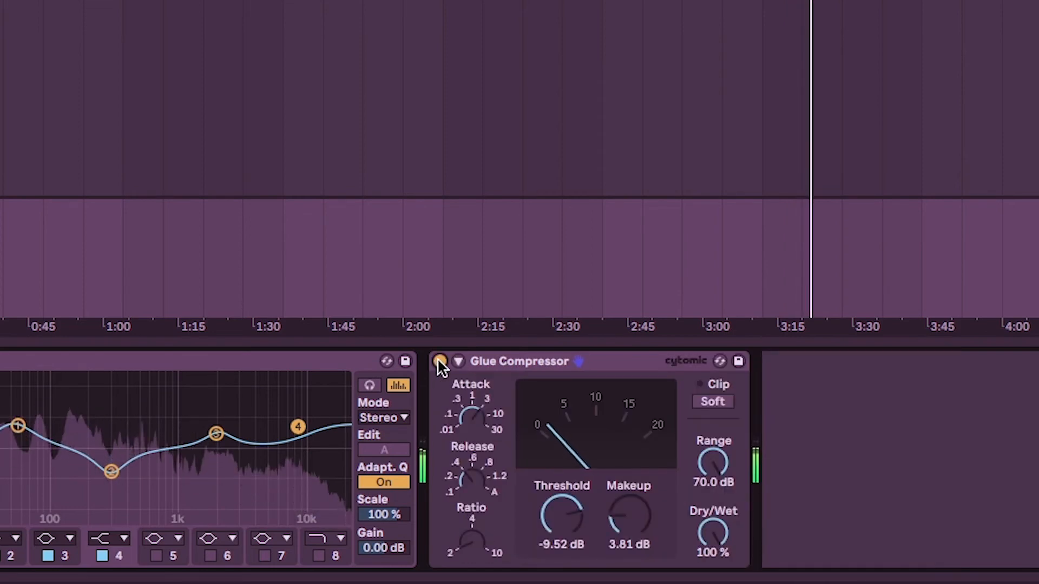
left_click(439, 361)
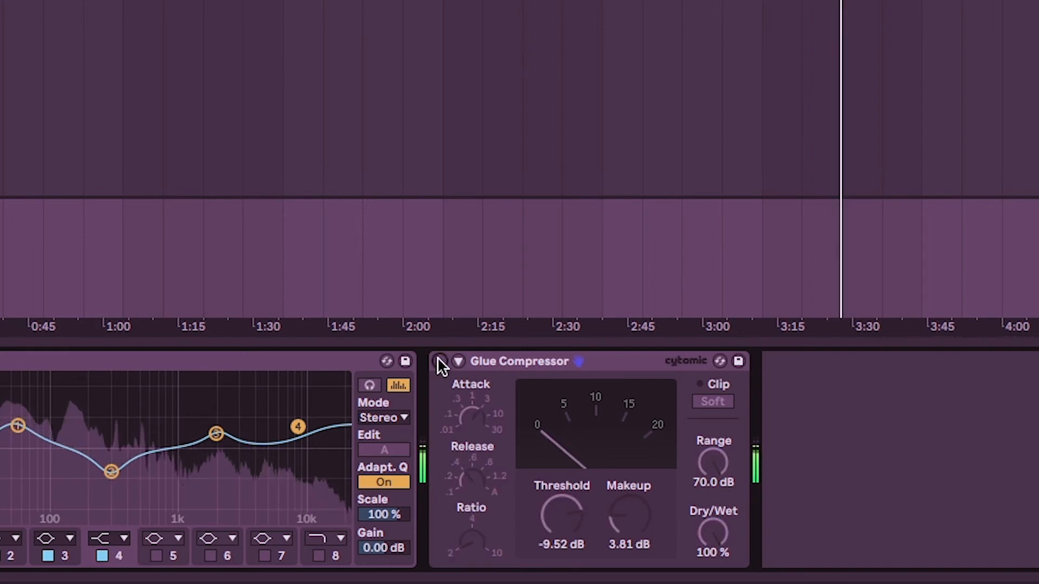
left_click(439, 361)
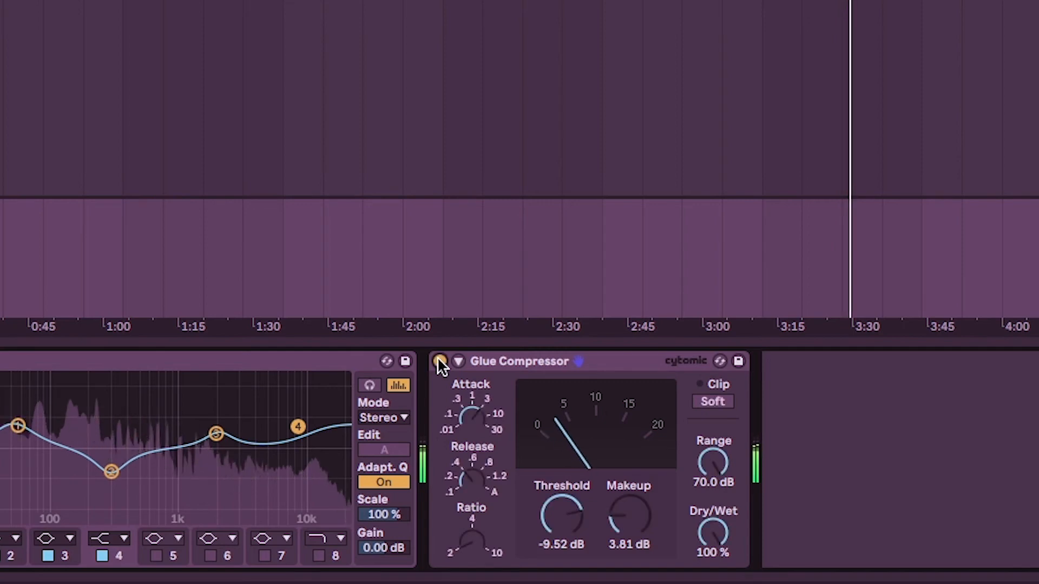
Stop playback, expand the Glue Compressor's sidechain section, and enable its sidechain EQ.
key("space")
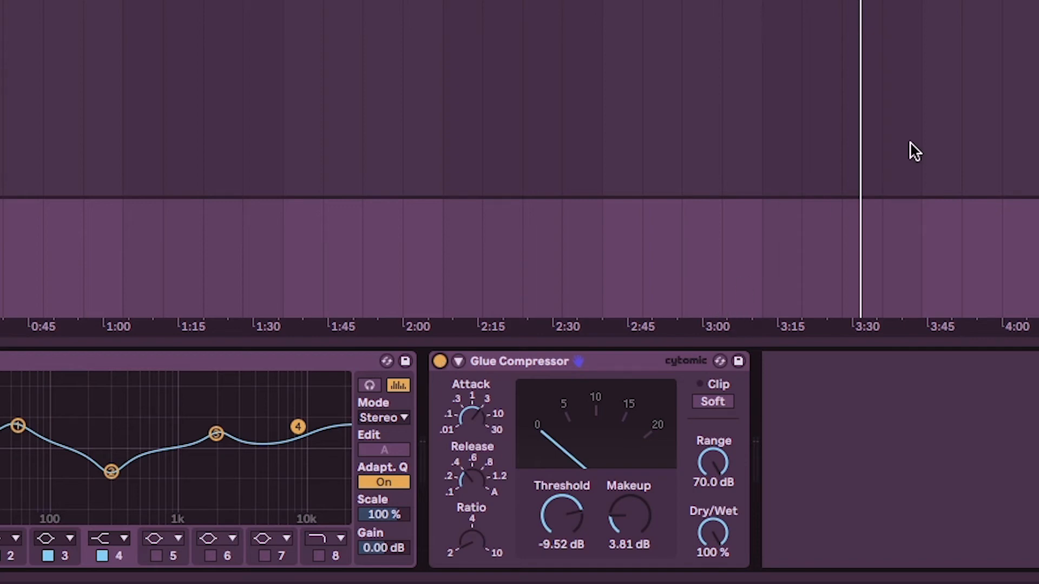
left_click(461, 360)
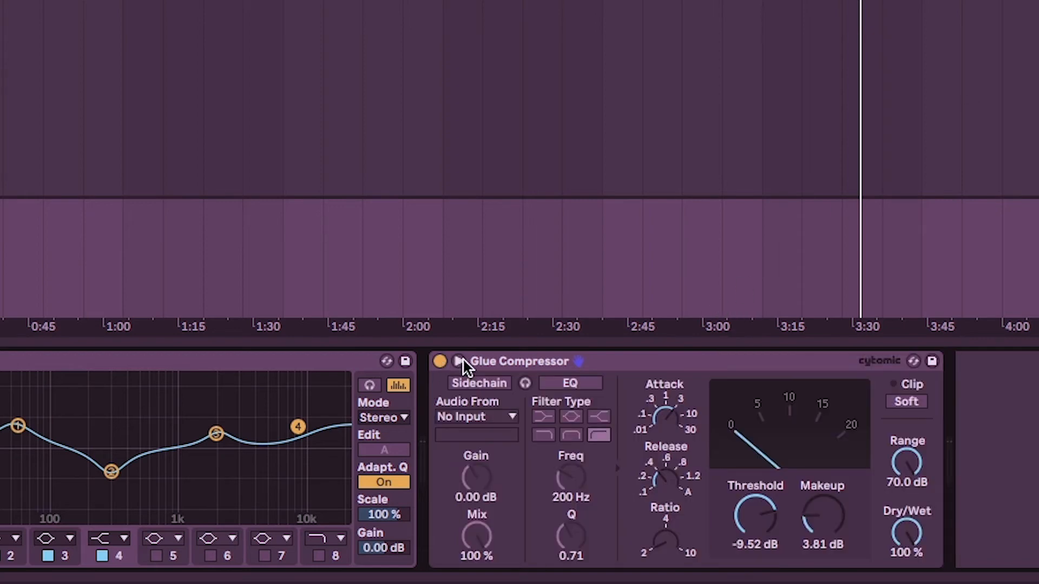
left_click(484, 364)
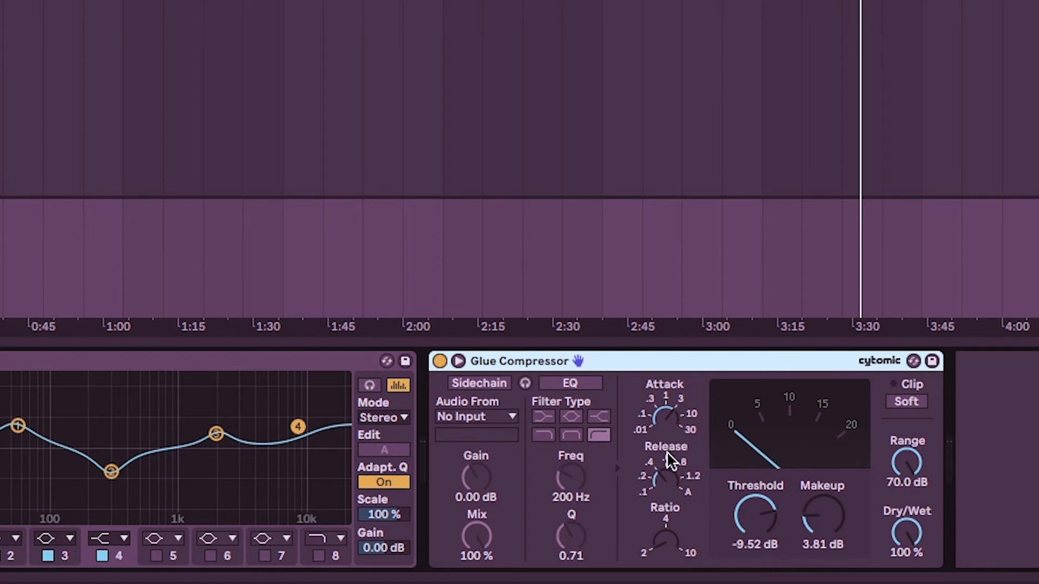
left_click(577, 383)
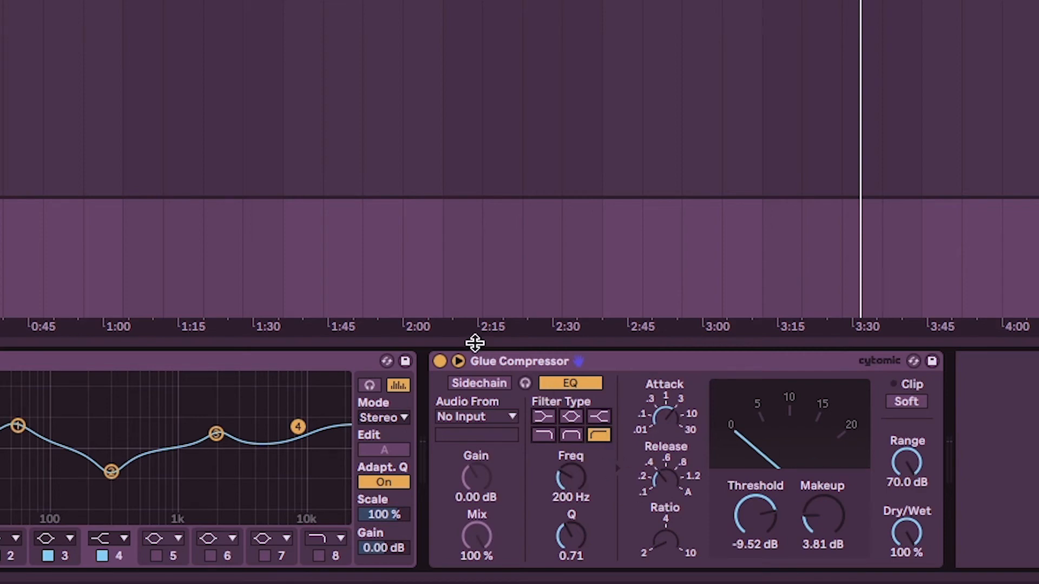
Collapse the Glue Compressor's sidechain section and add a Saturator after it in the chain.
left_click(458, 361)
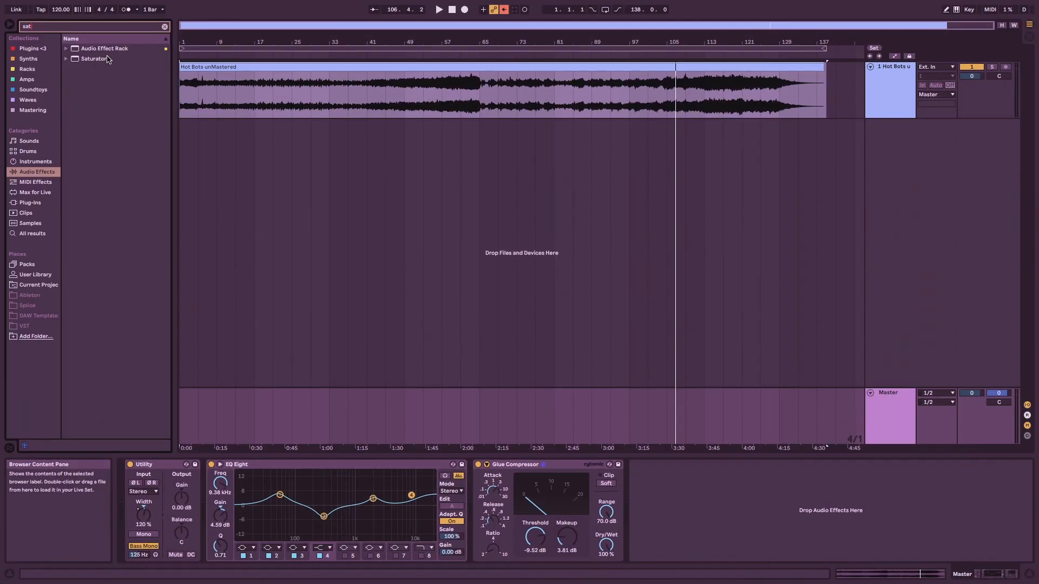
double_click(95, 62)
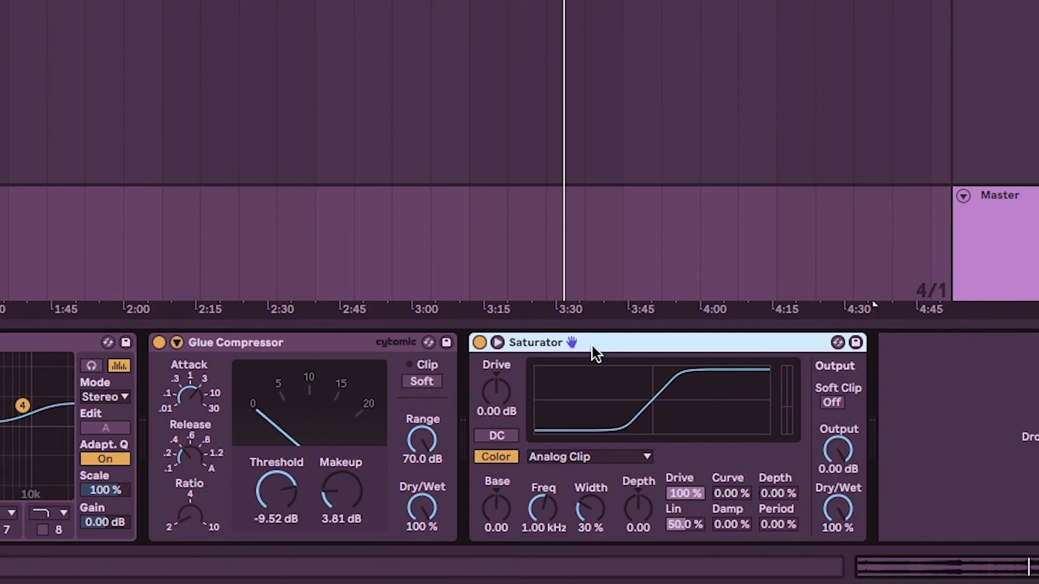
Set the Saturator's drive to 16.0 dB with the Analog Clip curve and its color frequency to 384 Hz.
left_click_drag(500, 389, 500, 352)
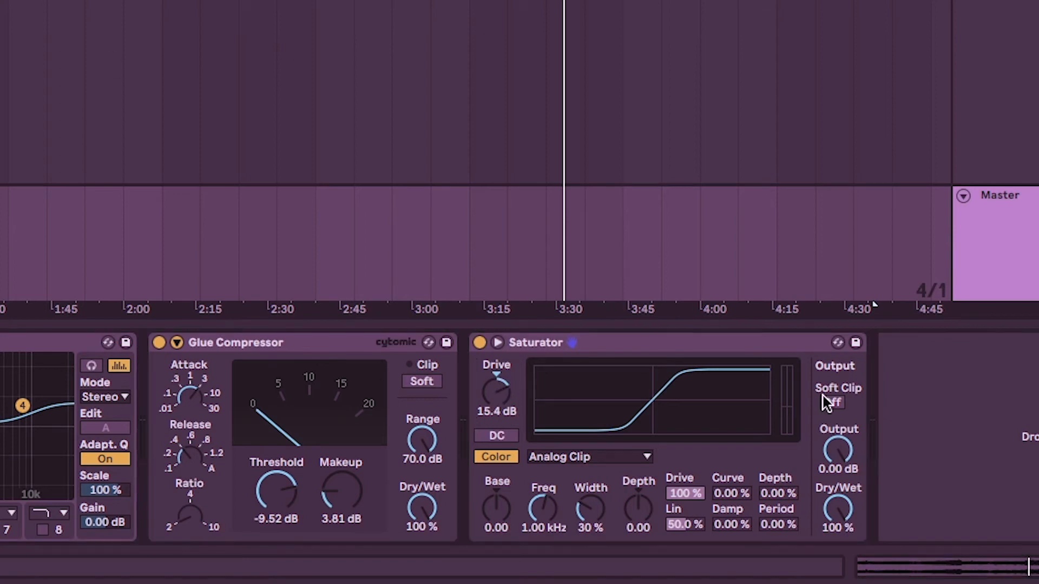
left_click(583, 345)
mouse_move(496, 391)
left_mouse_down()
mouse_move(497, 401)
mouse_move(494, 373)
left_mouse_up()
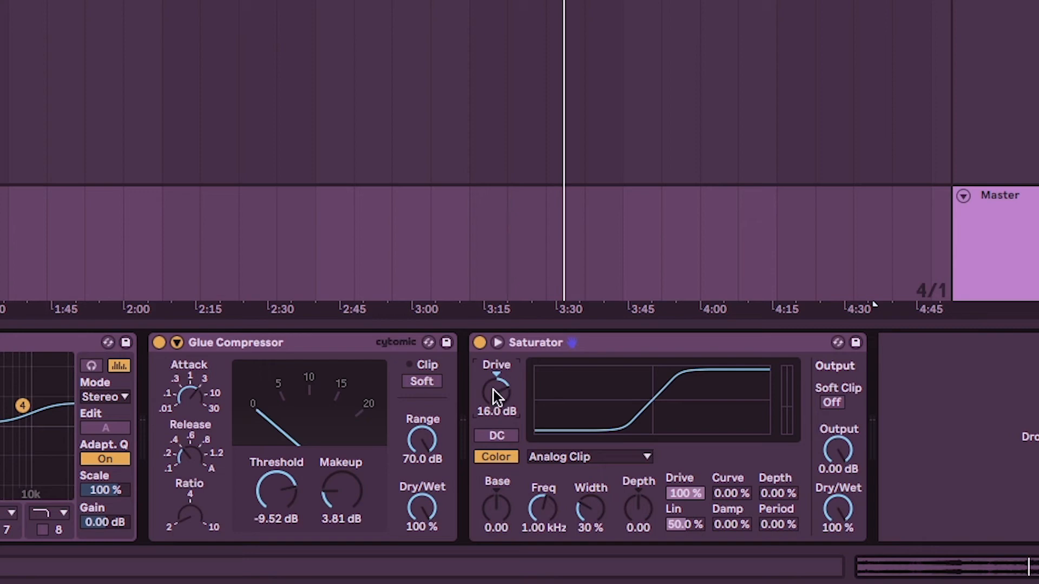
left_click(554, 455)
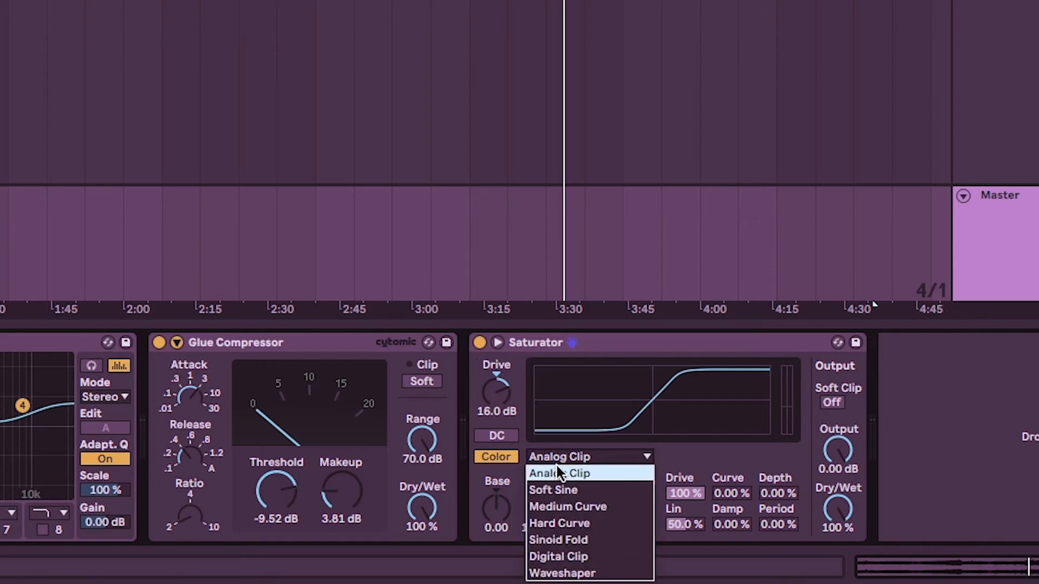
left_click(557, 469)
left_click_drag(543, 509, 542, 527)
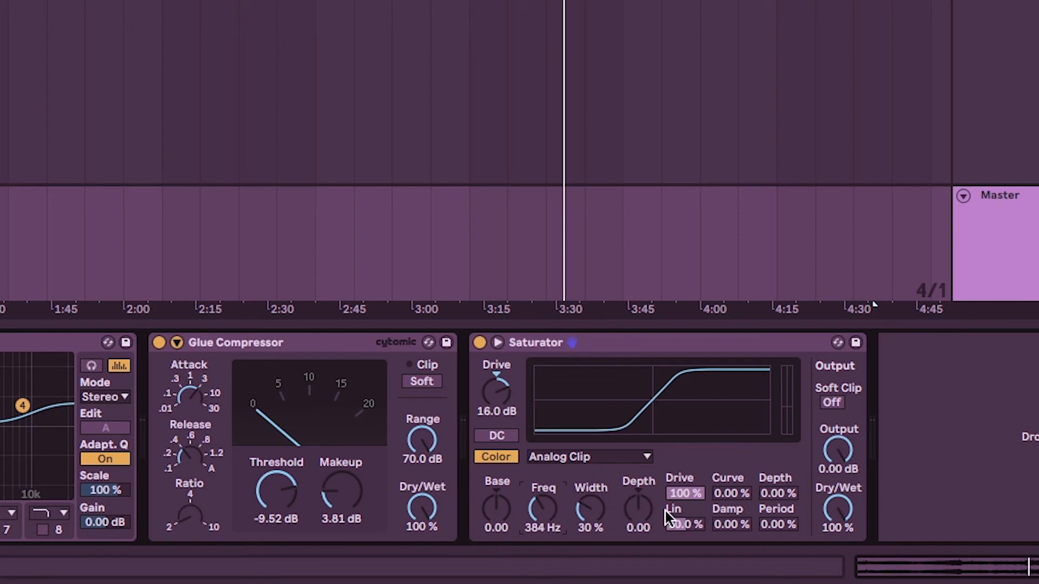
Lower the Saturator's output to -13.1 dB and its Dry/Wet to 35.7 %.
left_click(827, 473)
mouse_move(838, 452)
left_mouse_down()
mouse_move(838, 476)
mouse_move(833, 453)
left_mouse_up()
mouse_move(848, 452)
left_mouse_down()
mouse_move(848, 461)
mouse_move(848, 453)
left_mouse_up()
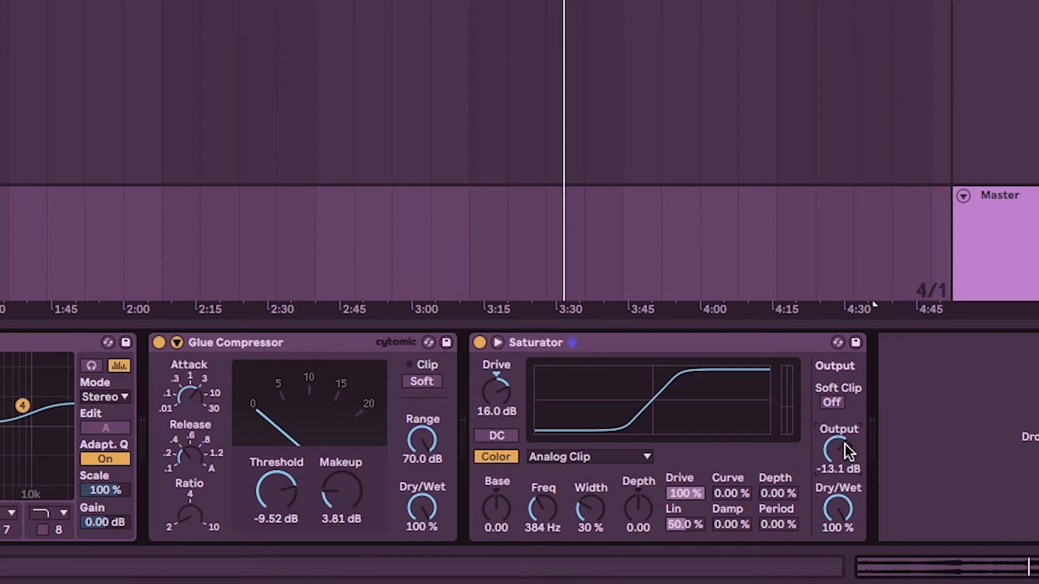
left_click_drag(828, 517, 842, 515)
mouse_move(838, 509)
left_mouse_down()
mouse_move(838, 563)
mouse_move(840, 509)
left_mouse_up()
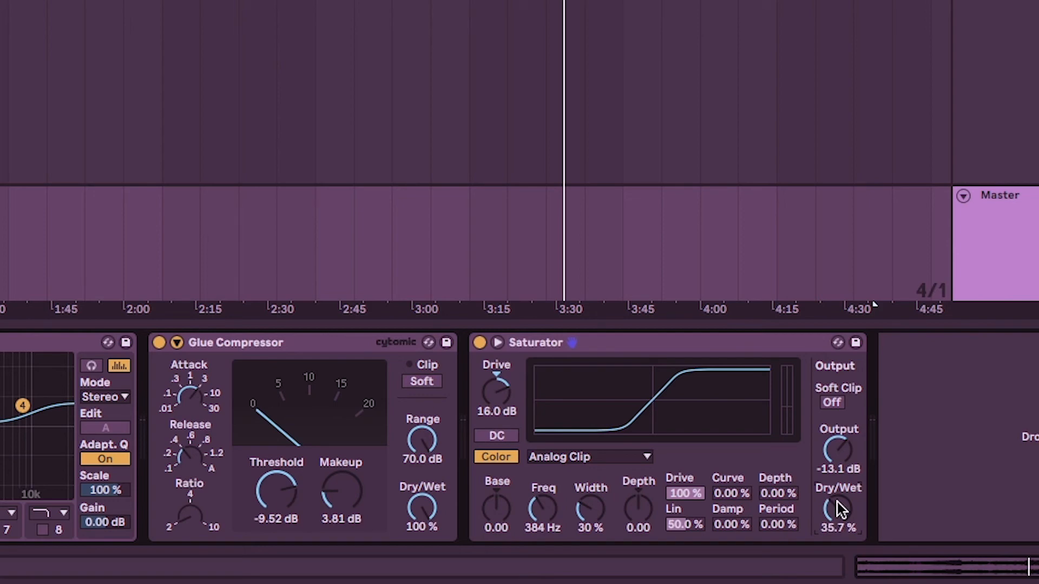
Start playback, set the Saturator's drive to 15.4 dB, and switch its curve to Soft Sine.
key("space")
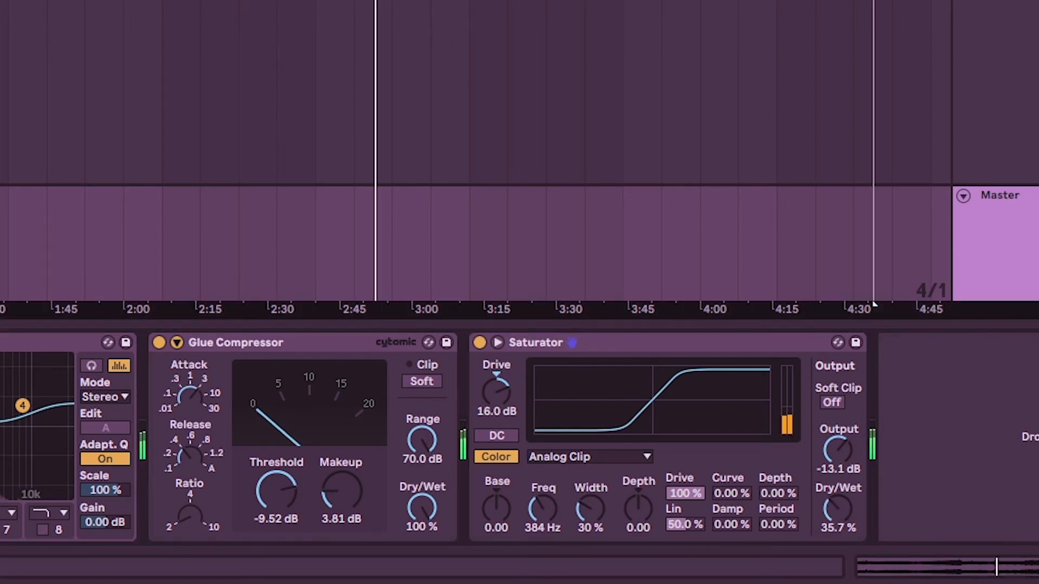
mouse_move(505, 408)
left_mouse_down()
mouse_move(505, 387)
mouse_move(504, 409)
left_mouse_up()
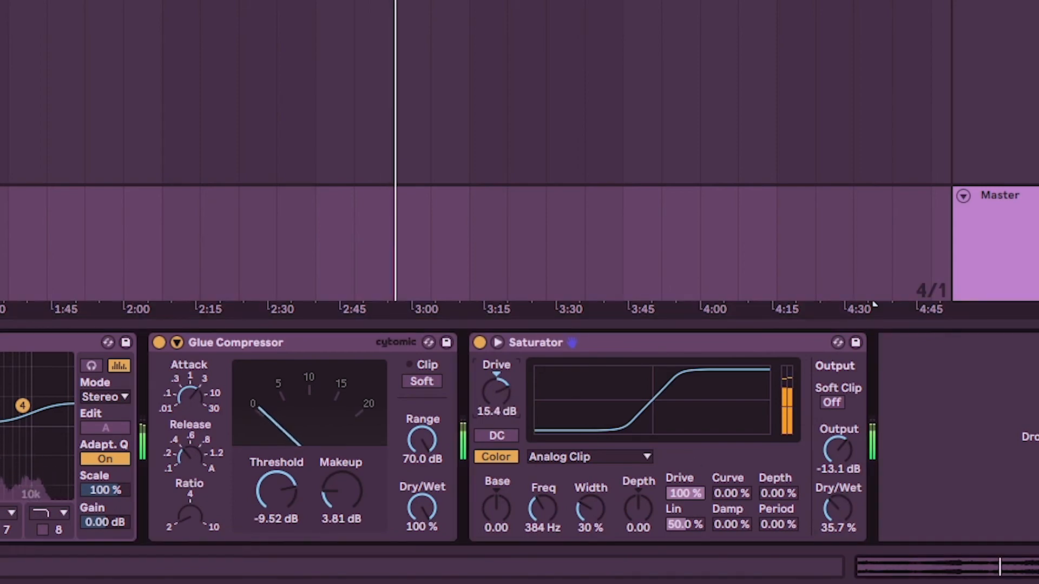
left_click(579, 457)
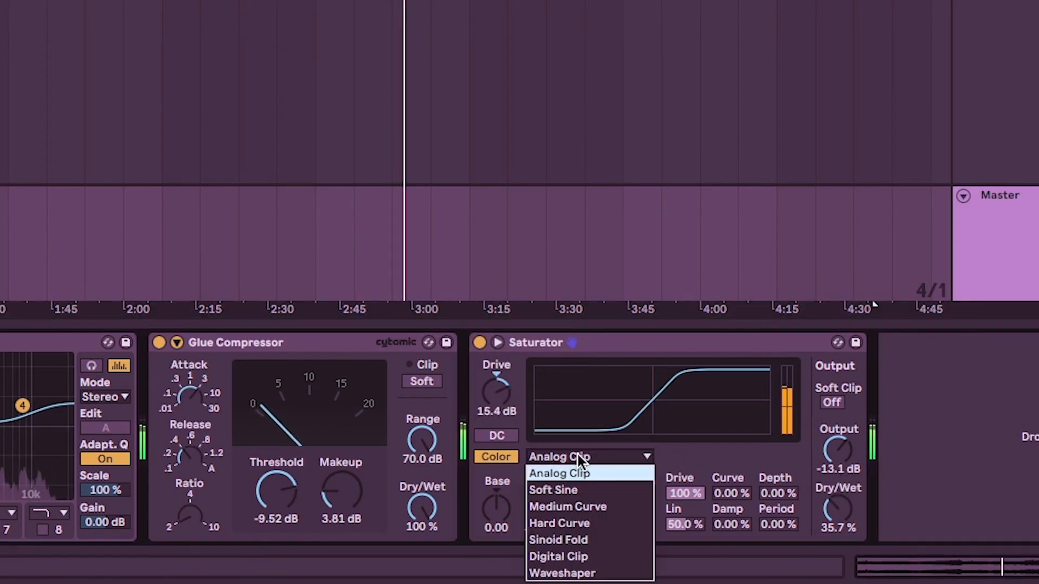
left_click(560, 490)
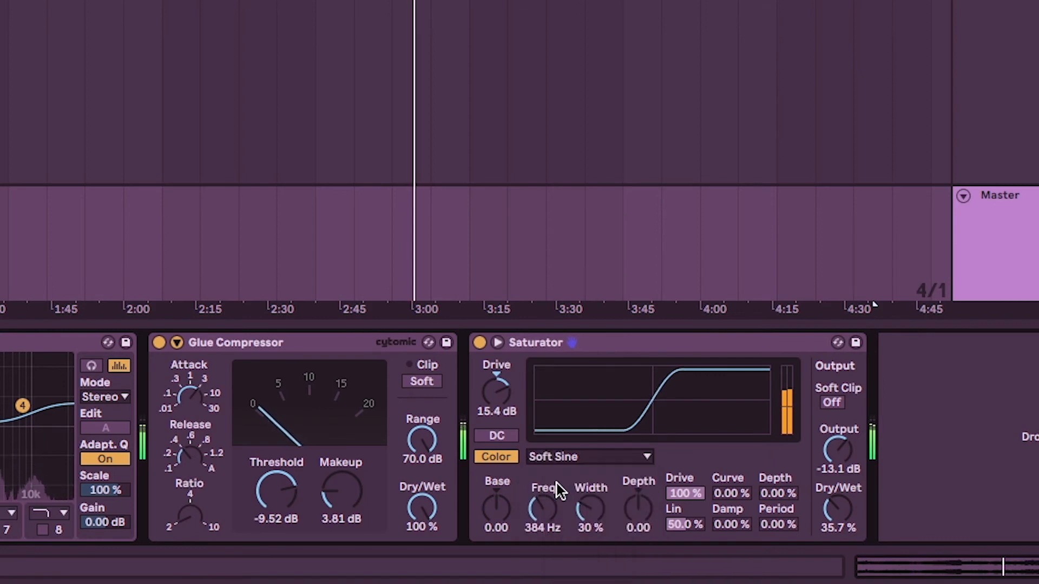
Try the Medium Curve on the Saturator with Dry/Wet set to 51.6 %.
left_click(557, 457)
left_click(842, 511)
left_click_drag(841, 510, 841, 478)
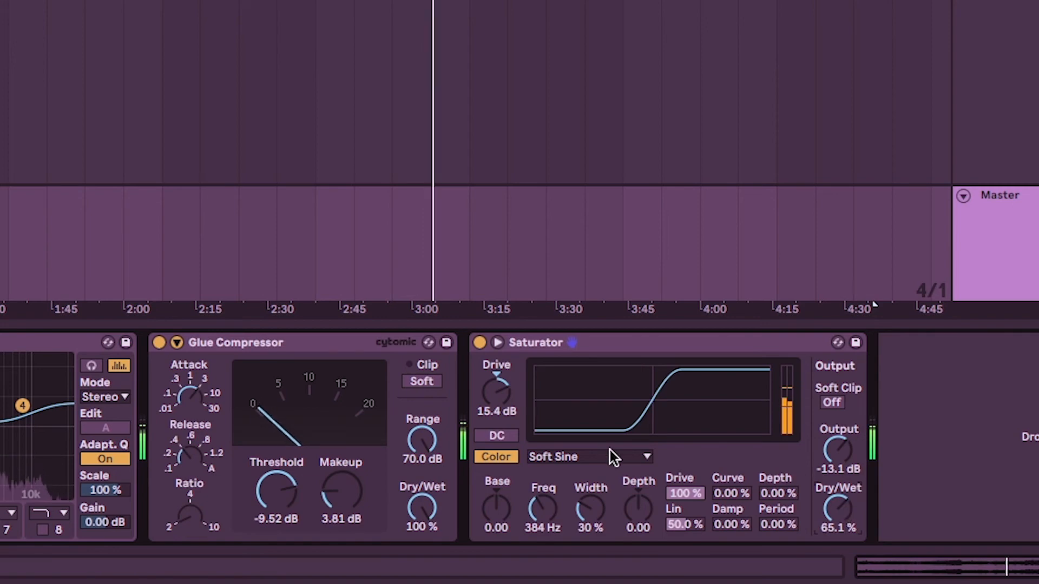
left_click(608, 456)
left_click(541, 505)
left_click_drag(833, 506, 833, 521)
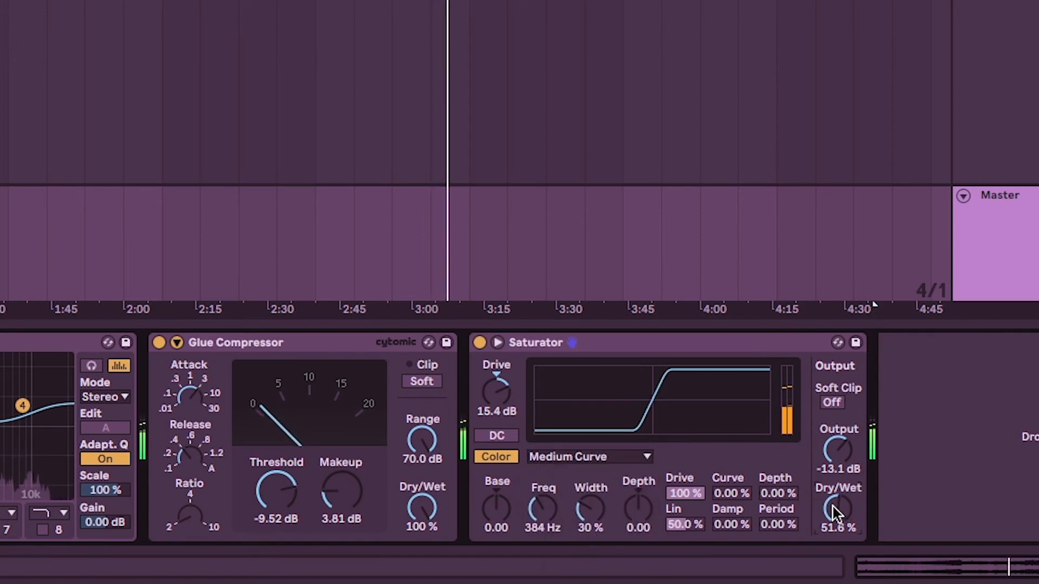
Audition the Saturator's Soft Sine, Hard Curve, Sinoid Fold, Digital Clip, Waveshaper and Analog Clip curves during playback.
left_click(576, 459)
left_click(567, 491)
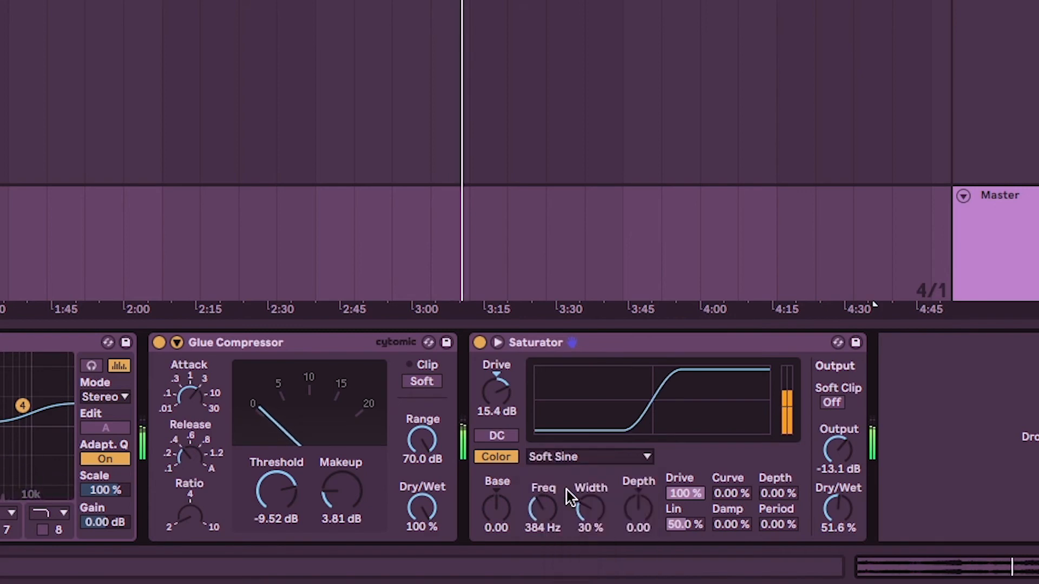
left_click(567, 457)
left_click(573, 524)
left_click(580, 454)
left_click(566, 543)
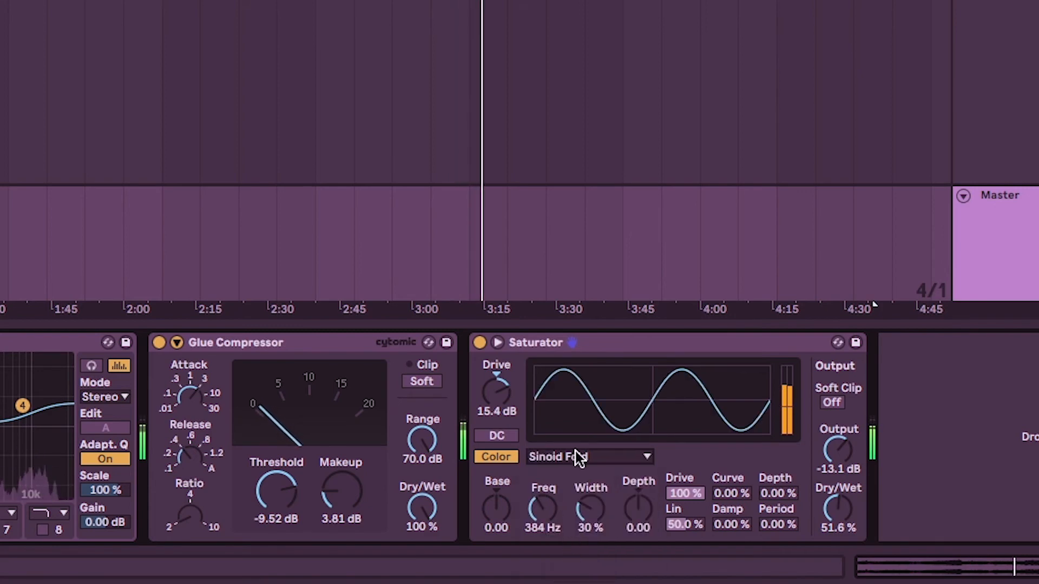
left_click(564, 459)
left_click(568, 556)
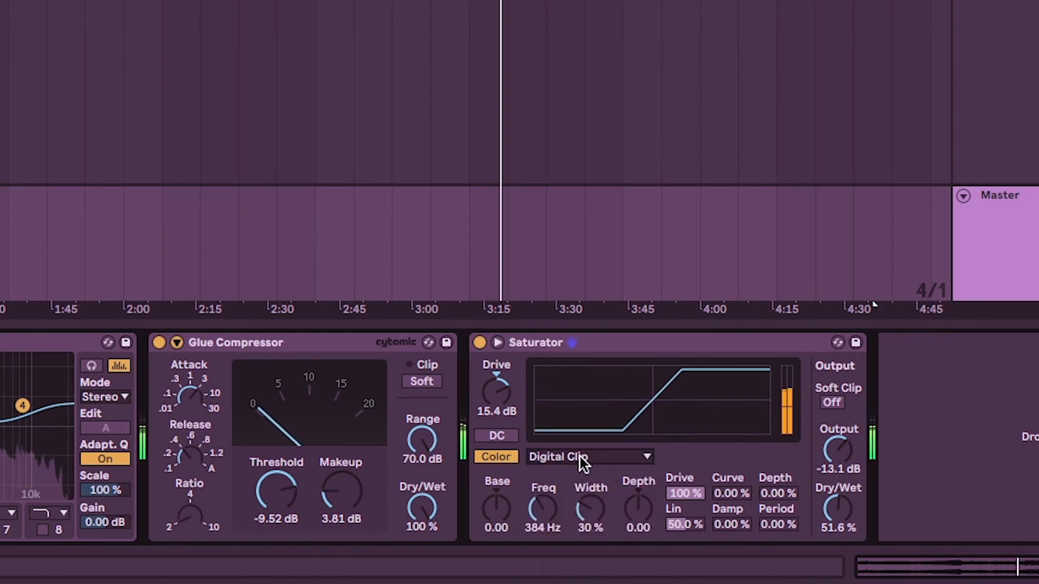
left_click(580, 457)
left_click(573, 572)
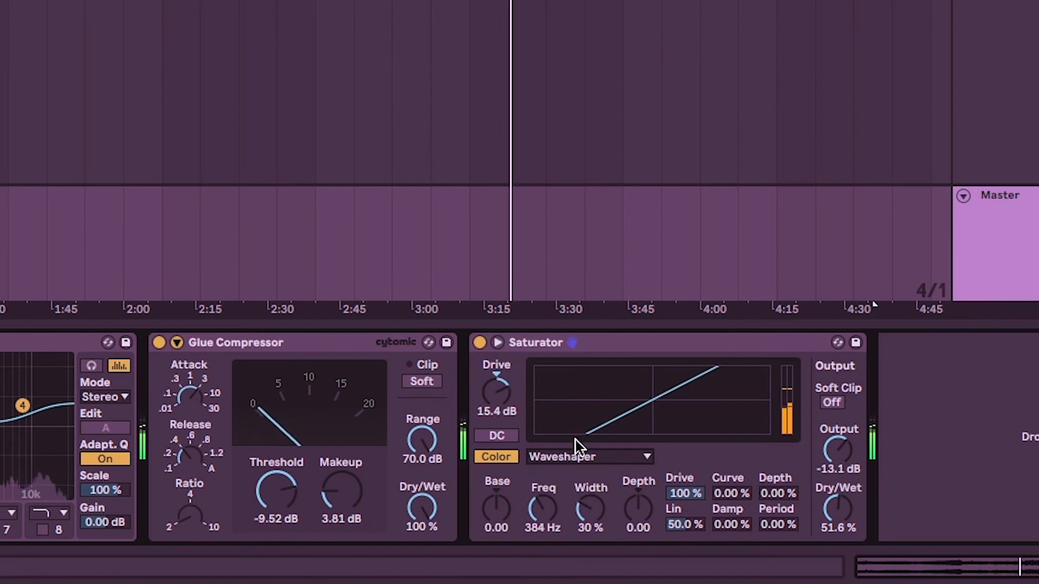
left_click(569, 456)
left_click(569, 472)
Switch the Saturator to Soft Sine, audition it at higher Dry/Wet amounts, and bring Dry/Wet down to 32.5 %.
left_click(570, 456)
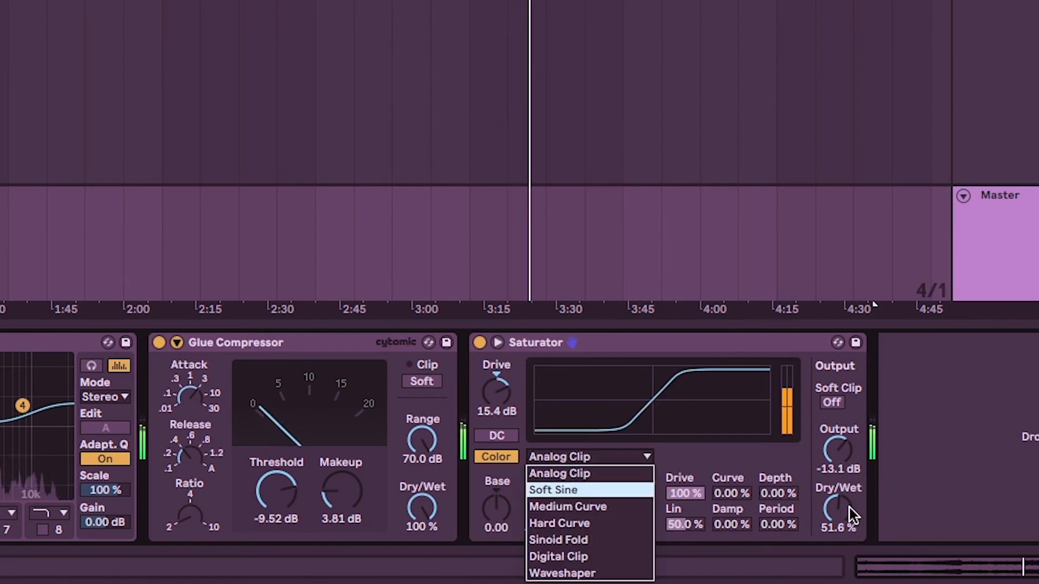
left_click(849, 507)
left_click_drag(848, 507, 848, 470)
left_click(595, 456)
left_click(576, 490)
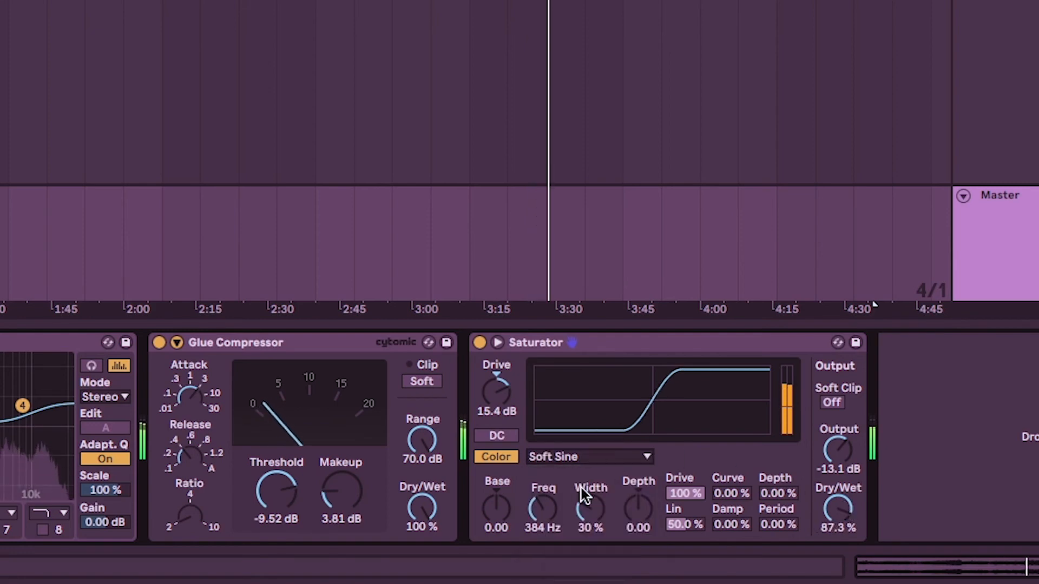
left_click_drag(837, 507, 837, 541)
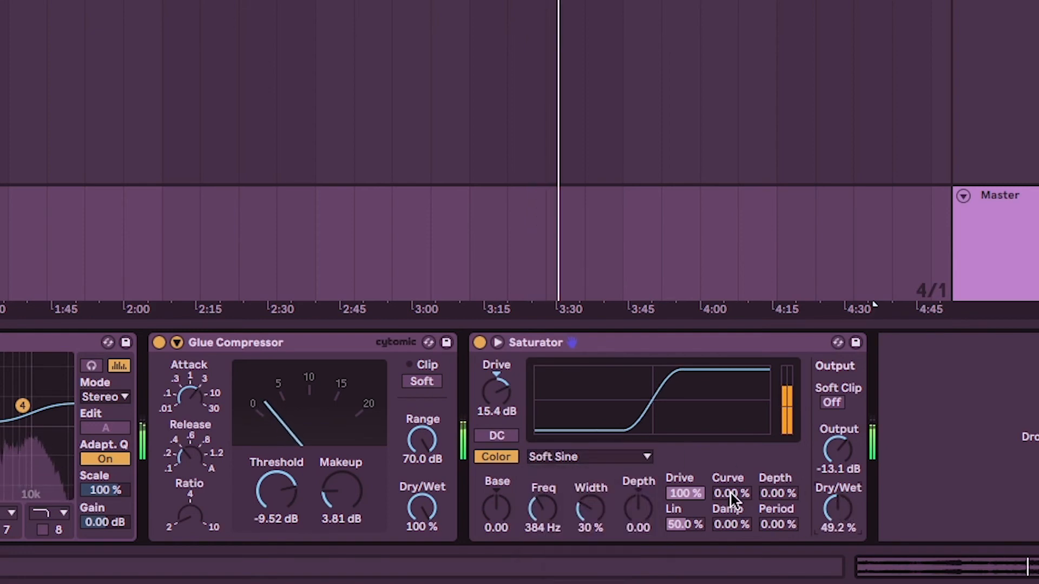
left_click(594, 458)
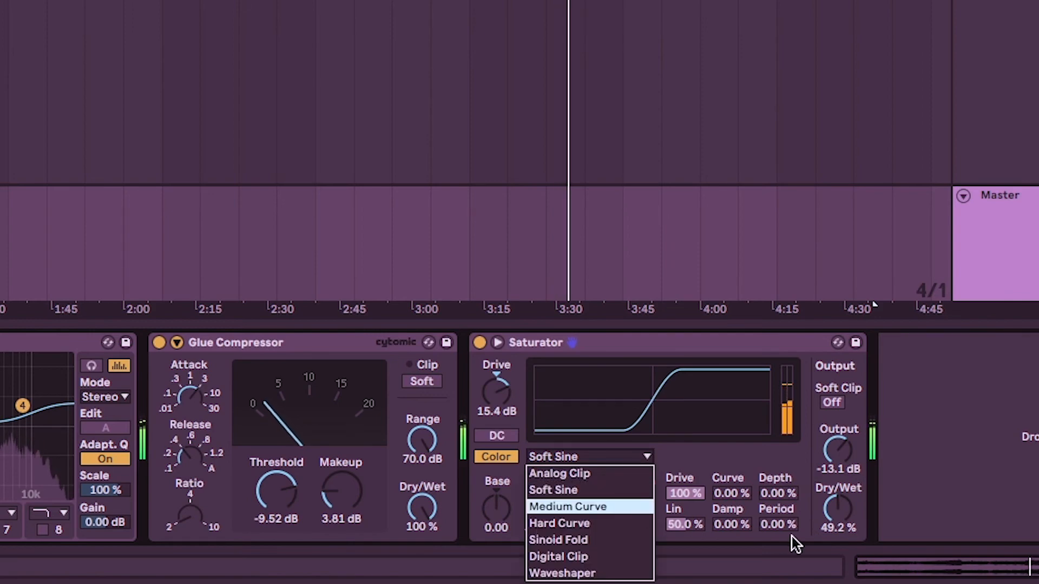
left_click(845, 503)
left_click_drag(836, 511, 836, 529)
Set the Saturator's color width to 58 %, depth to -8.38 and frequency to 425 Hz, replaying from about 2:45.
left_click_drag(593, 506, 592, 481)
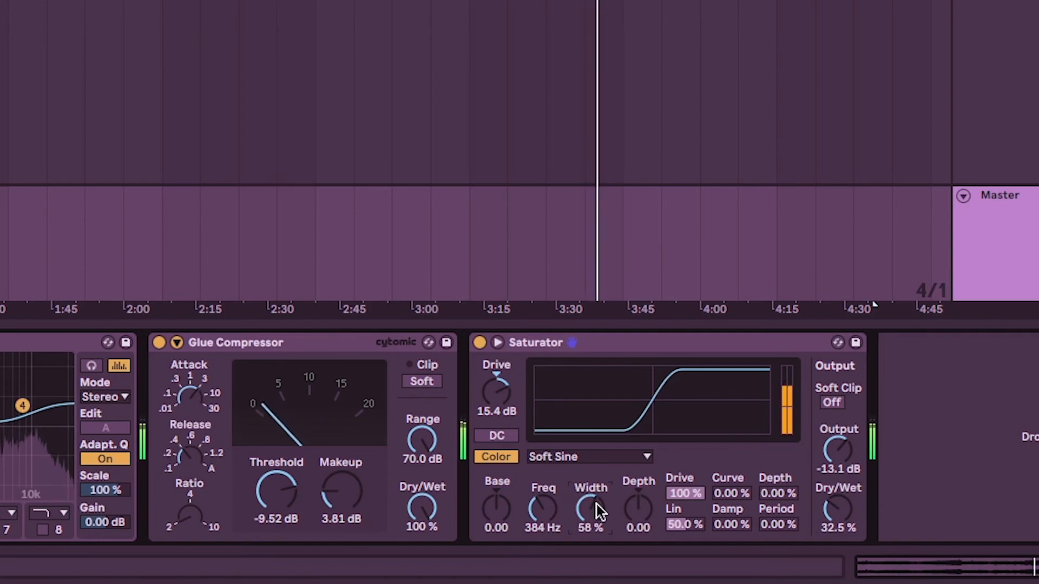
mouse_move(638, 508)
left_mouse_down()
mouse_move(639, 518)
mouse_move(639, 492)
mouse_move(638, 515)
left_mouse_up()
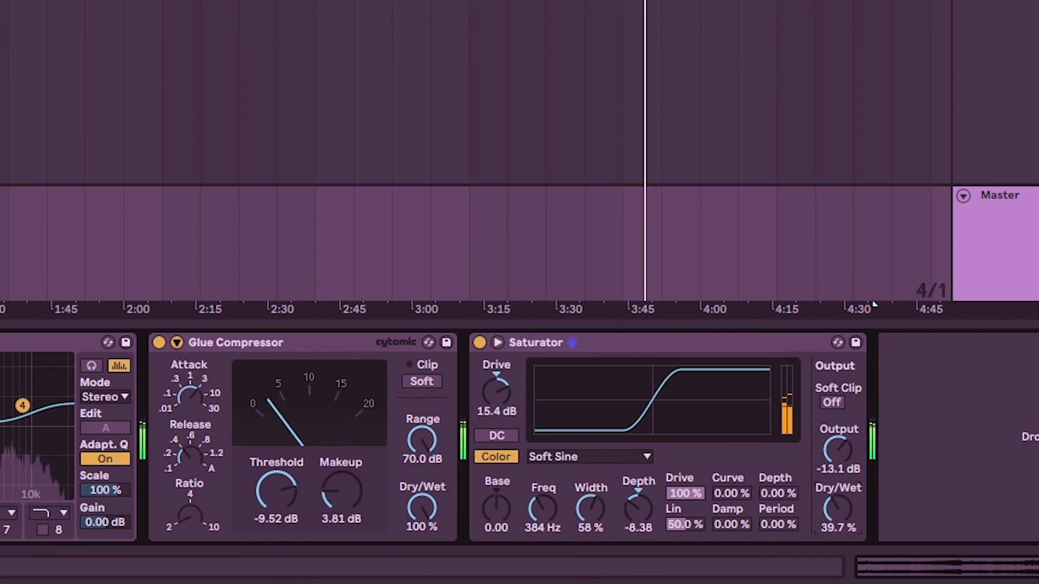
left_click(338, 1)
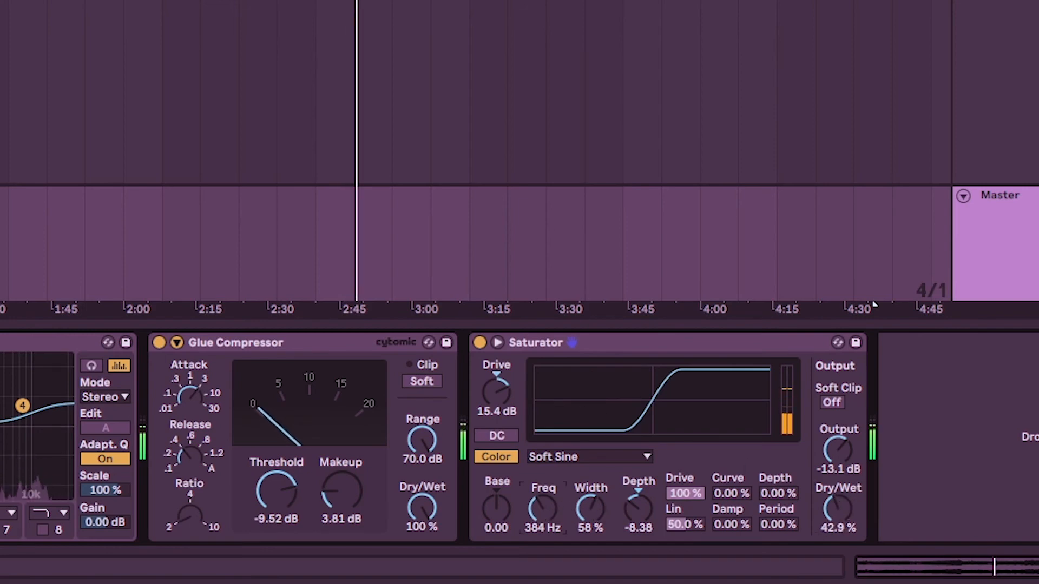
left_click_drag(535, 507, 535, 510)
Raise the Saturator's Dry/Wet to 63.5 %, then reduce it to 21.4 % while comparing the effect bypassed and active.
left_click_drag(848, 506, 848, 470)
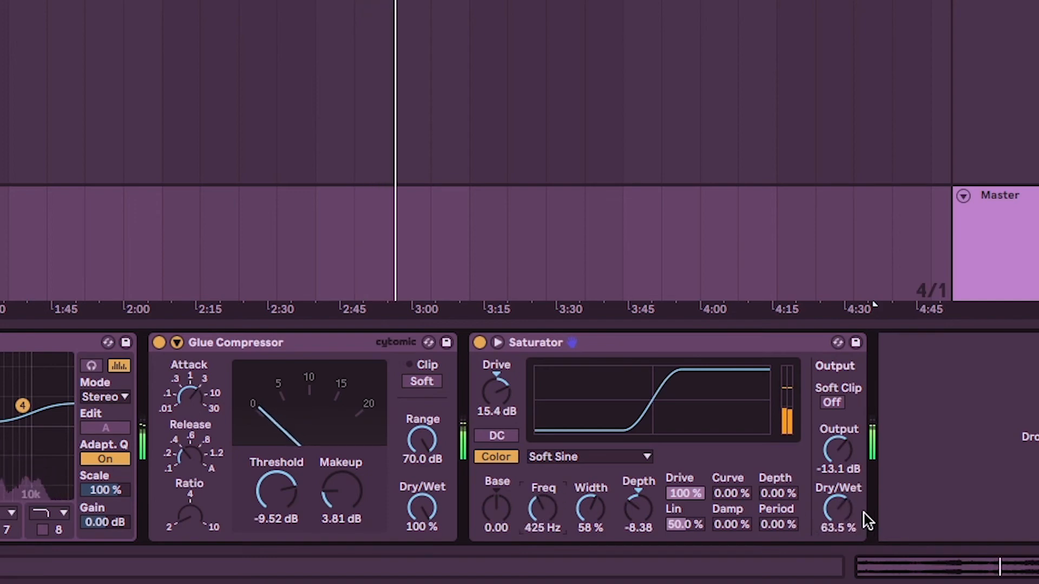
mouse_move(838, 509)
left_mouse_down()
mouse_move(838, 533)
mouse_move(836, 509)
left_mouse_up()
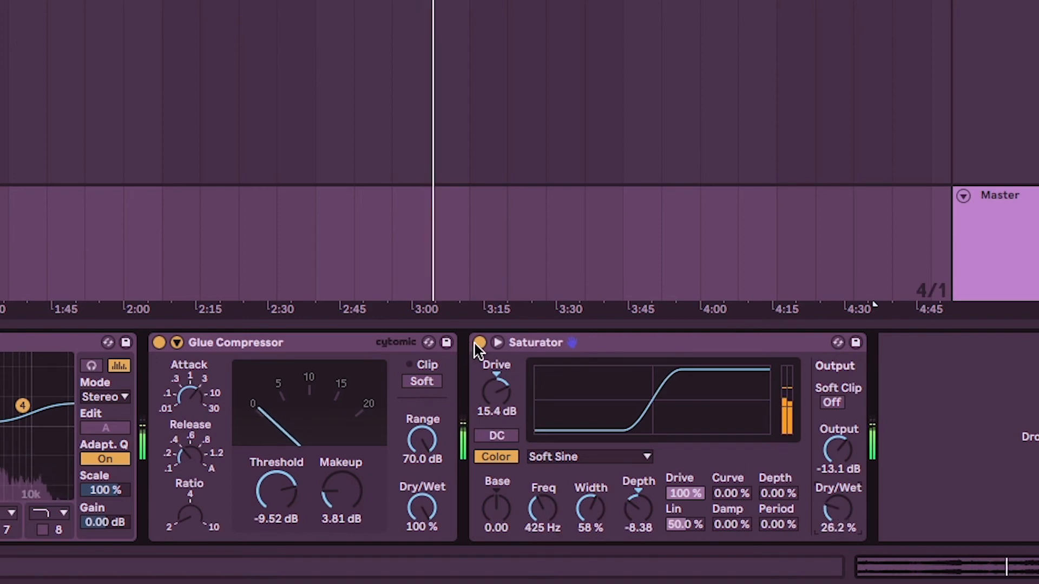
left_click(478, 344)
left_click(478, 343)
left_click_drag(837, 450, 838, 449)
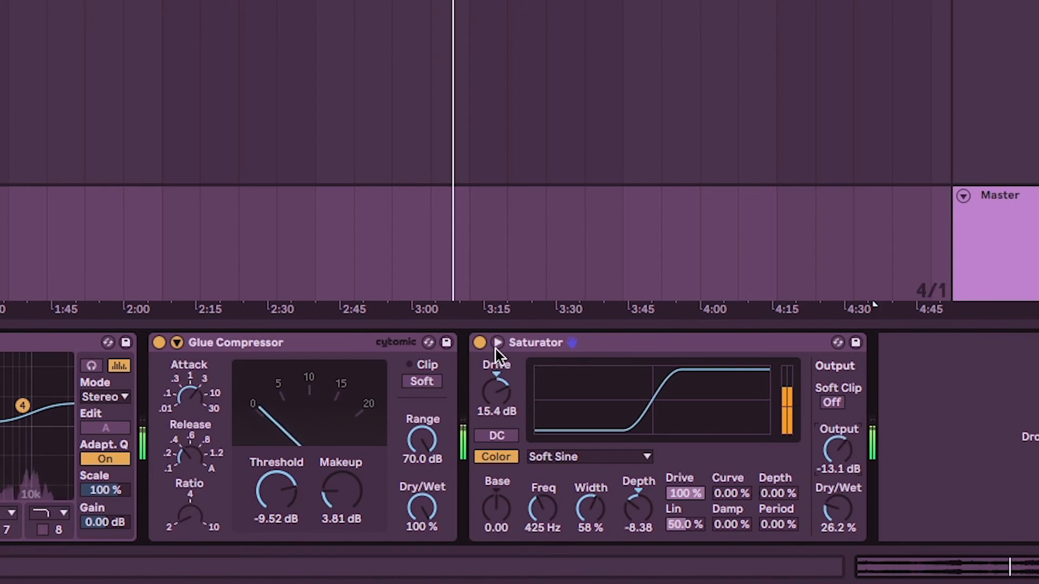
left_click(480, 343)
left_click(480, 343)
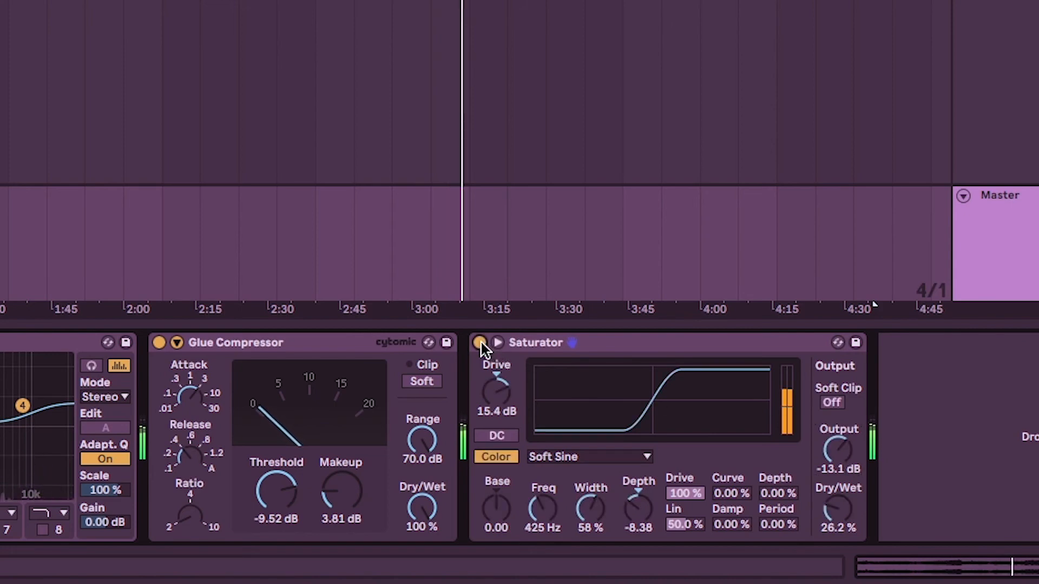
left_click_drag(838, 508, 838, 515)
left_click(481, 343)
left_click(480, 343)
left_click_drag(821, 506, 821, 503)
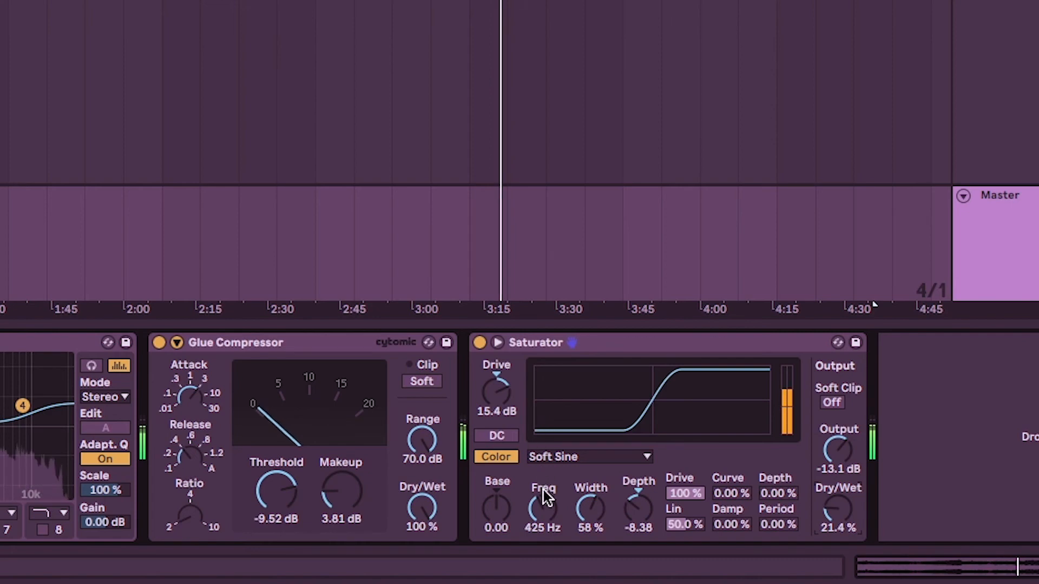
Set the Saturator's drive to 16.6 dB, its curve to Medium Curve and its Dry/Wet to 13.5 %.
left_click_drag(496, 392, 496, 385)
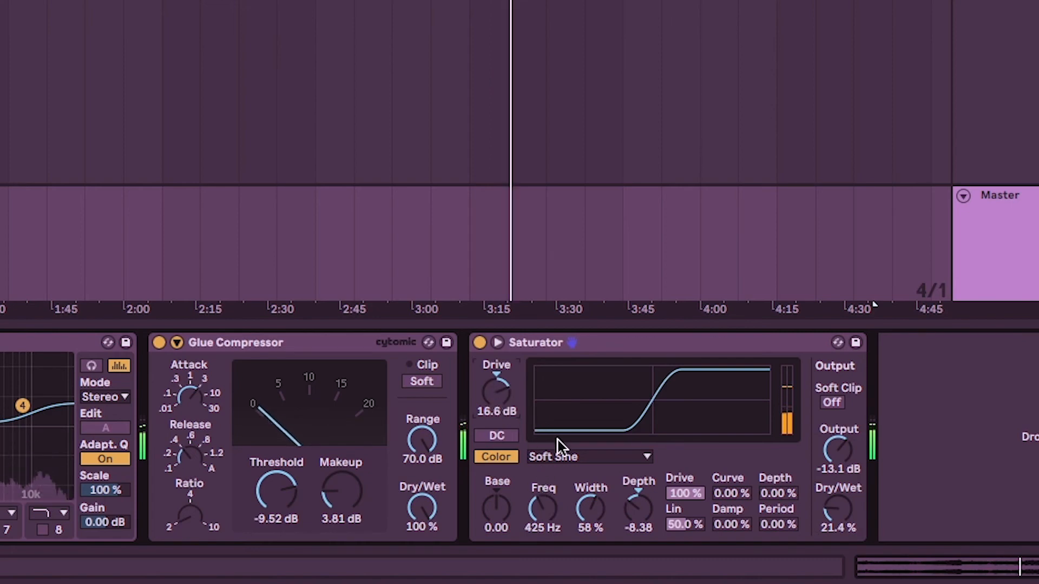
left_click(558, 457)
left_click(550, 503)
mouse_move(836, 511)
left_mouse_down()
mouse_move(836, 494)
mouse_move(836, 523)
left_mouse_up()
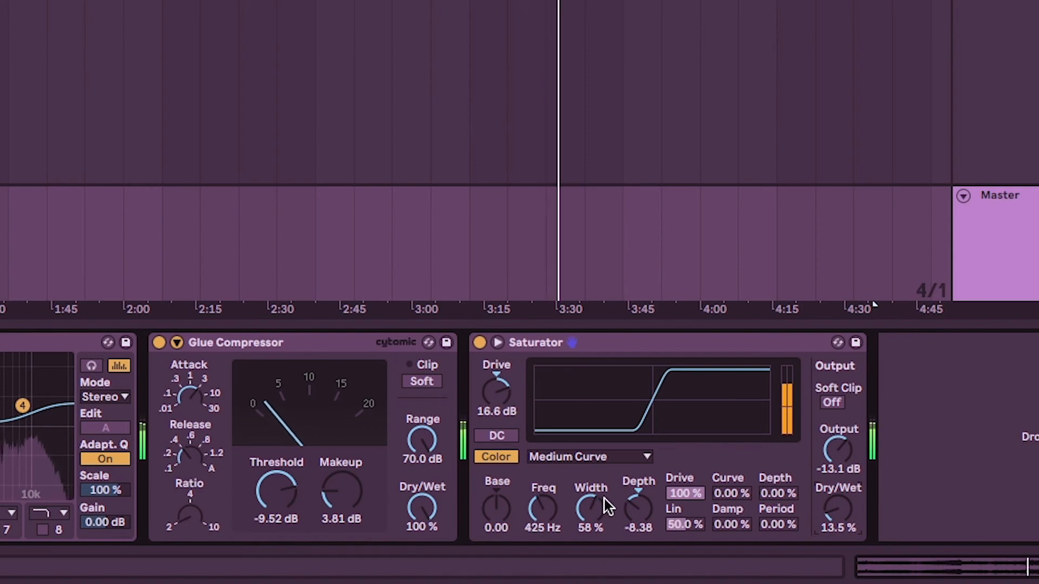
Set the Saturator's color depth to -3.81, width to 35 % and Dry/Wet to 7.94 %, comparing it bypassed and active.
left_click_drag(622, 514, 590, 522)
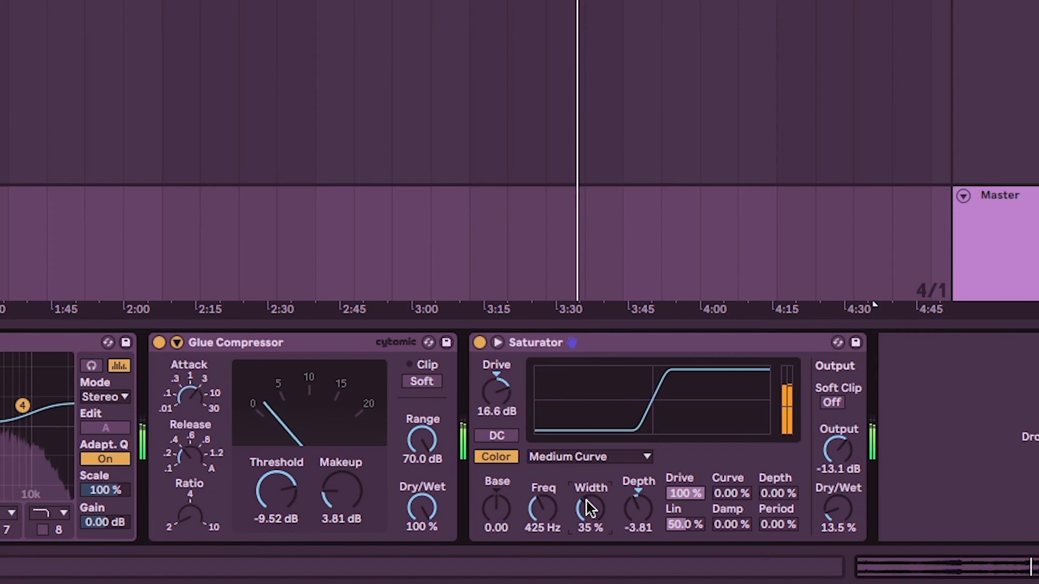
left_click_drag(839, 508, 838, 515)
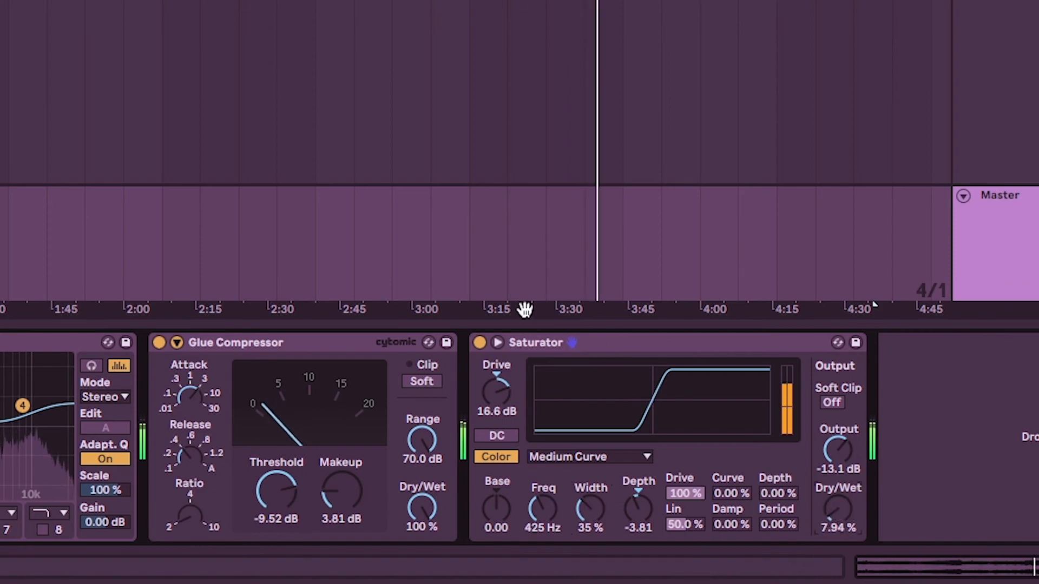
left_click(476, 343)
left_click(476, 344)
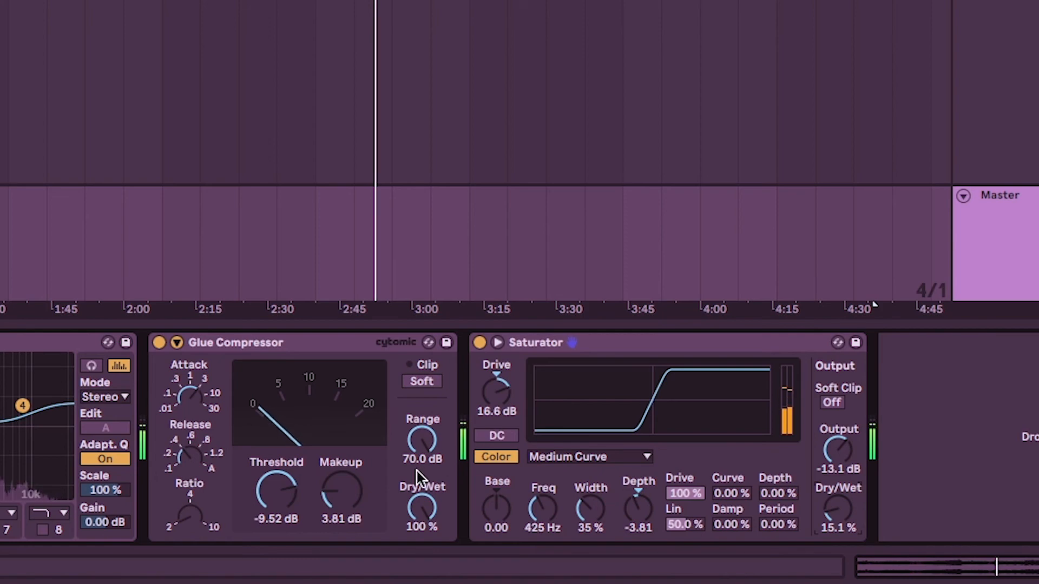
Set the Glue Compressor's threshold to -14.3 dB and its Dry/Wet to 90 % during playback, and stop the track.
left_click_drag(284, 480, 283, 493)
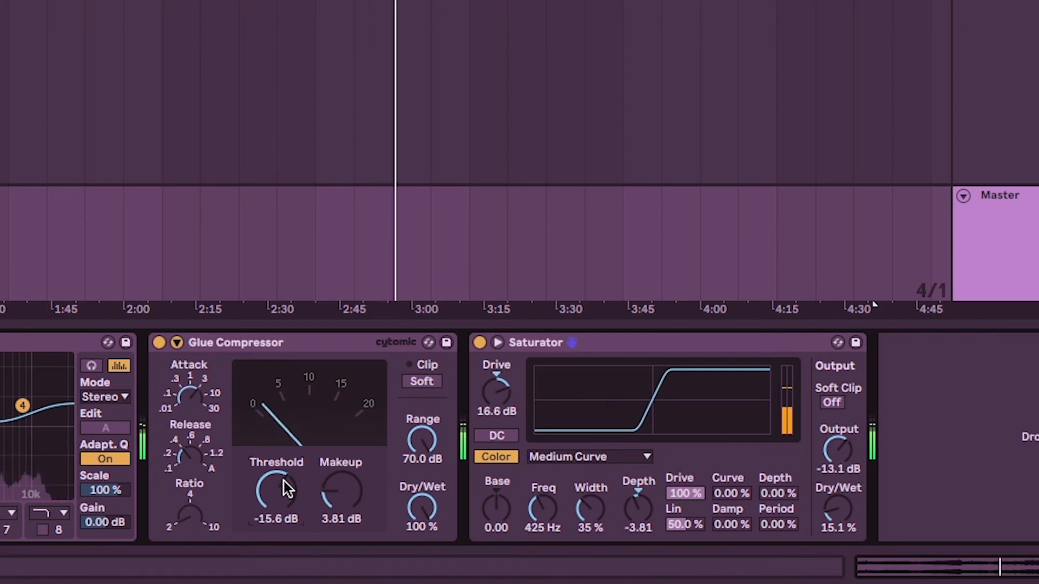
left_click_drag(284, 479, 283, 486)
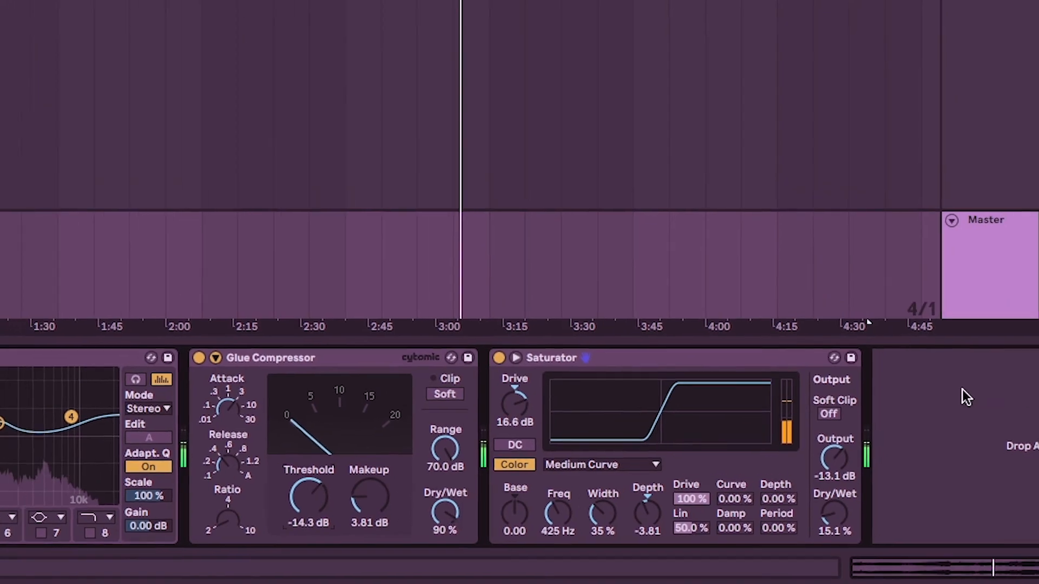
key("space")
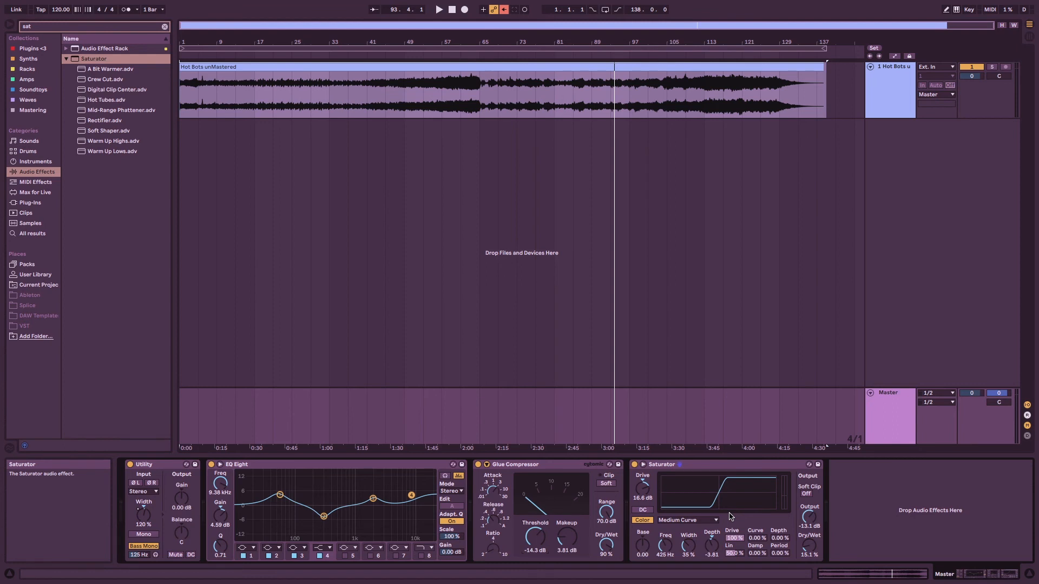
Search the audio effects for "limit", add the Limiter after the Saturator on the Master, and clear the search.
left_click(165, 27)
type("limit")
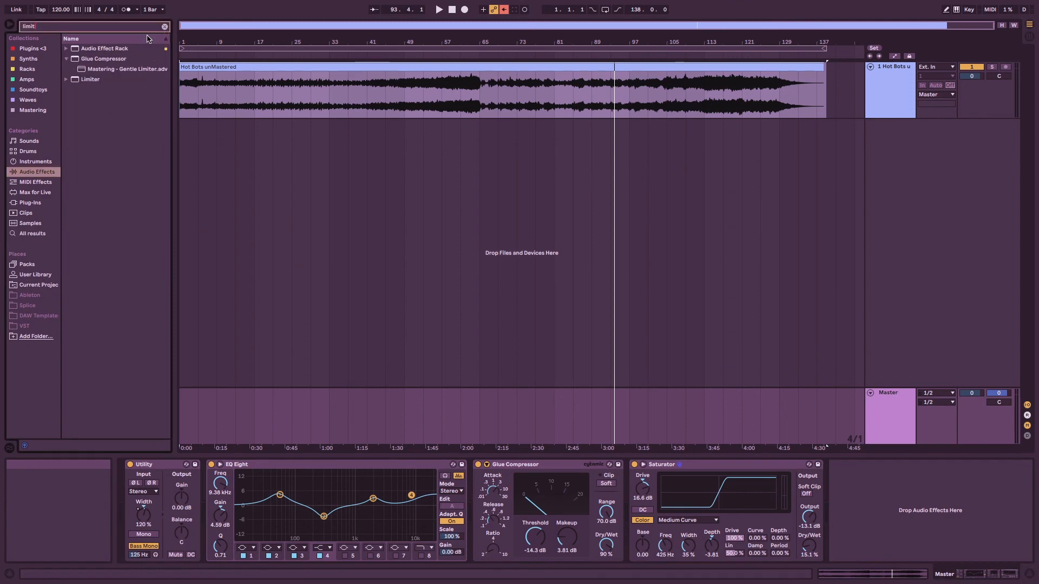
double_click(90, 80)
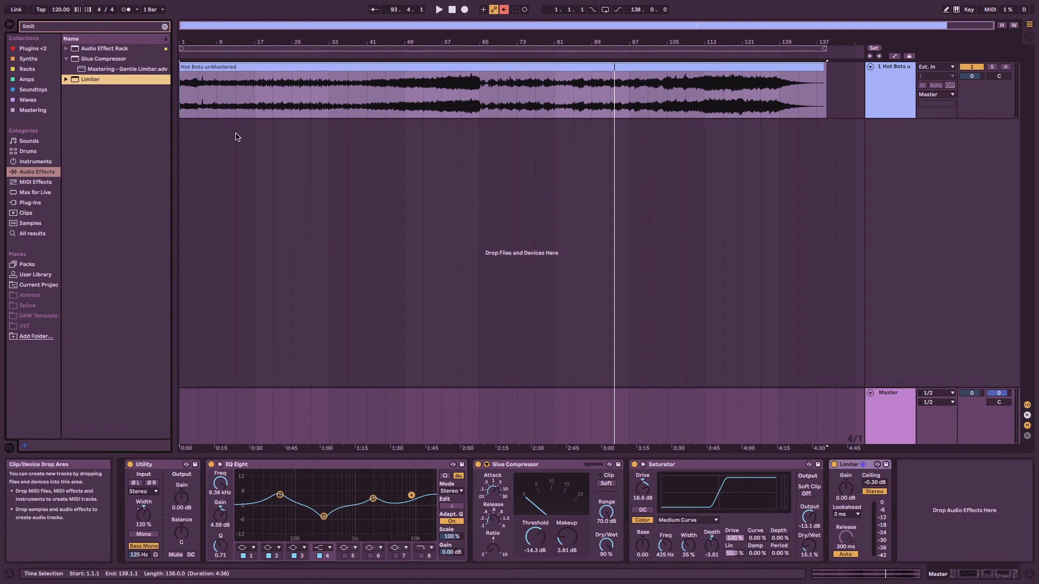
left_click(164, 27)
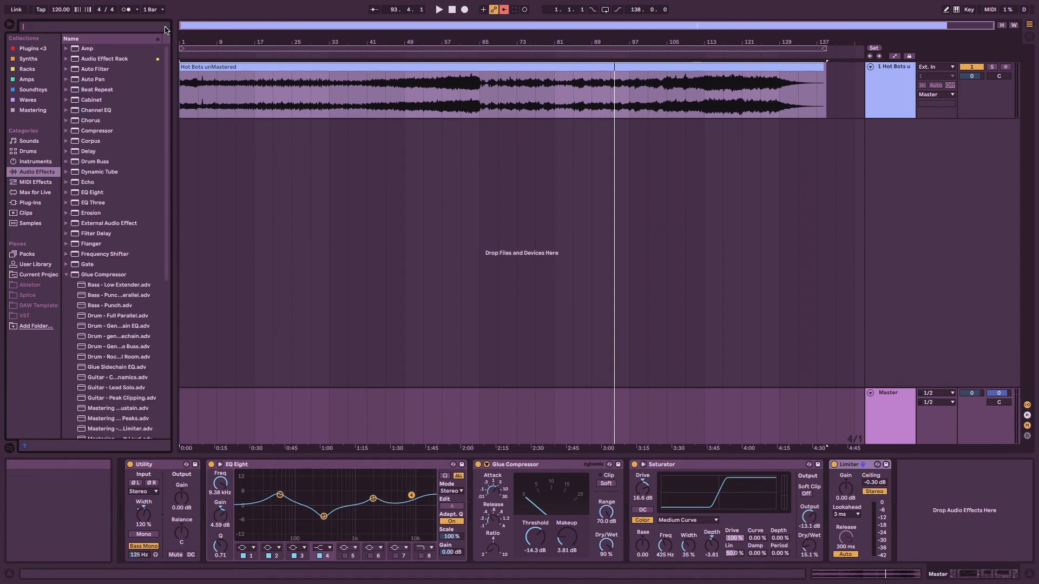
Review the plug-in source and VST3 custom folder settings in the preferences, and close the preferences.
mouse_move(66, 5)
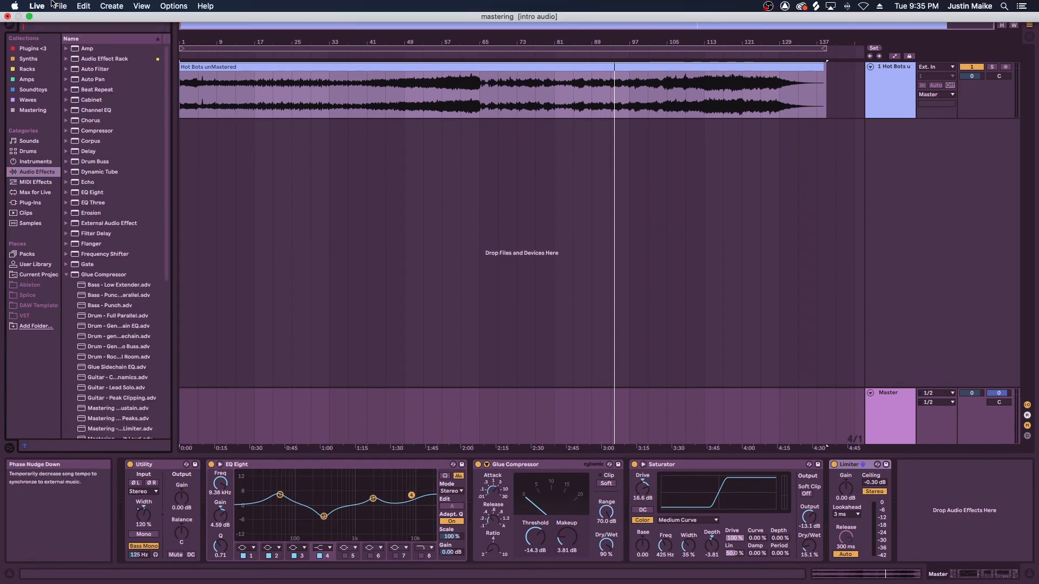
left_click(38, 6)
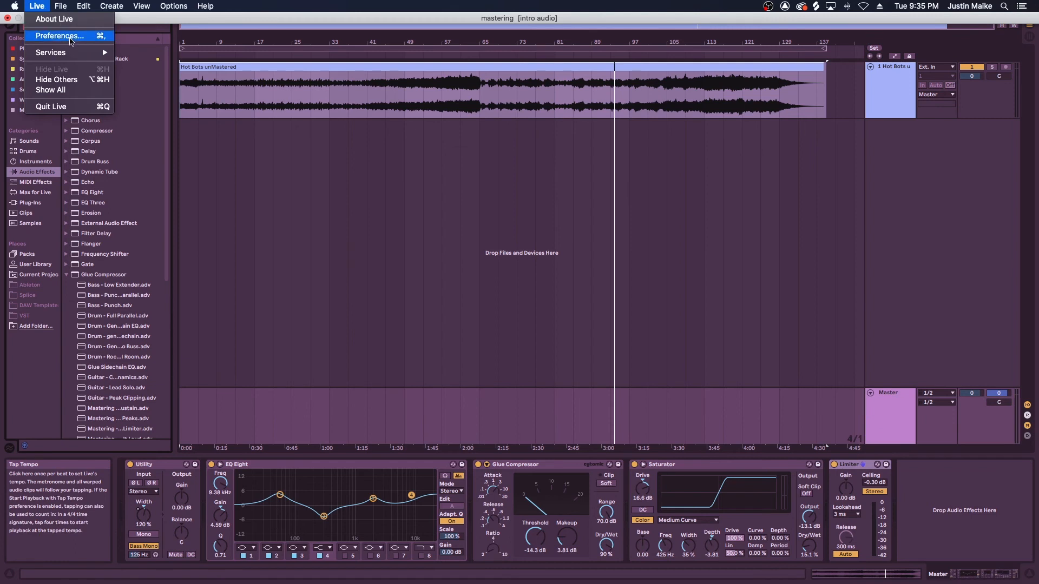
left_click(70, 40)
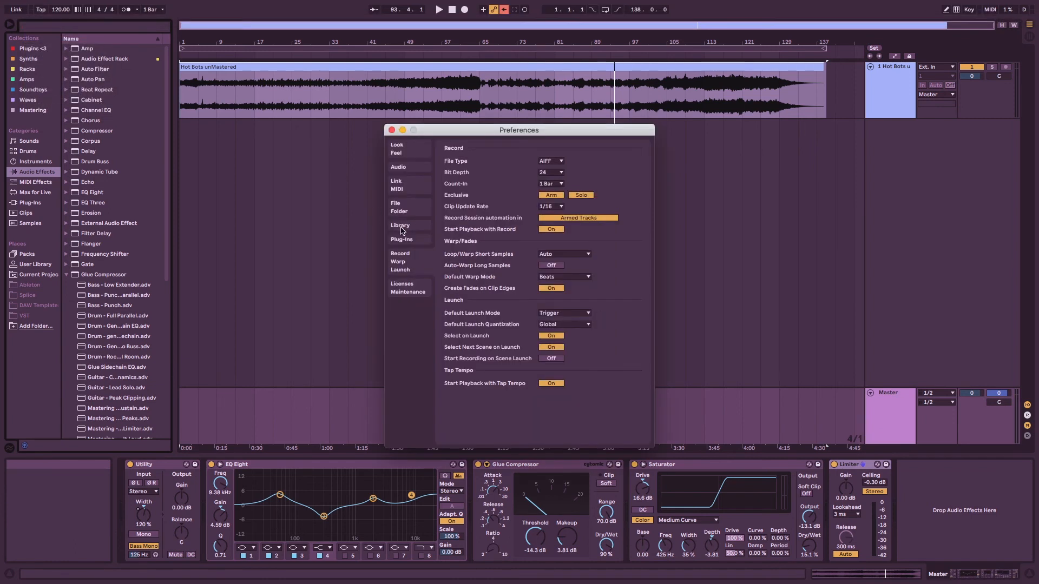
left_click(404, 240)
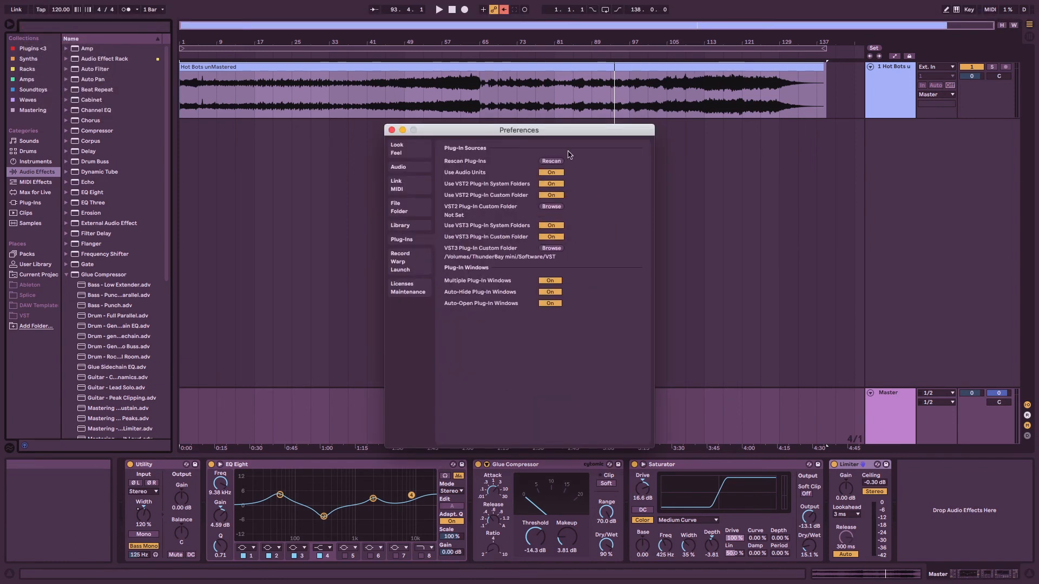
left_click(391, 131)
Find the VST3 Youlean Loudness Meter 2 by searching the plug-ins for "you", add it after the Limiter, and reposition its window.
left_click(21, 203)
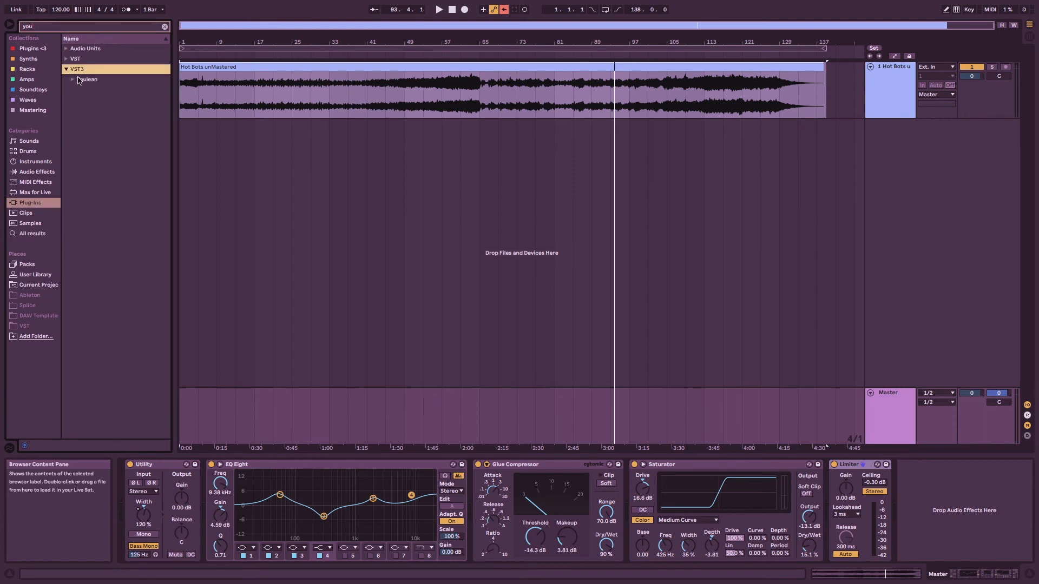
left_click(78, 80)
double_click(87, 90)
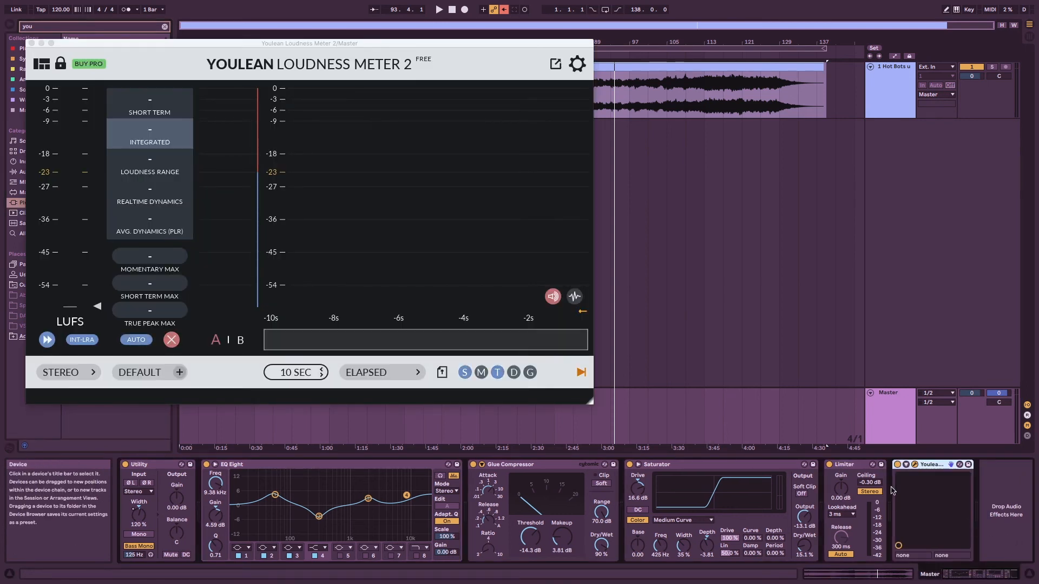
left_click_drag(426, 41, 454, 63)
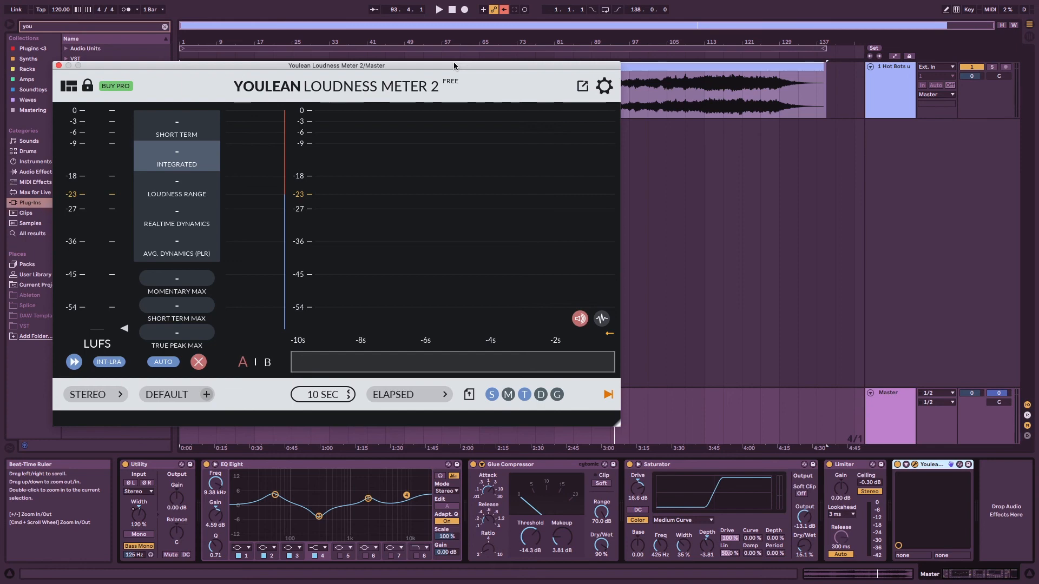
Select the Master track, switch to the Session View, and play the track briefly to check the Master output level.
left_click(932, 465)
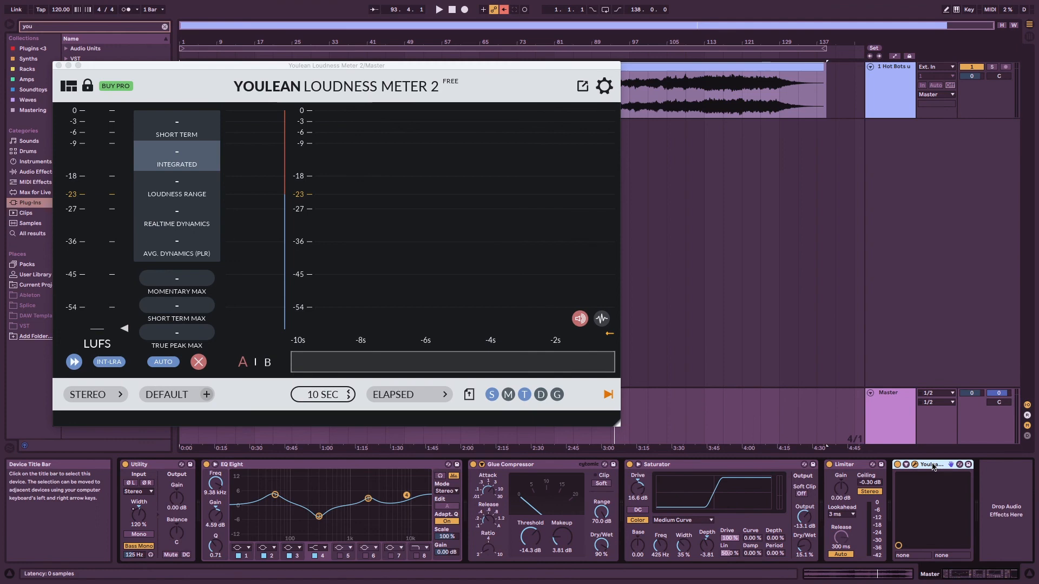
left_click(877, 421)
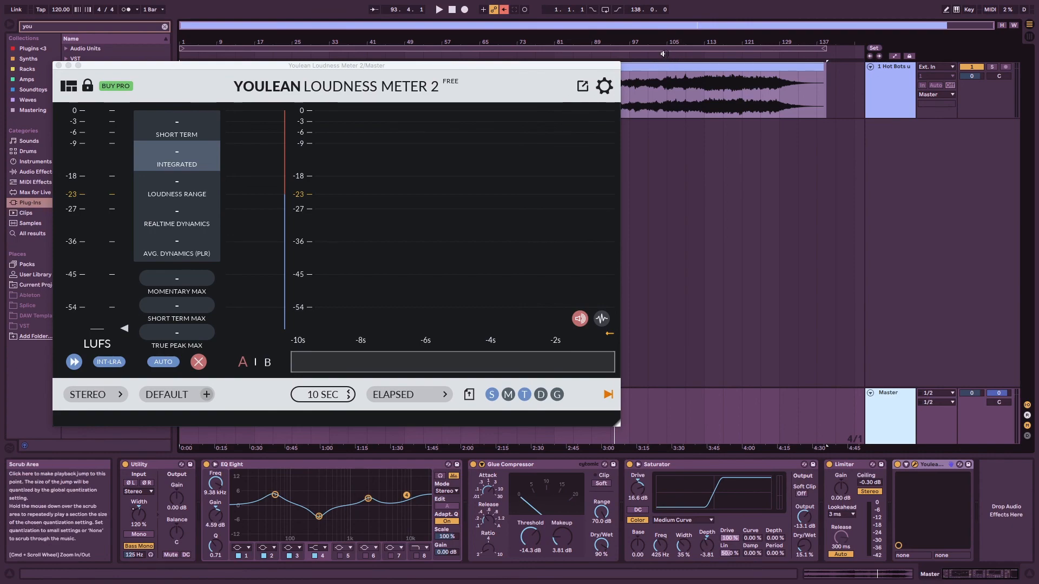
key("Tab")
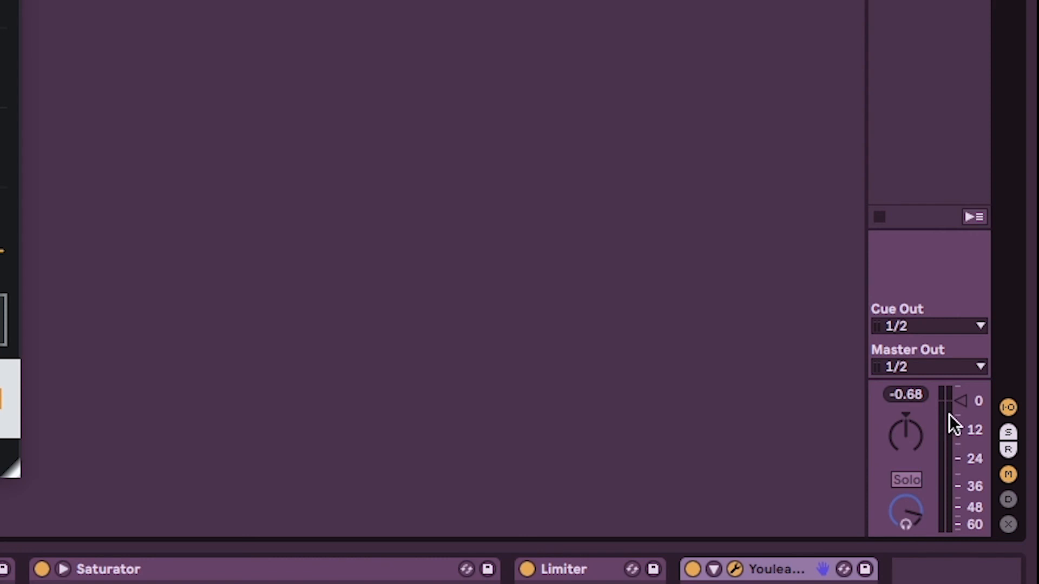
key("space")
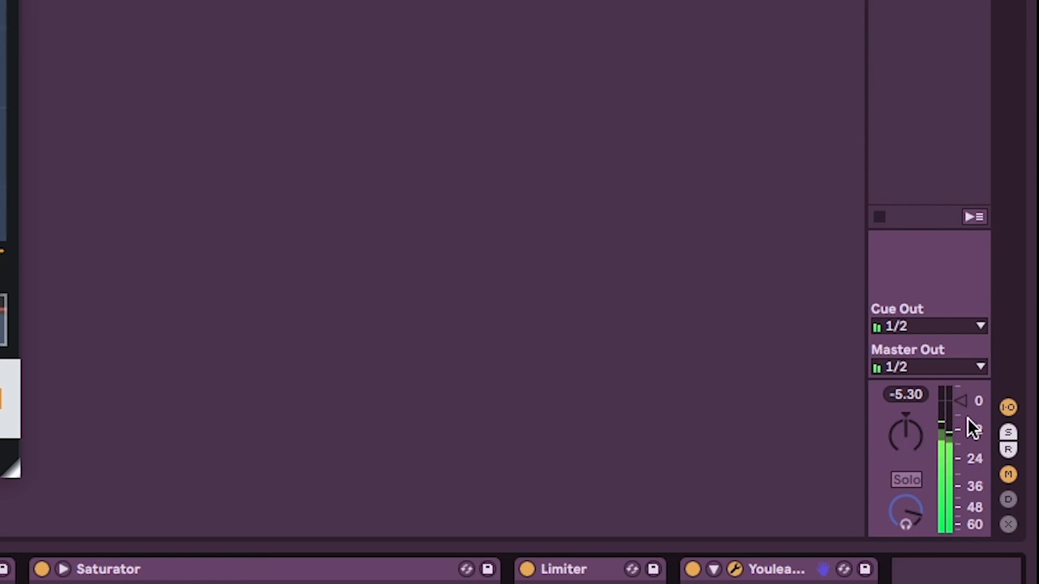
key("space")
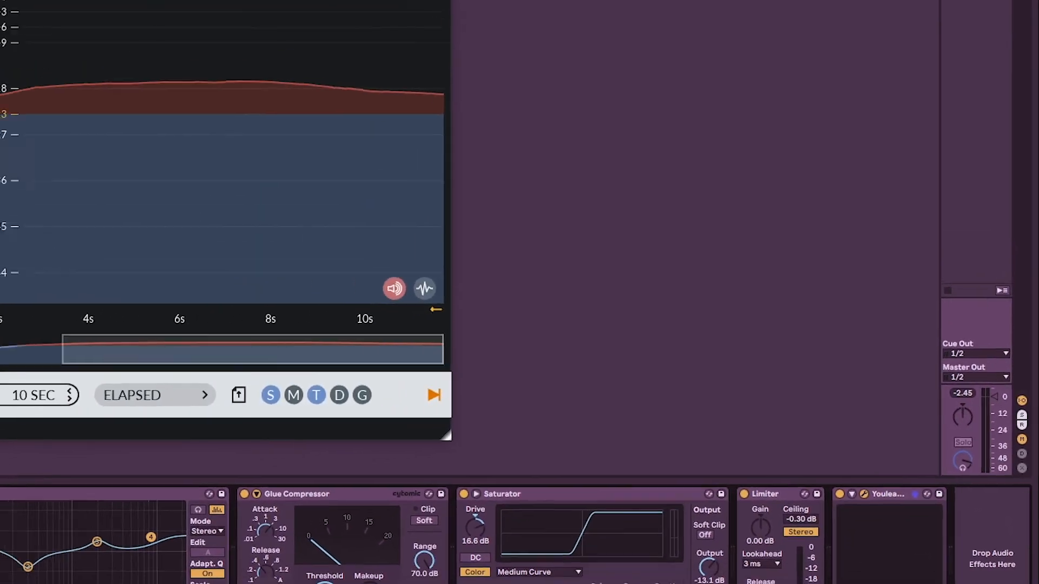
Close and reopen the Youlean Loudness Meter 2 window from its device on the Master, and reposition the window.
left_click_drag(463, 115, 488, 110)
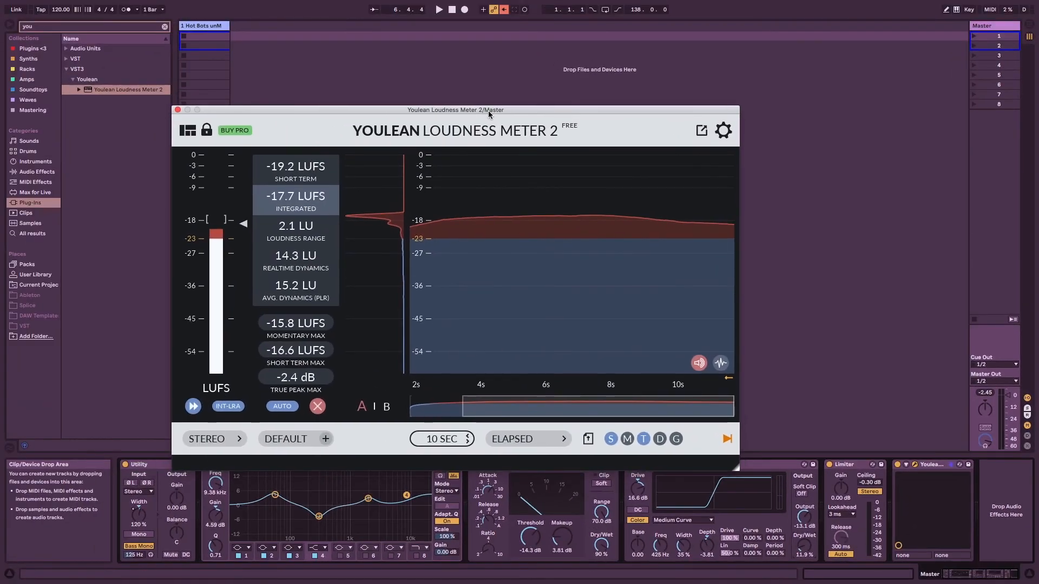
left_click(177, 110)
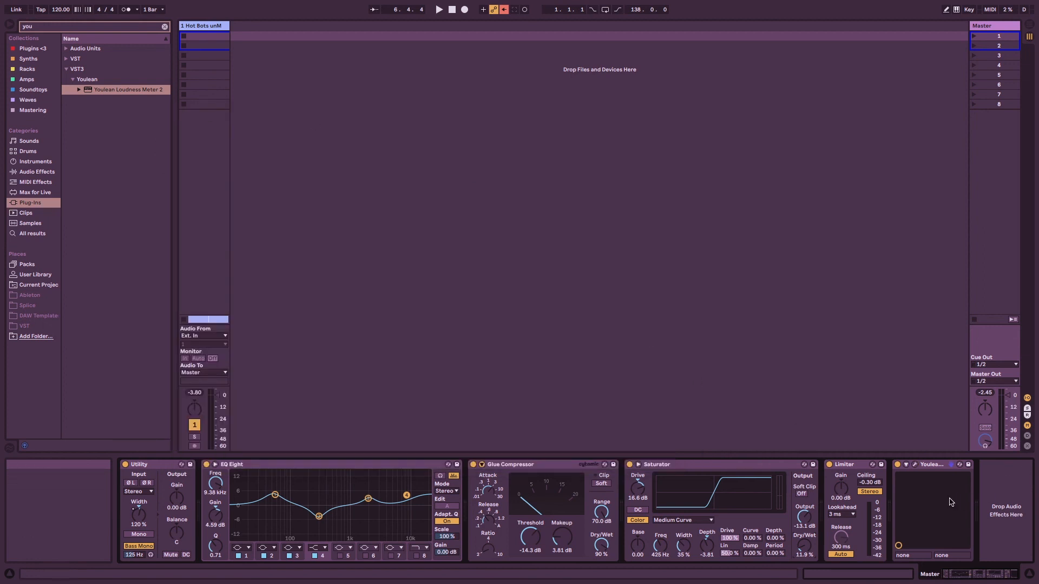
left_click(862, 466)
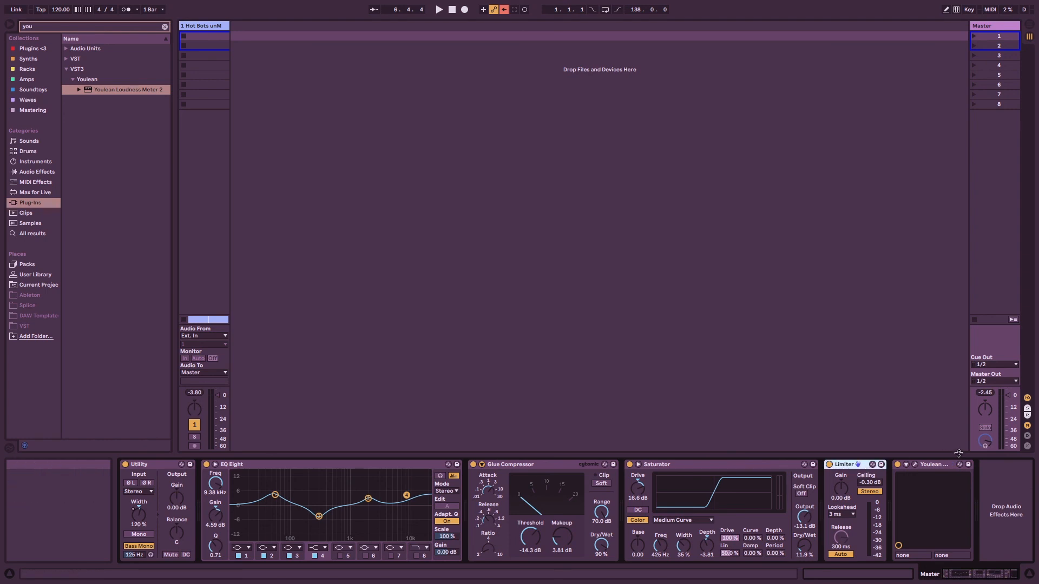
left_click(915, 464)
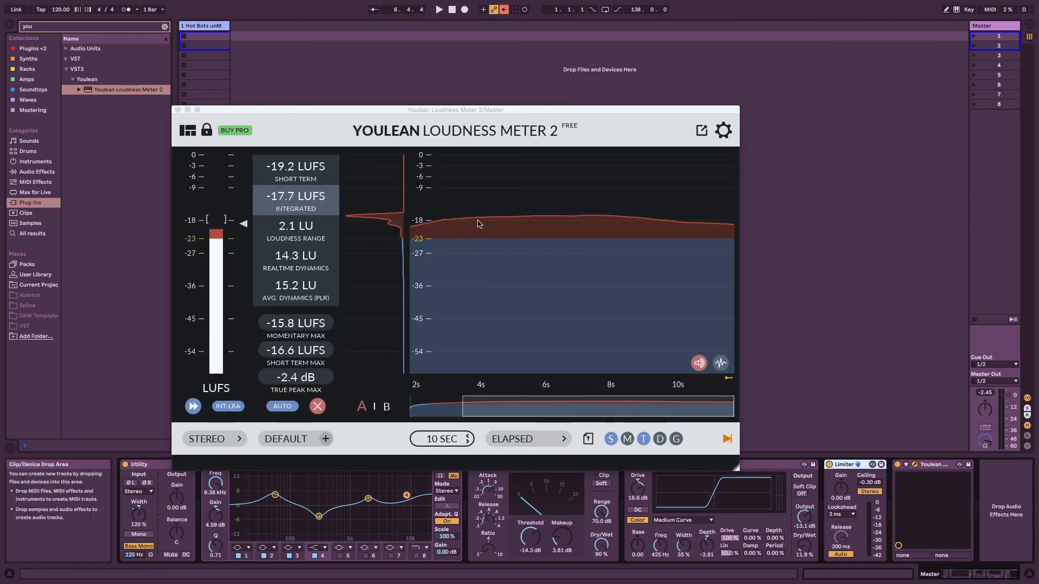
left_click_drag(468, 115, 534, 81)
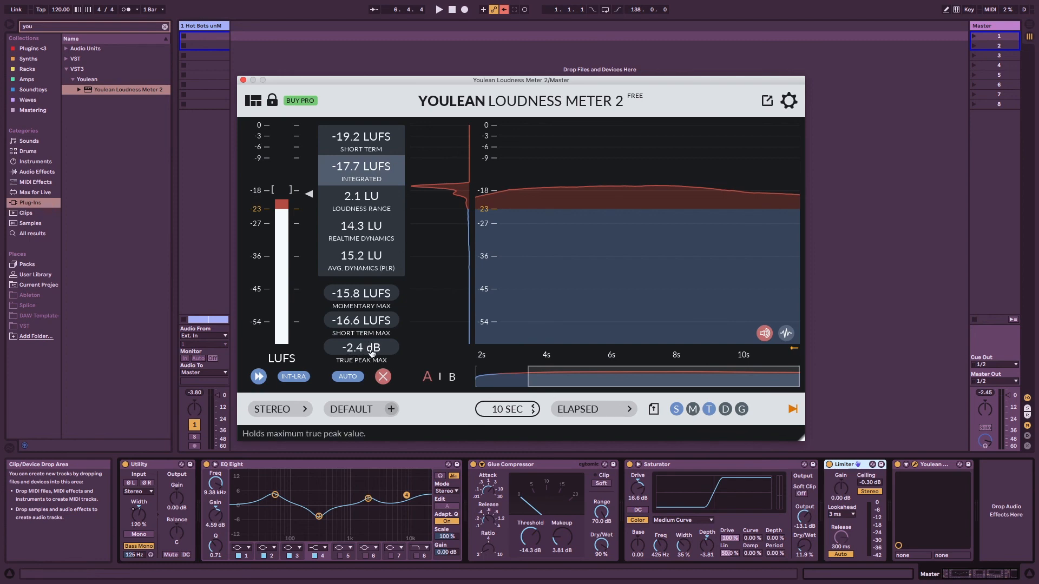
left_click_drag(609, 81, 512, 52)
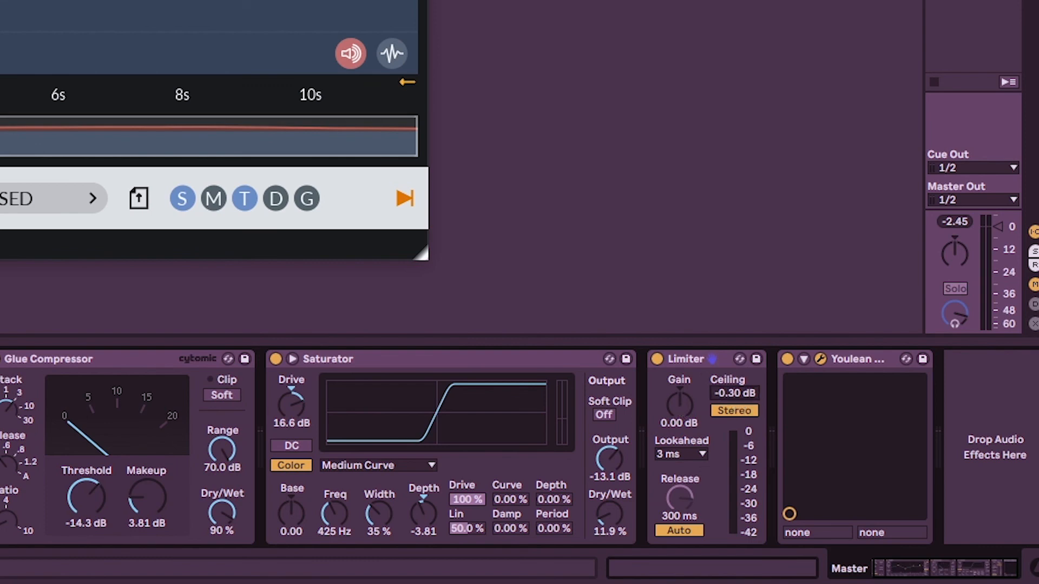
Set the Limiter's ceiling to -1.12 dB and raise its gain to 6.40 dB while playing the track in the Arrangement View.
left_click_drag(734, 393, 734, 411)
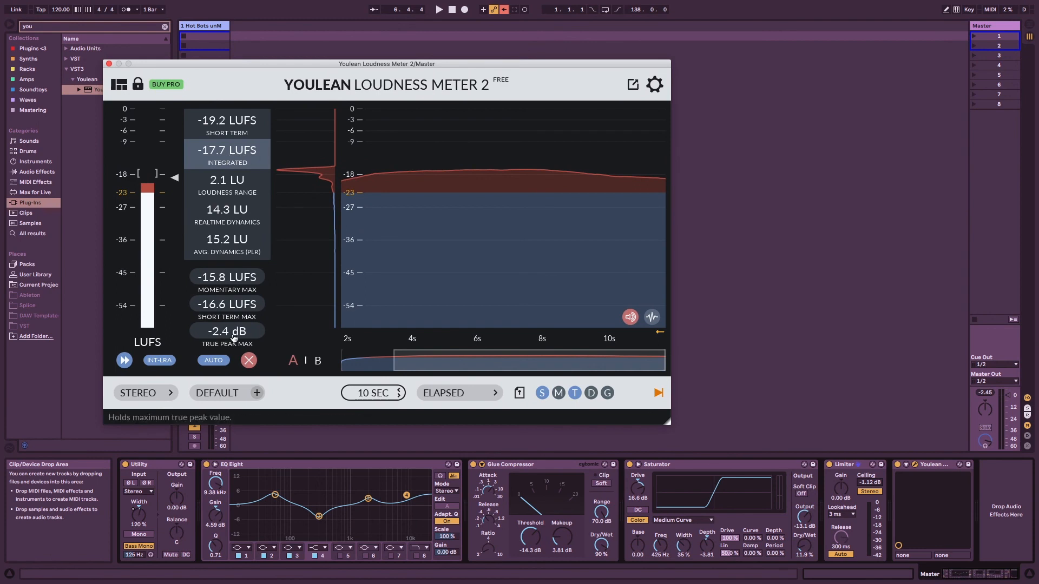
key("Tab")
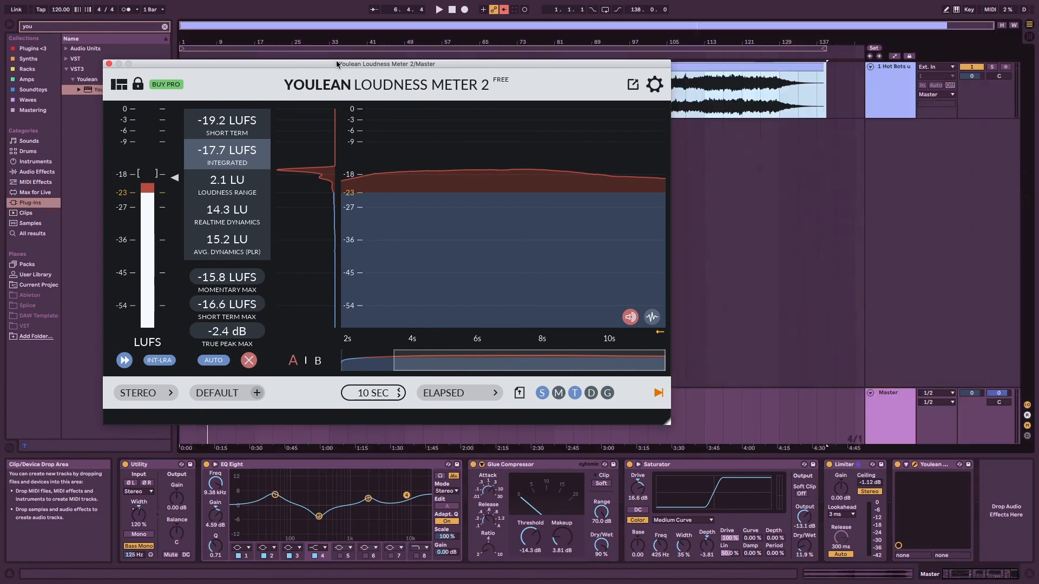
left_click(617, 55)
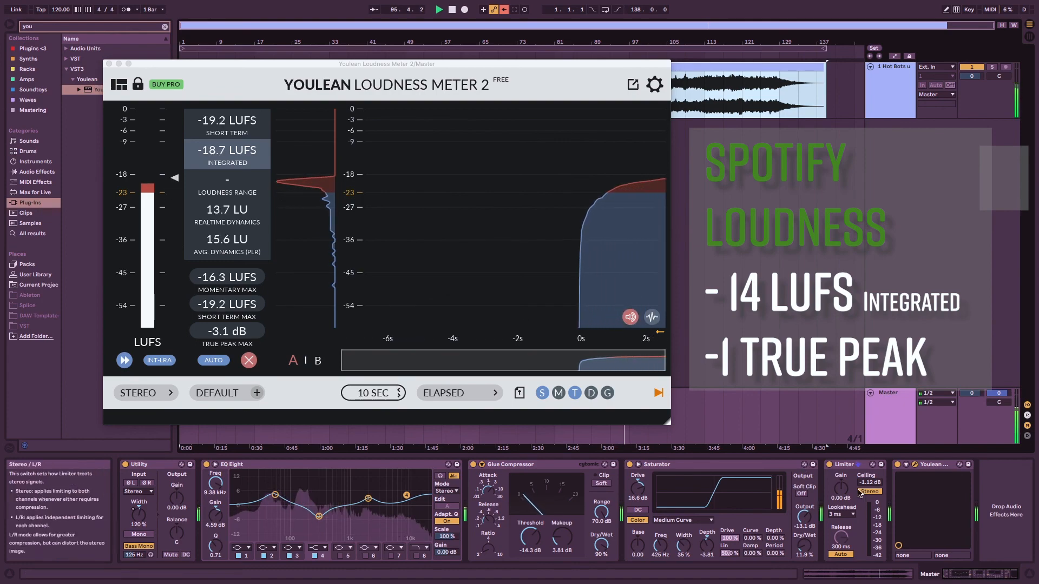
left_click_drag(841, 488, 840, 459)
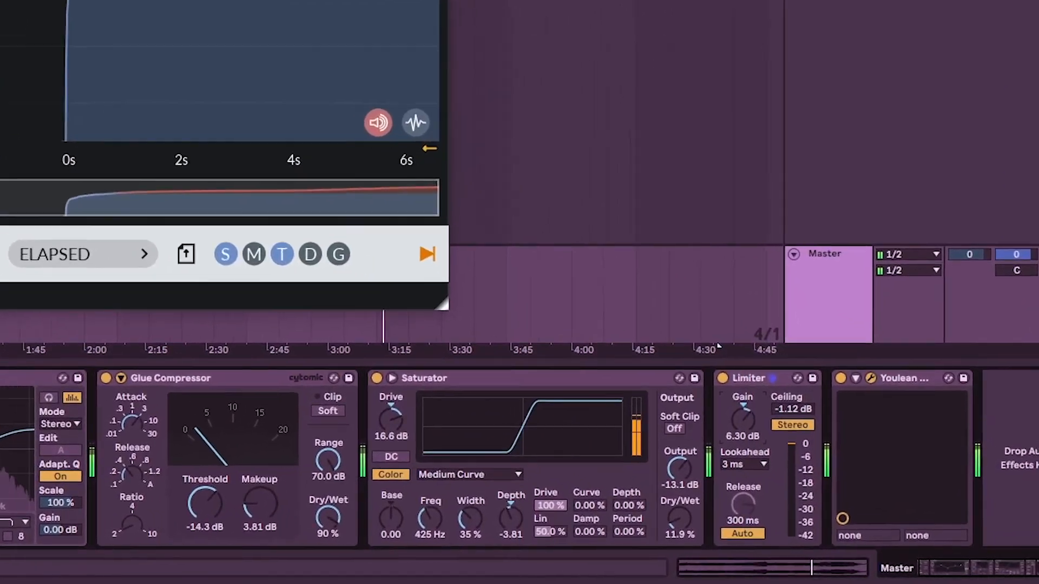
left_click_drag(743, 419, 743, 415)
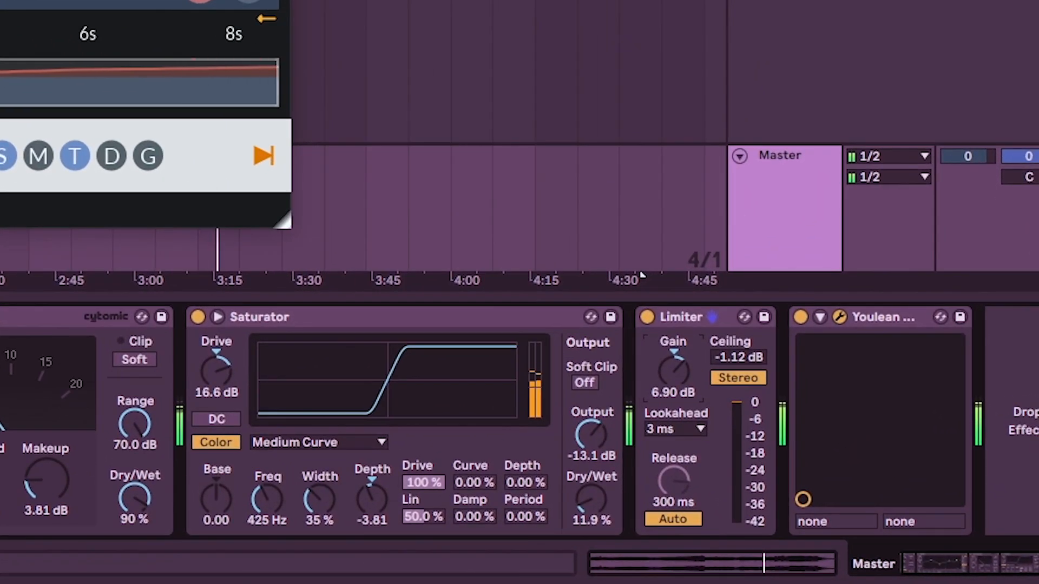
left_click_drag(674, 371, 674, 378)
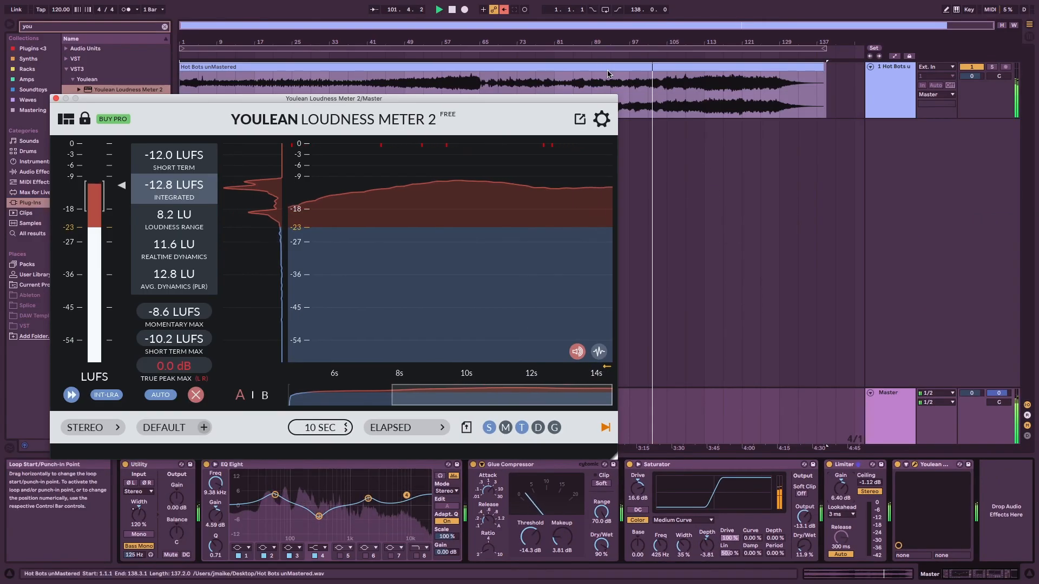
Replay the late section of the track with the loudness meter's measurements reset, and lower the Limiter's gain to 4.70 dB.
left_click(608, 72)
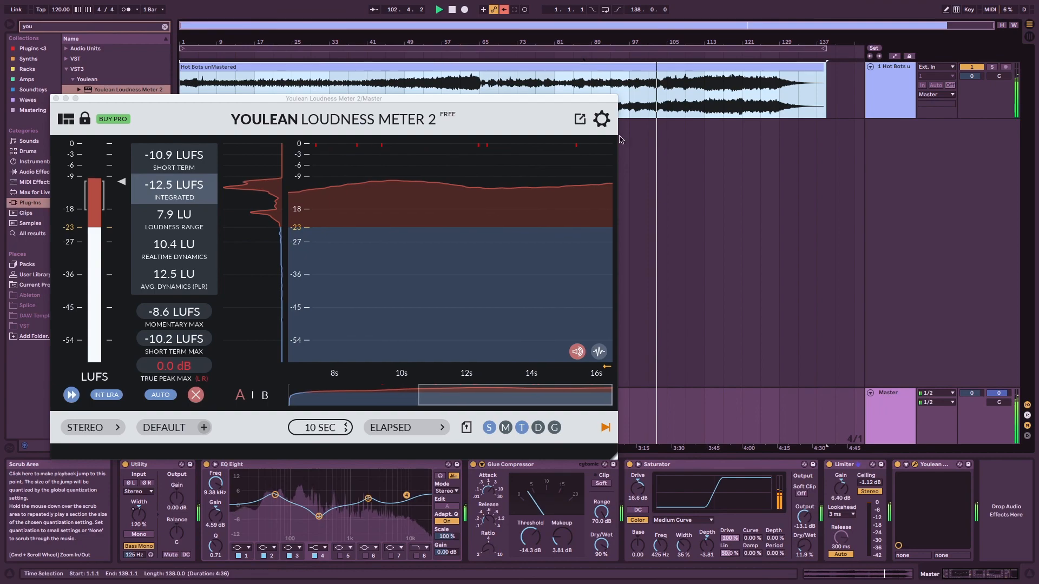
key("space")
key("space")
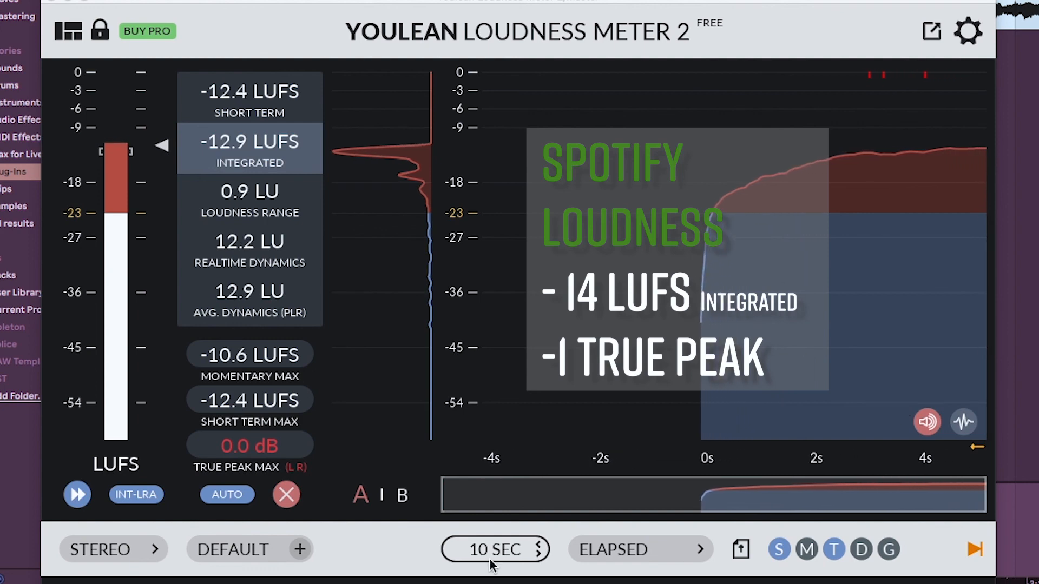
left_click(286, 493)
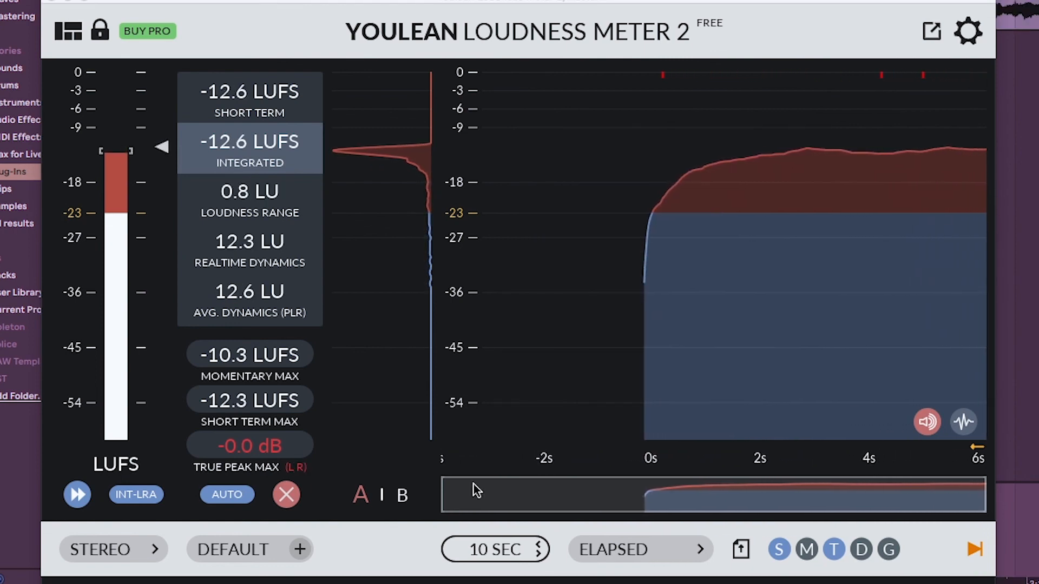
left_click(287, 495)
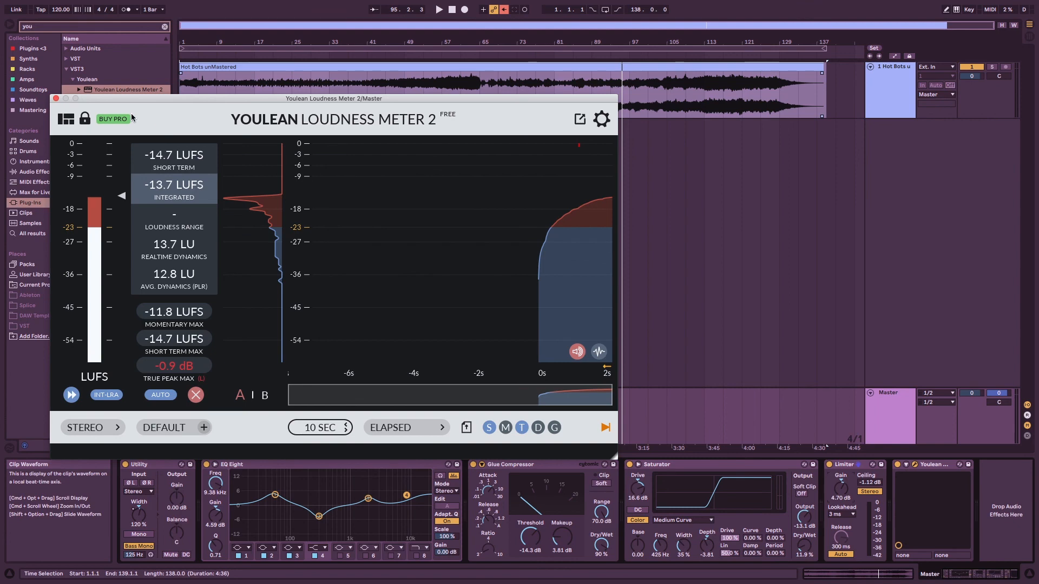
Close the loudness meter window and add a fade-out at the end of the Hot Bots unMastered clip.
left_click(57, 98)
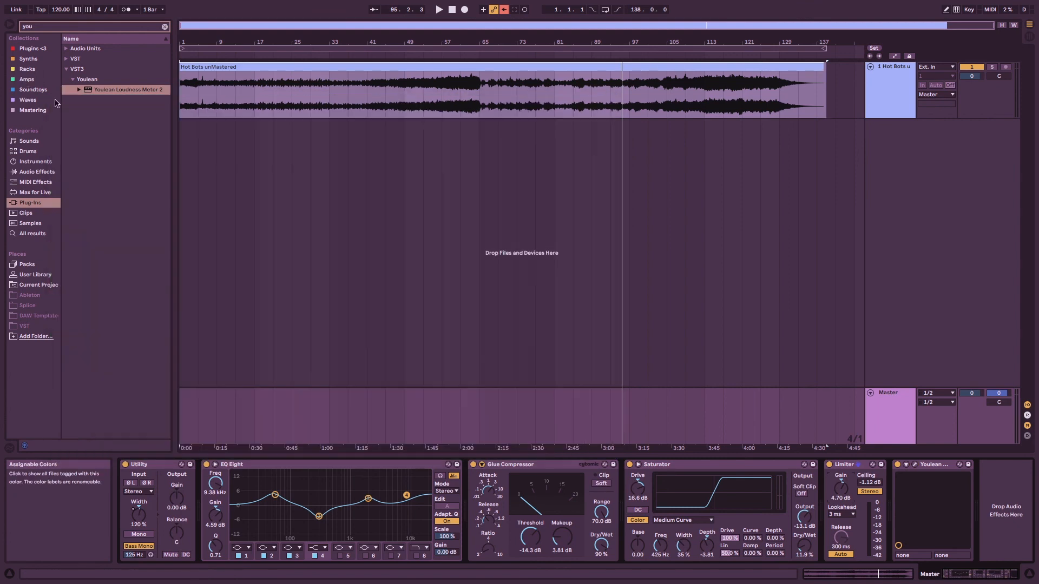
left_click(818, 85)
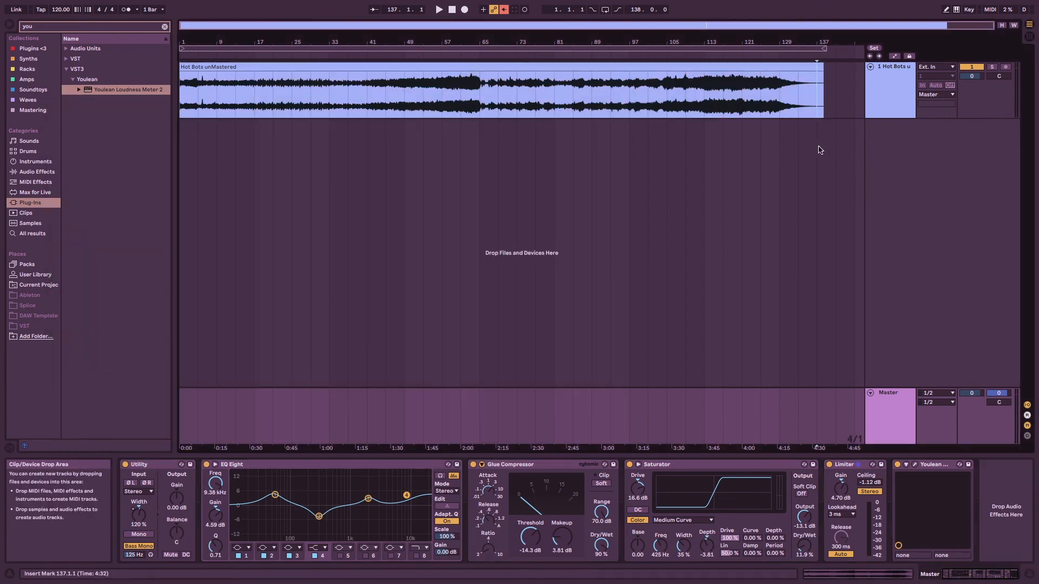
left_click_drag(821, 73, 799, 78)
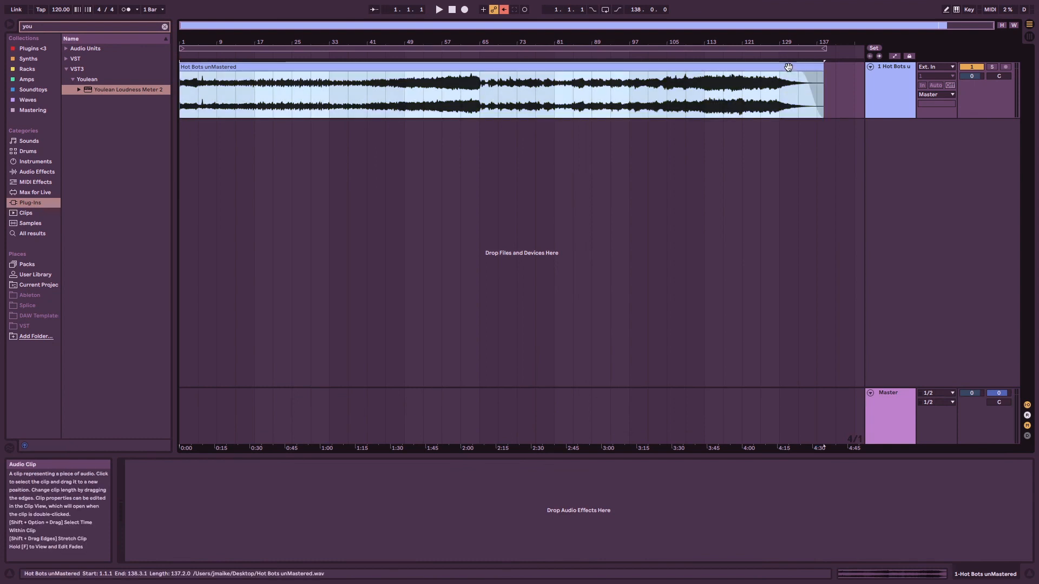
Open the audio export settings for the full 138-bar loop range and keep the sample rate at 48000.
left_click(785, 49)
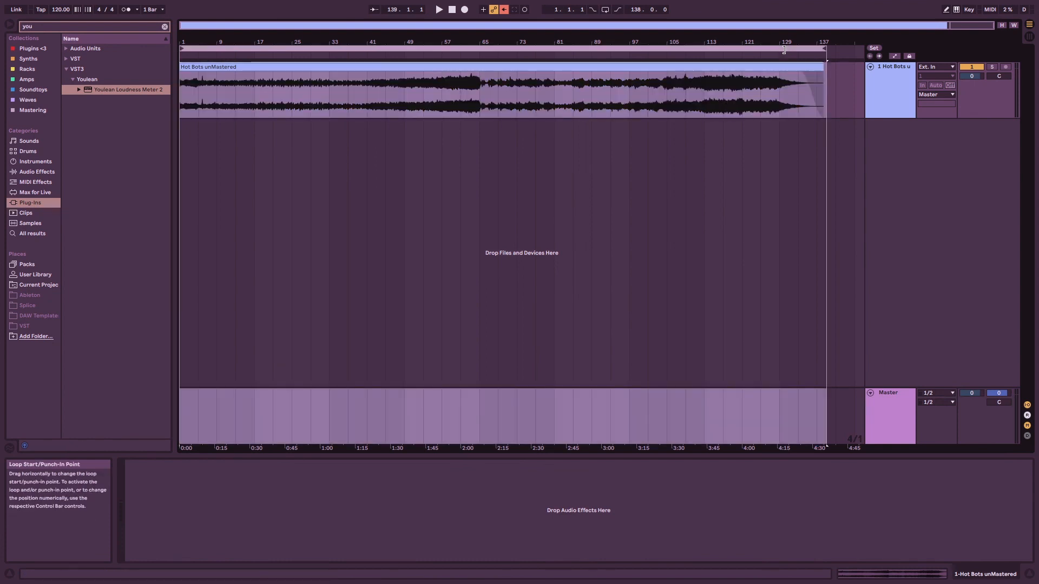
key("ctrl+shift+r")
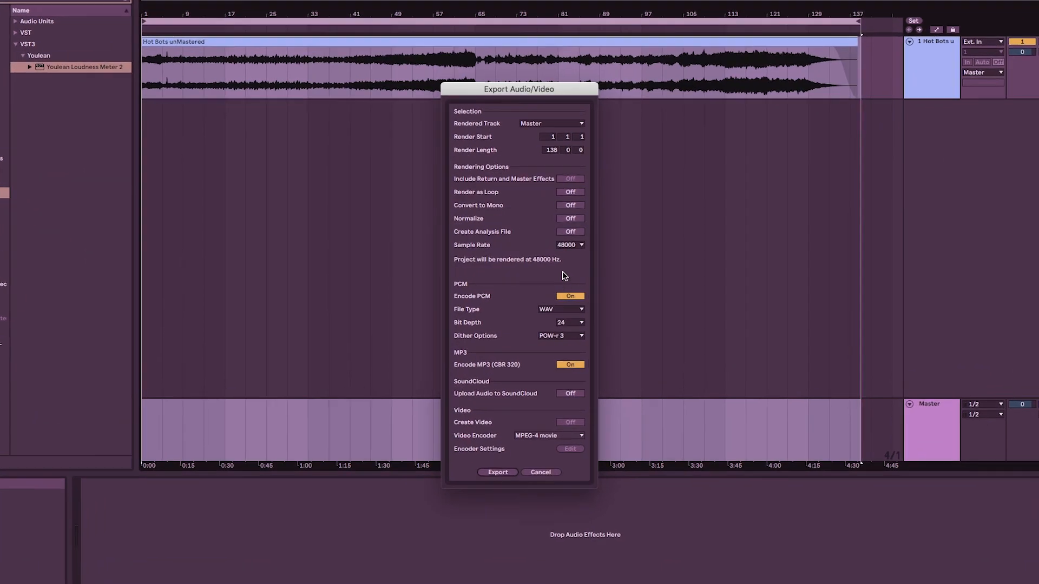
left_click(560, 250)
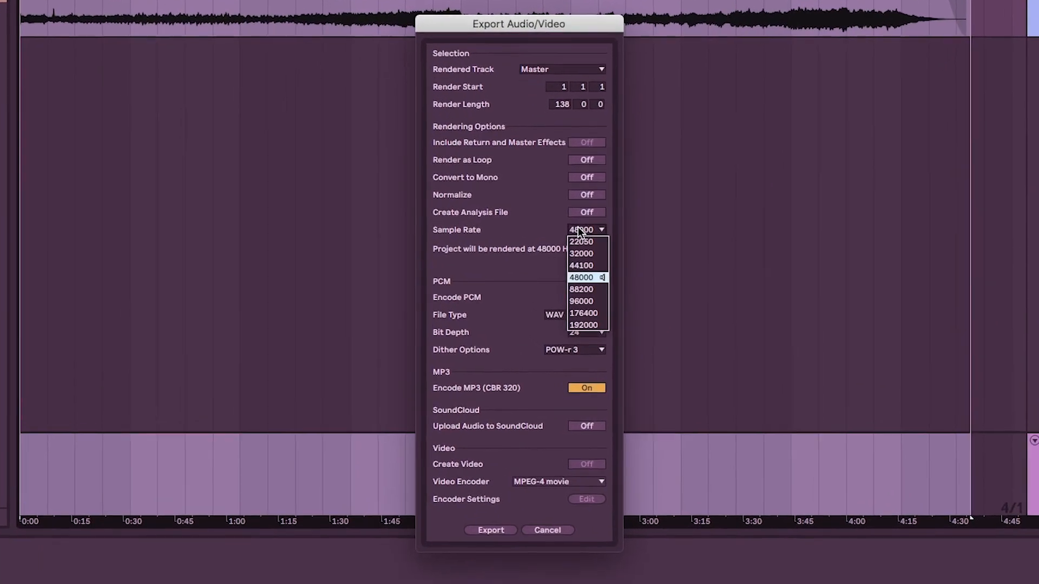
left_click(579, 232)
left_click(579, 232)
left_click(579, 232)
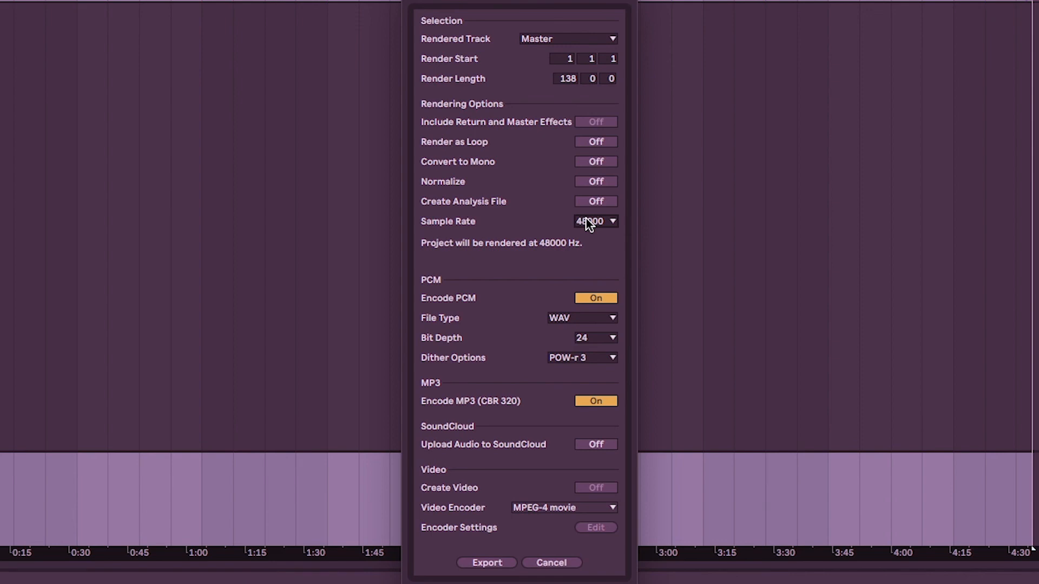
Examine the bit depth choices for the PCM export and keep it at 24.
left_click(588, 340)
left_click(589, 340)
left_click(588, 340)
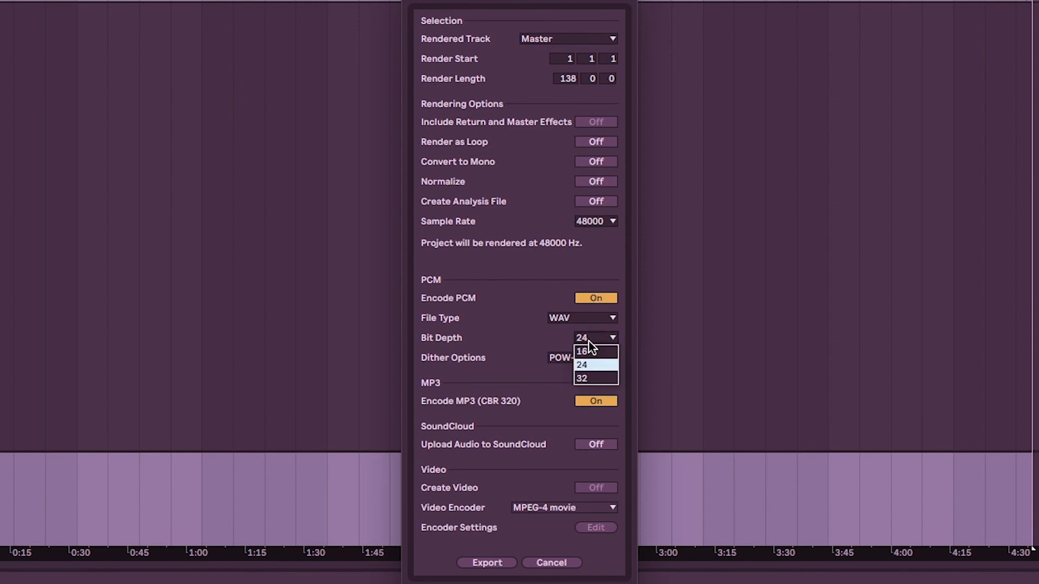
left_click(588, 341)
left_click(589, 342)
left_click(590, 341)
left_click(590, 340)
left_click(590, 339)
left_click(590, 340)
left_click(576, 250)
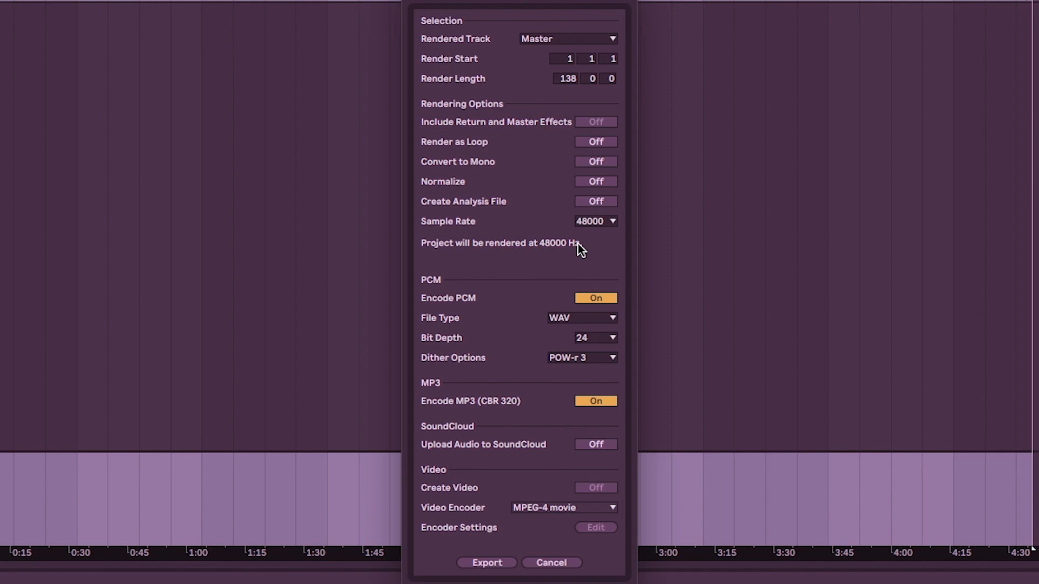
Keep WAV as the file type and POW-r 3 as the dither option with MP3 encoding on, and proceed with the export.
left_click(564, 319)
left_click(564, 320)
left_click(577, 358)
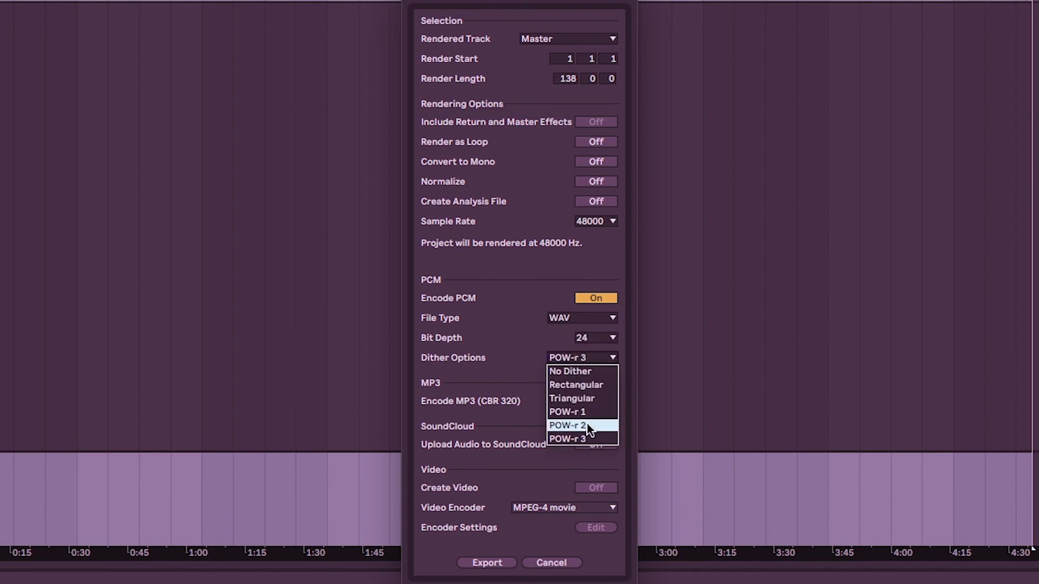
left_click(580, 439)
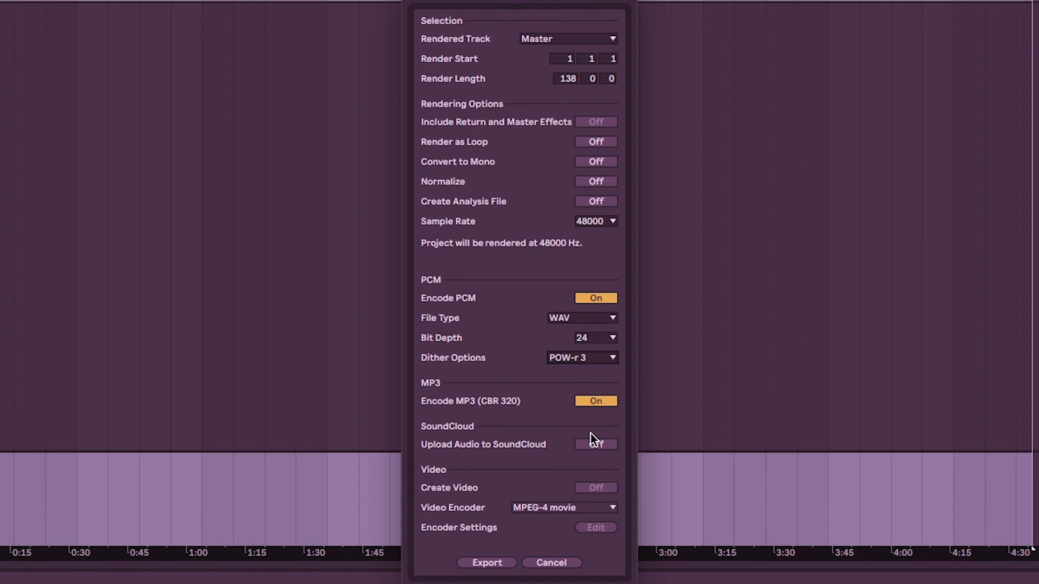
left_click(592, 403)
left_click(497, 561)
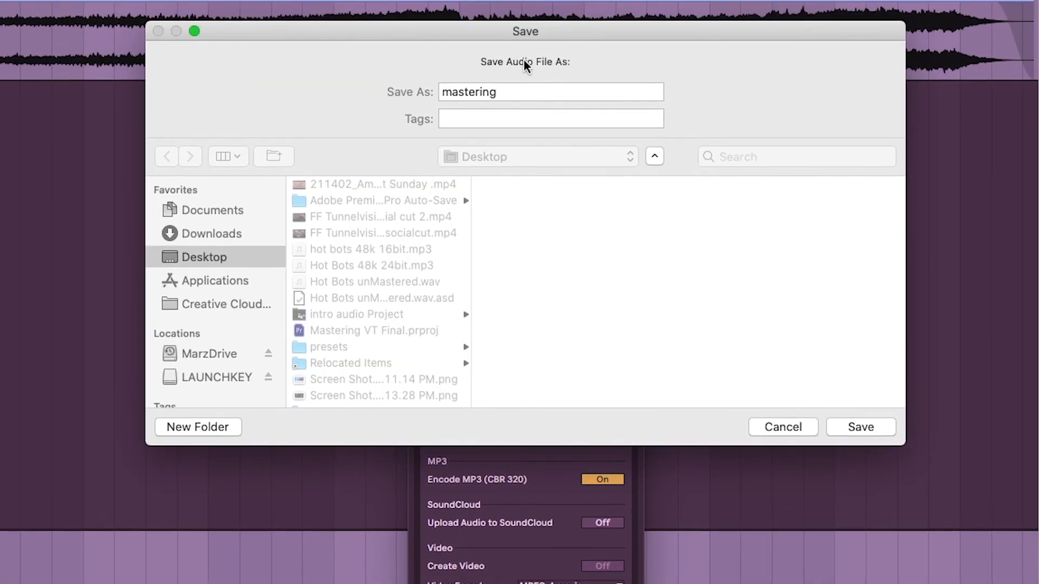
Name the audio file "hot bots master 48k 24 bit" and save it in the Hot Bots Masters folder to render it.
left_click(502, 99)
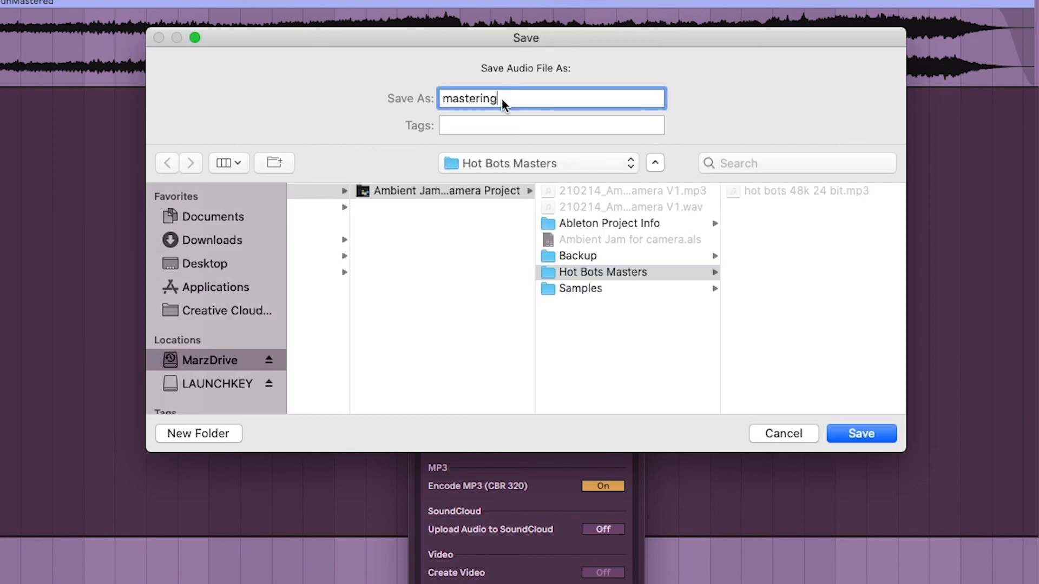
type("48k 24 bit")
left_click_drag(497, 95, 360, 66)
type("hot bots master")
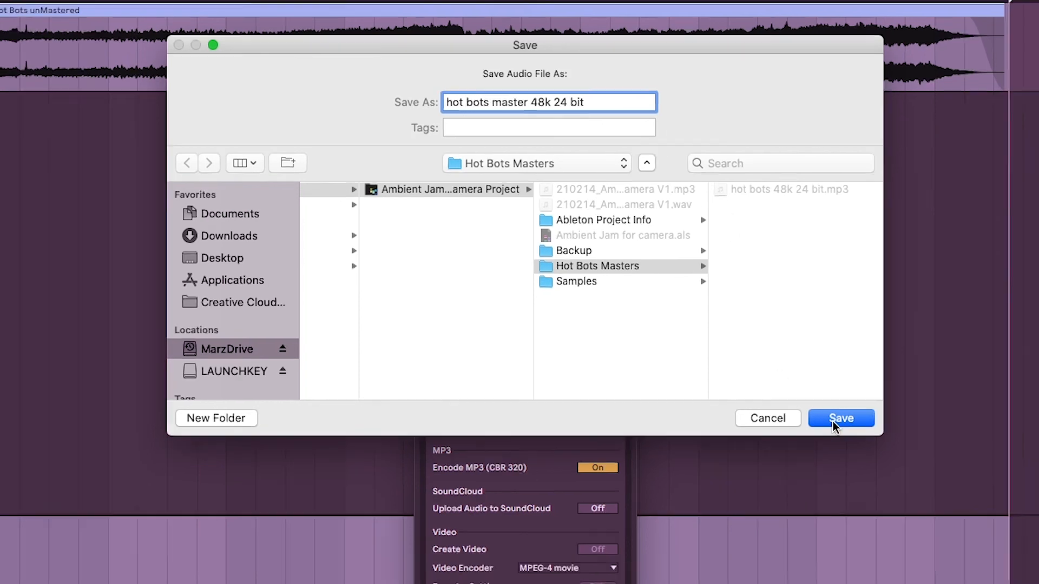
left_click(852, 433)
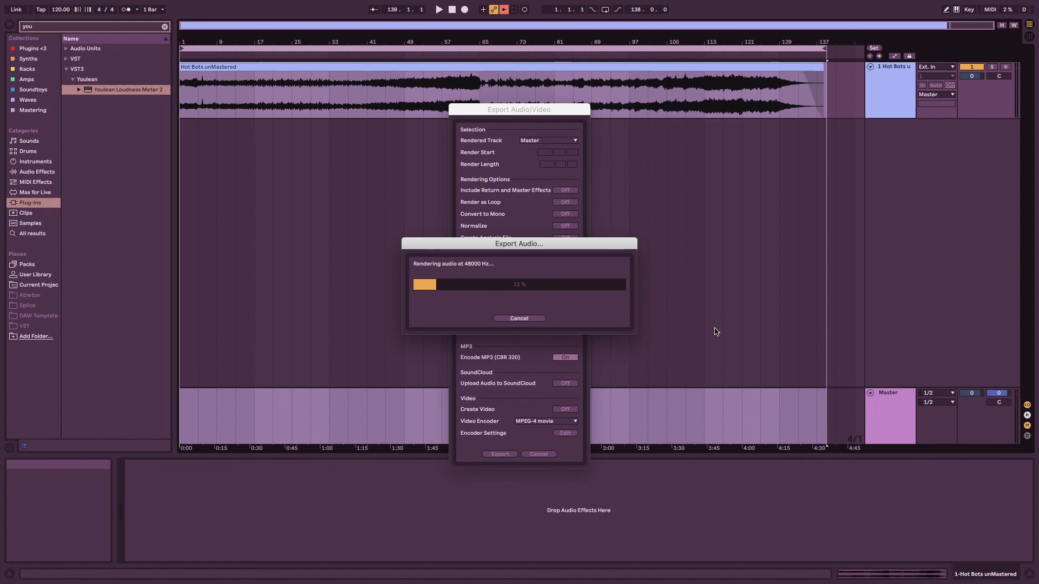